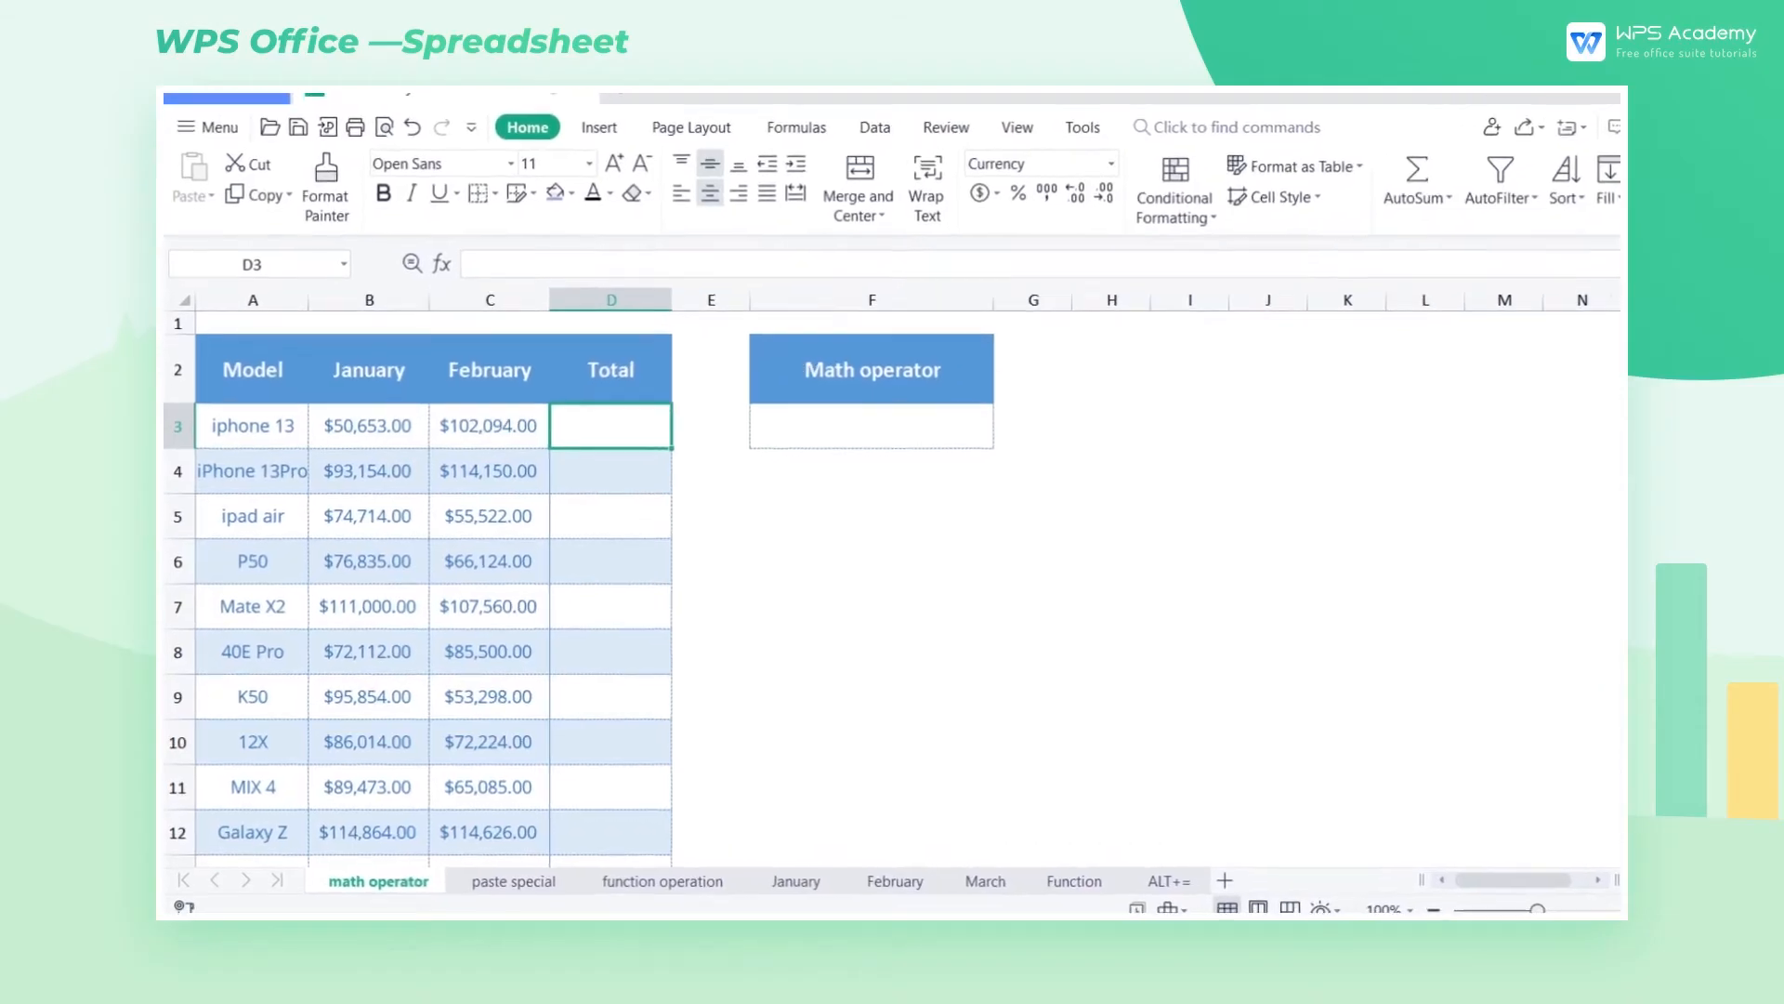
- Enter the formula =(7+3)/2 in cell F3 under the Math operator heading
{"action": "left_click", "coordinate": [1216, 317]}
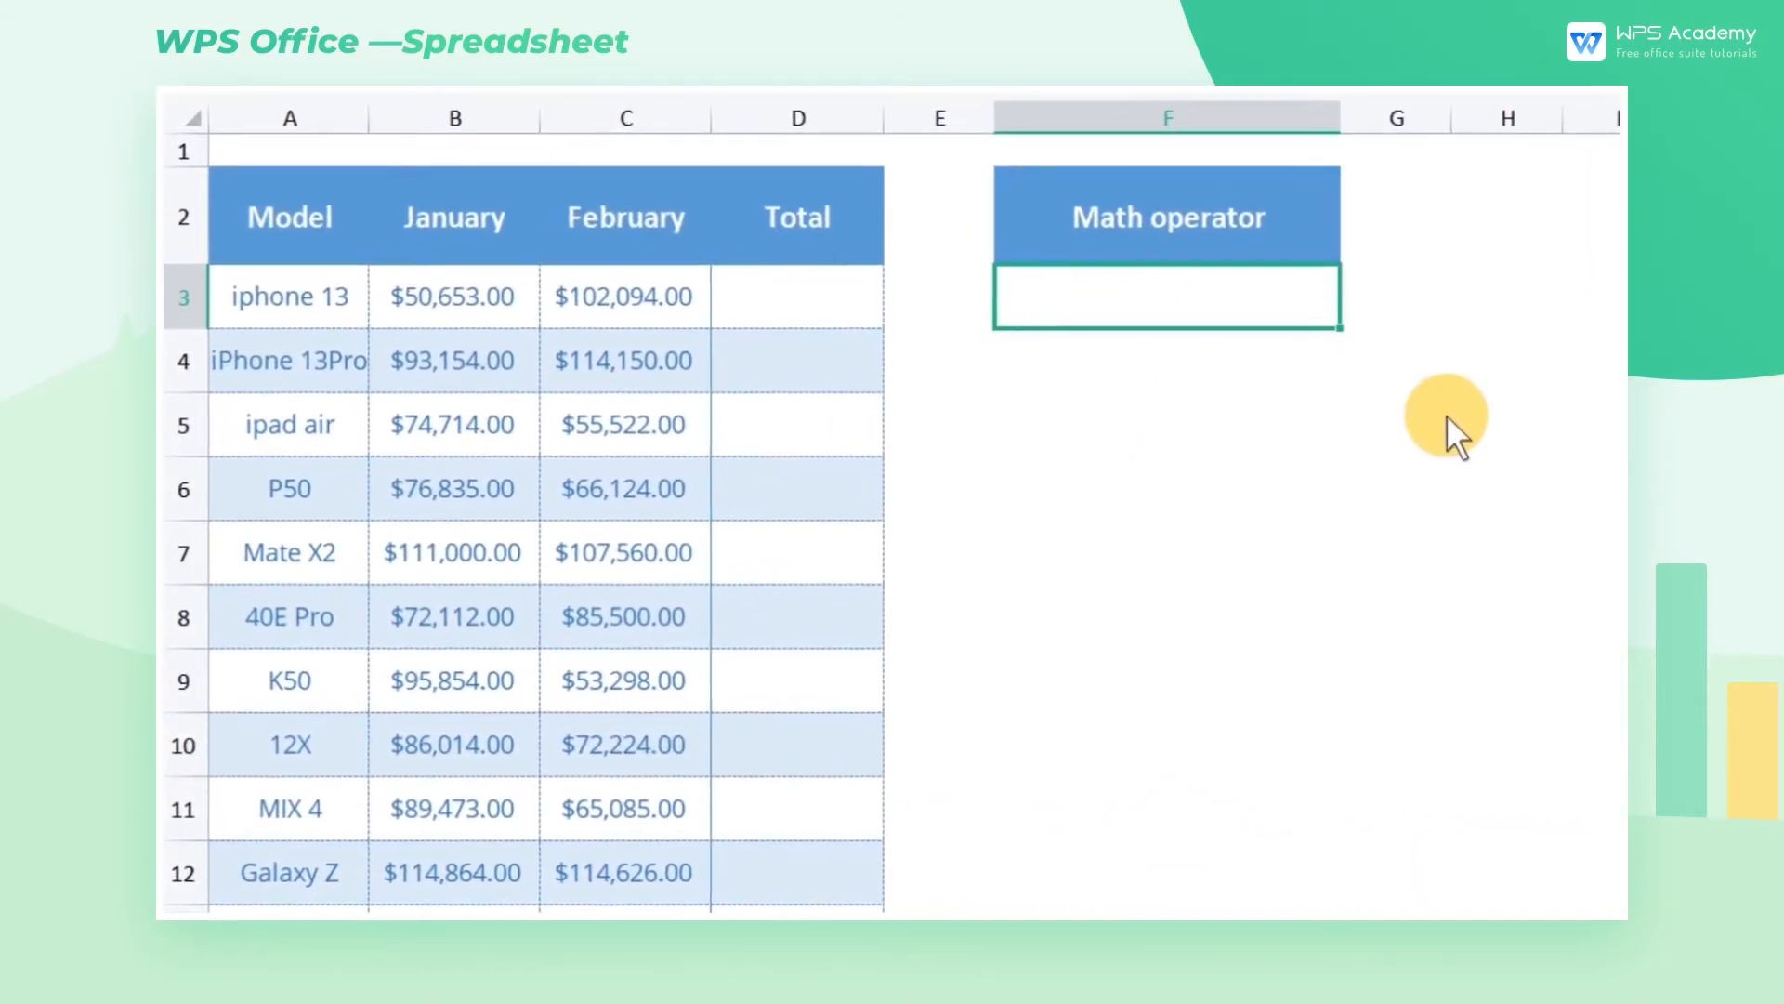
{"action": "type", "text": "=(7"}
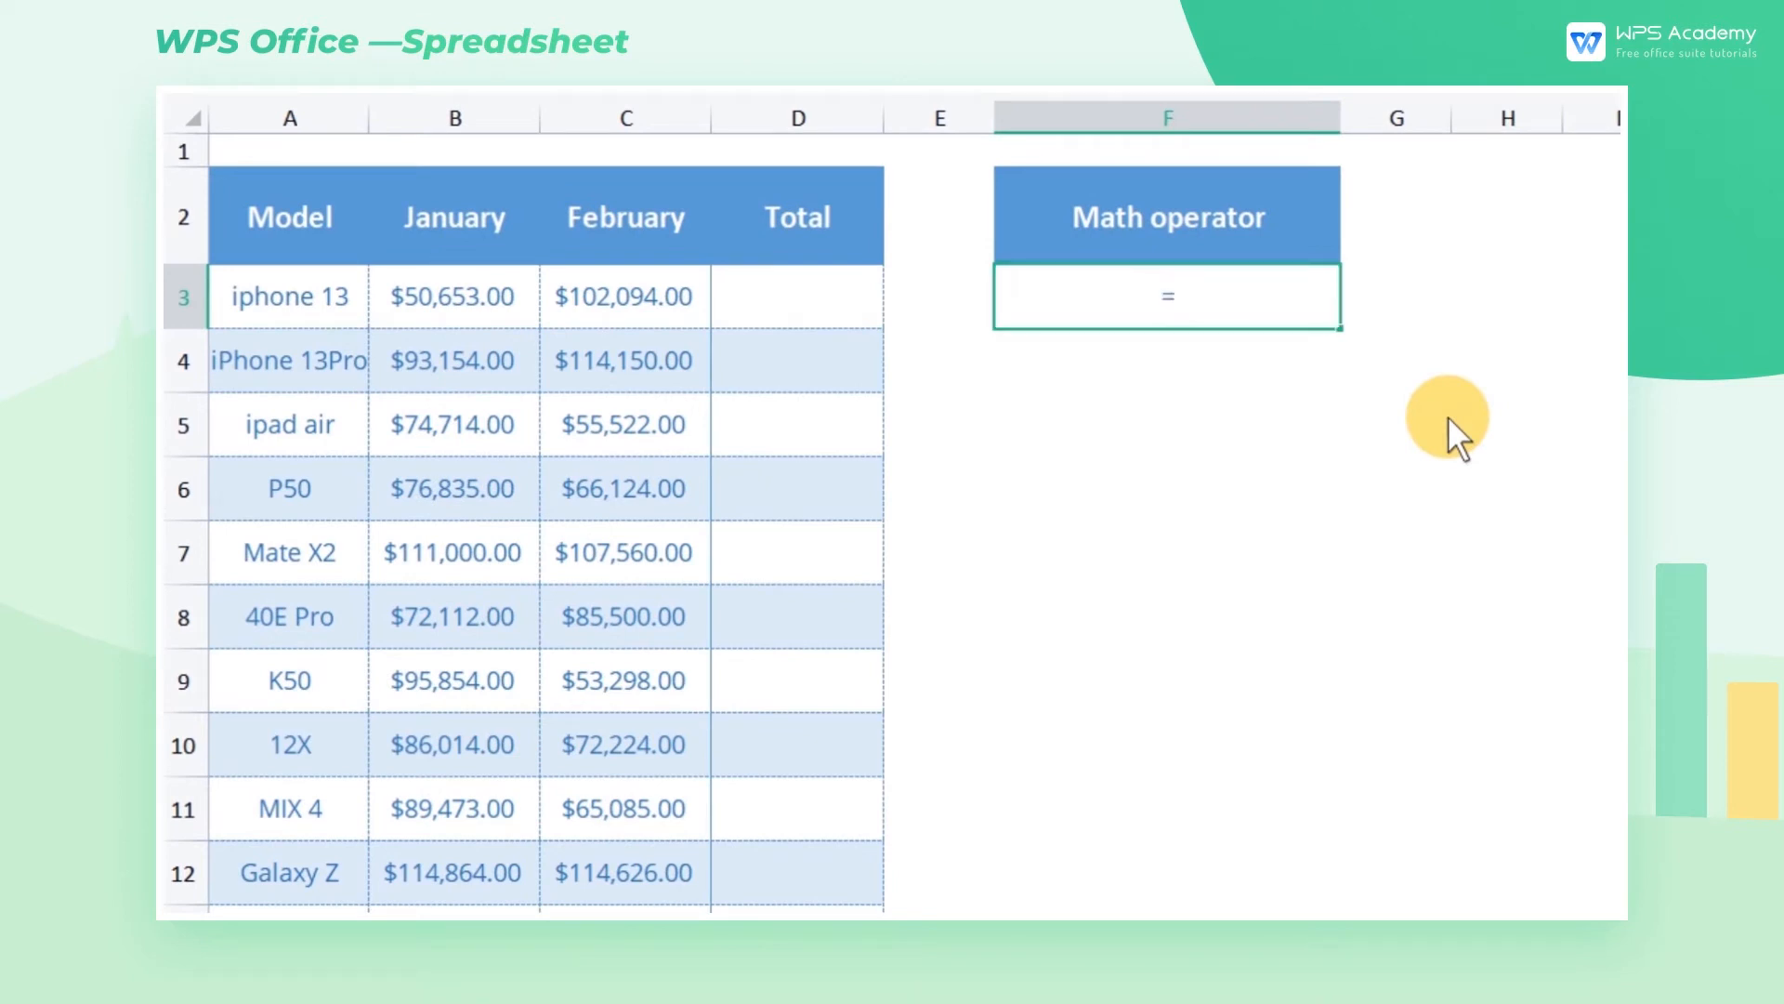
{"action": "type", "text": "+3)/2"}
{"action": "key", "text": "Return"}
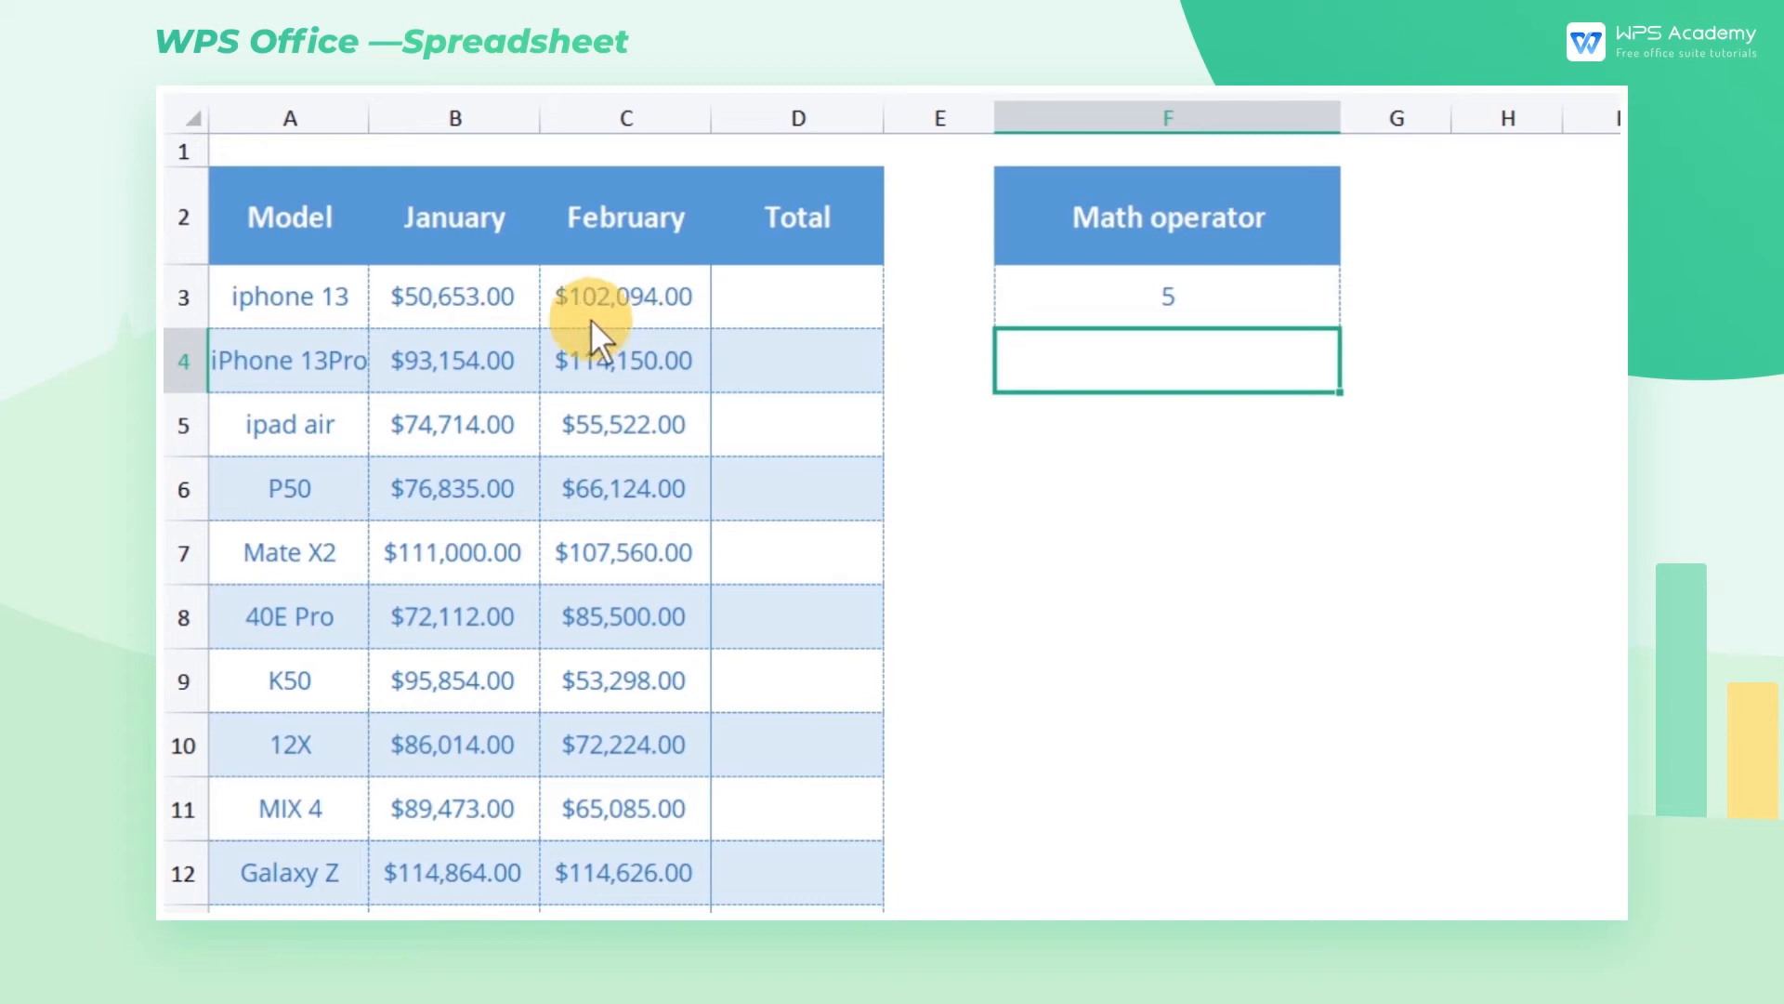
- Enter a formula in D3 that adds the January and February amounts of iphone 13, =B3+C3
{"action": "left_click", "coordinate": [517, 311]}
{"action": "left_click", "coordinate": [692, 321]}
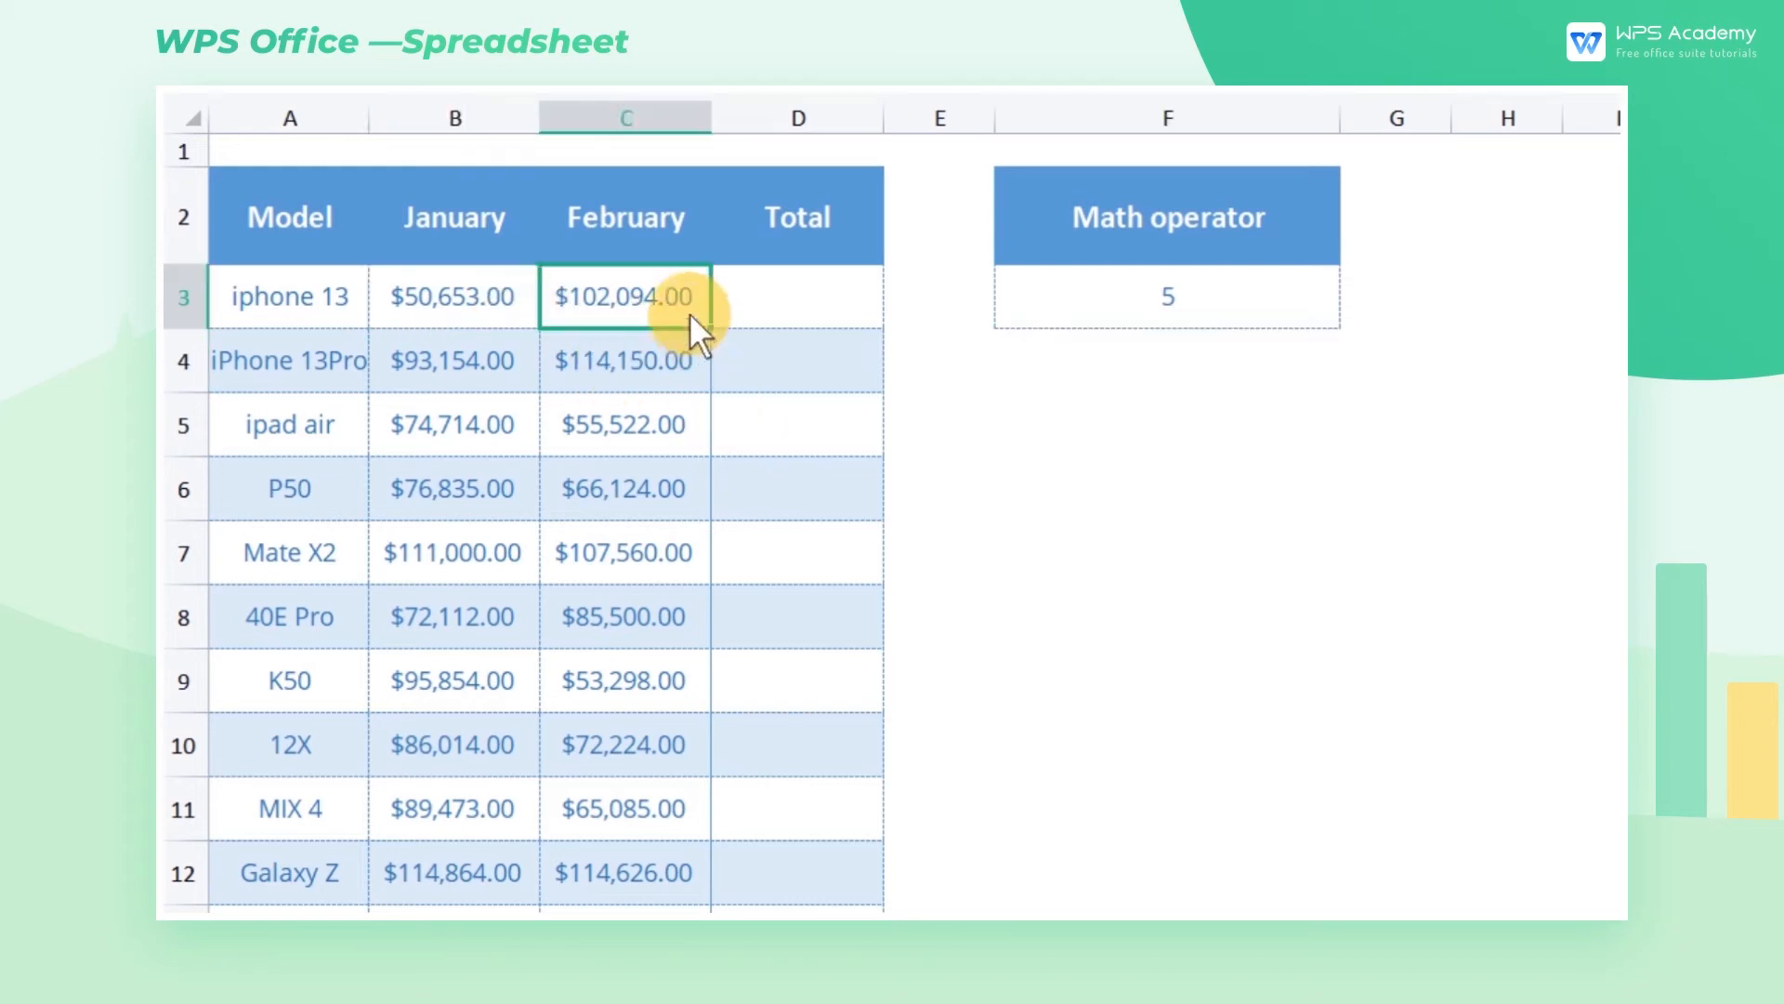
{"action": "left_click", "coordinate": [827, 308]}
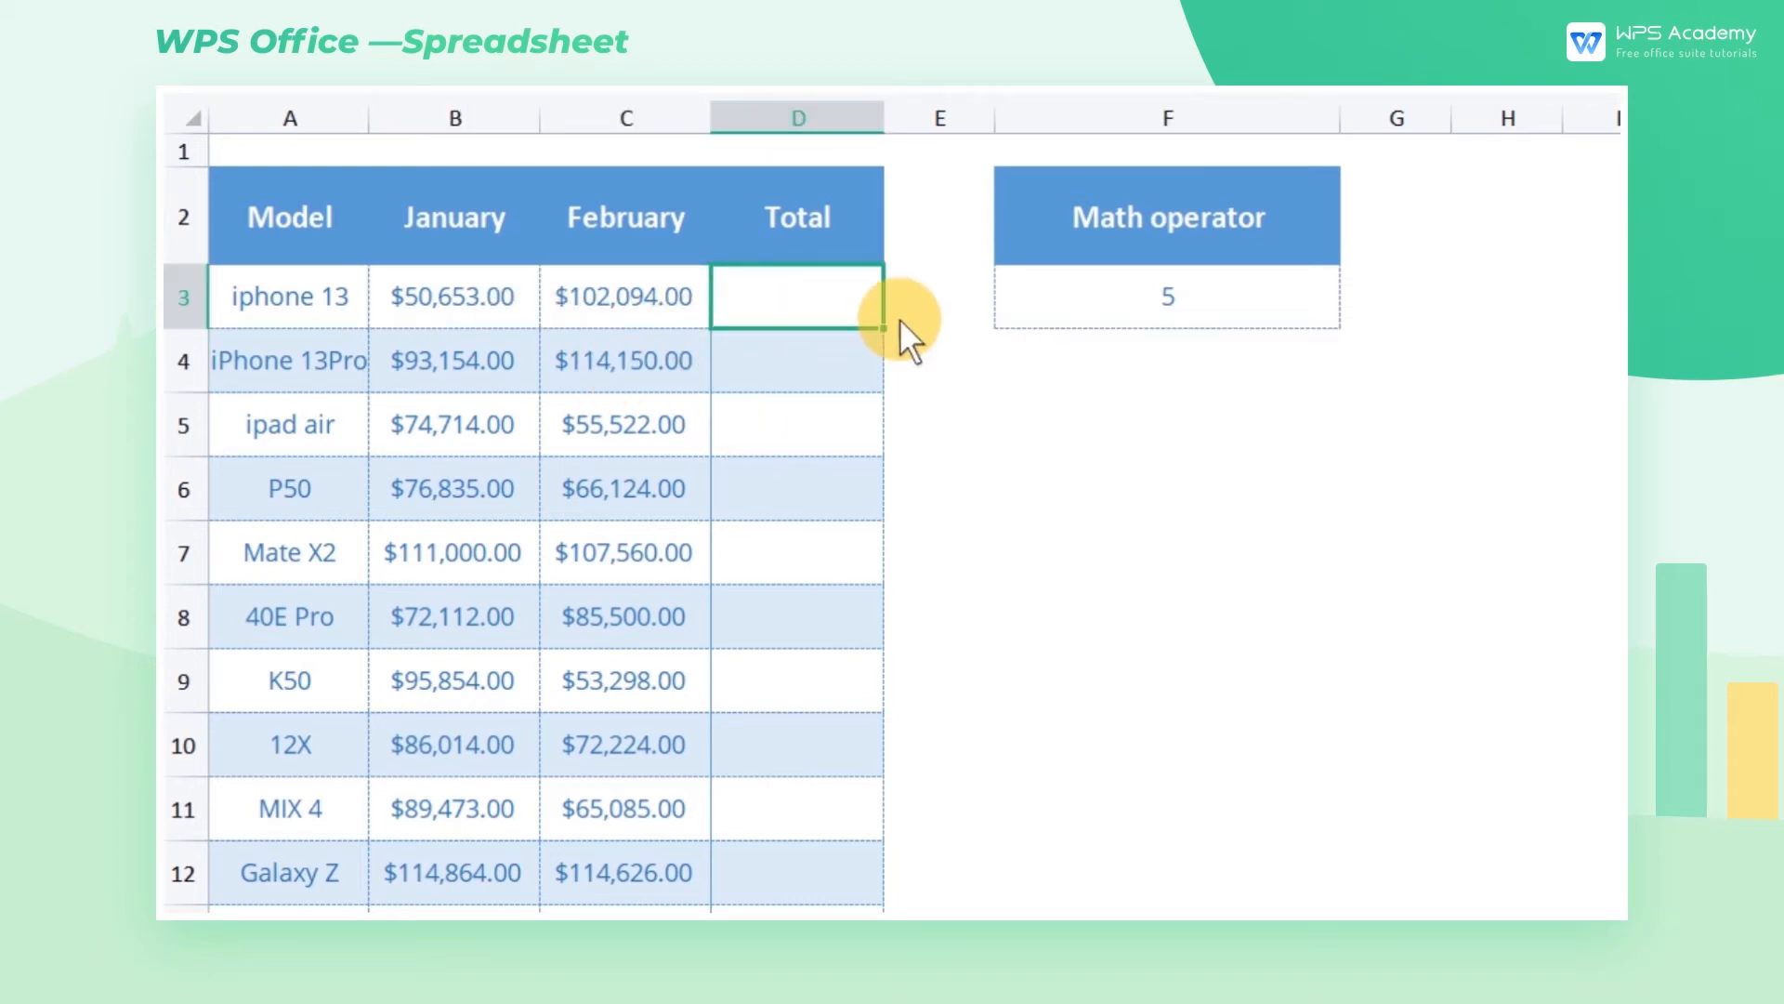
{"action": "type", "text": "="}
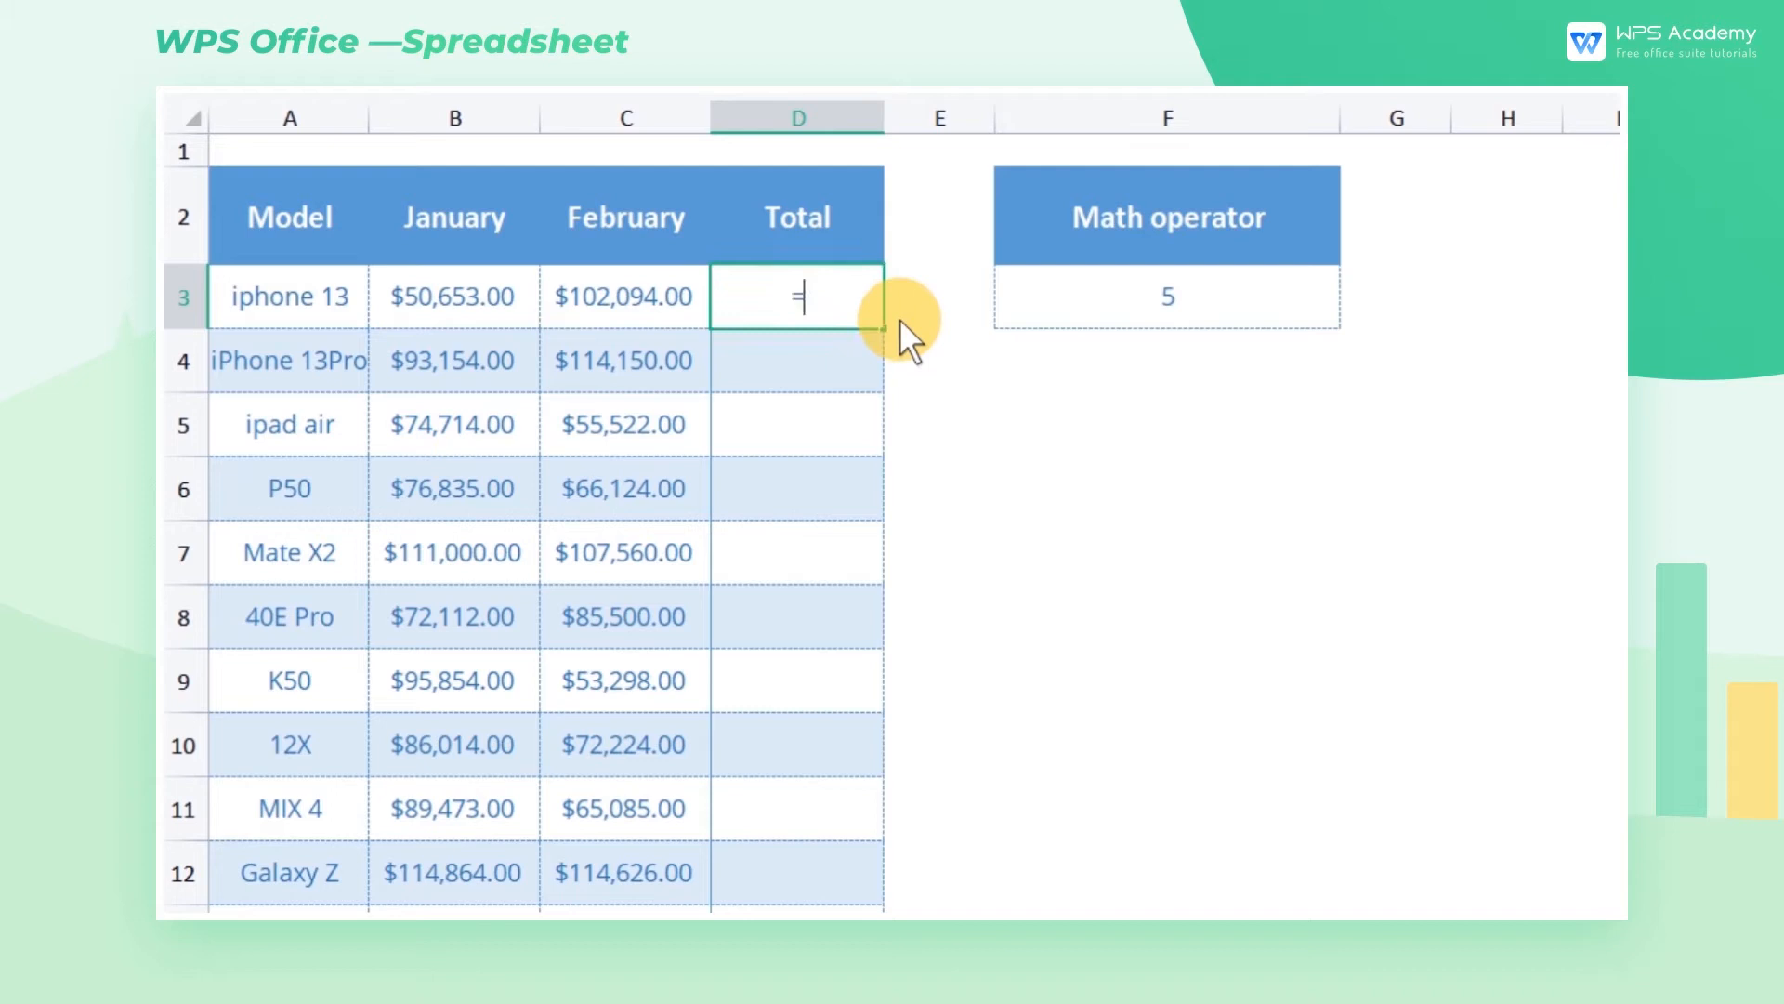
{"action": "left_click", "coordinate": [457, 286]}
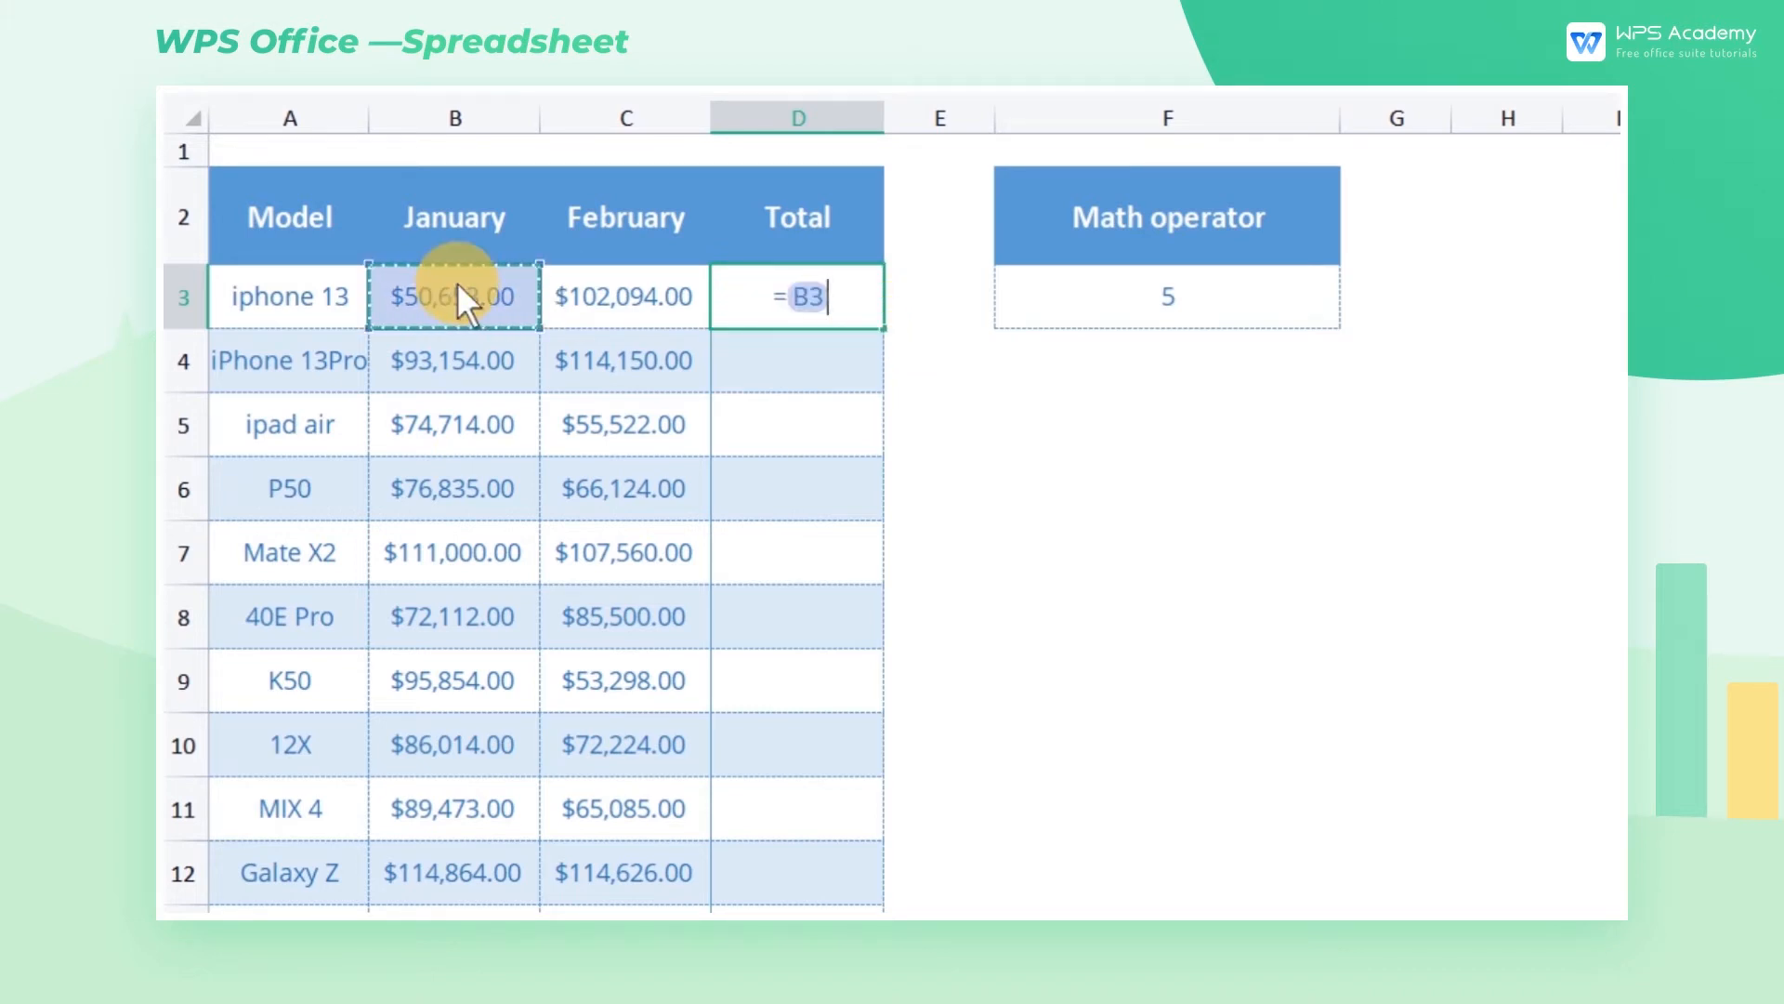
{"action": "type", "text": "+"}
{"action": "left_click", "coordinate": [625, 307]}
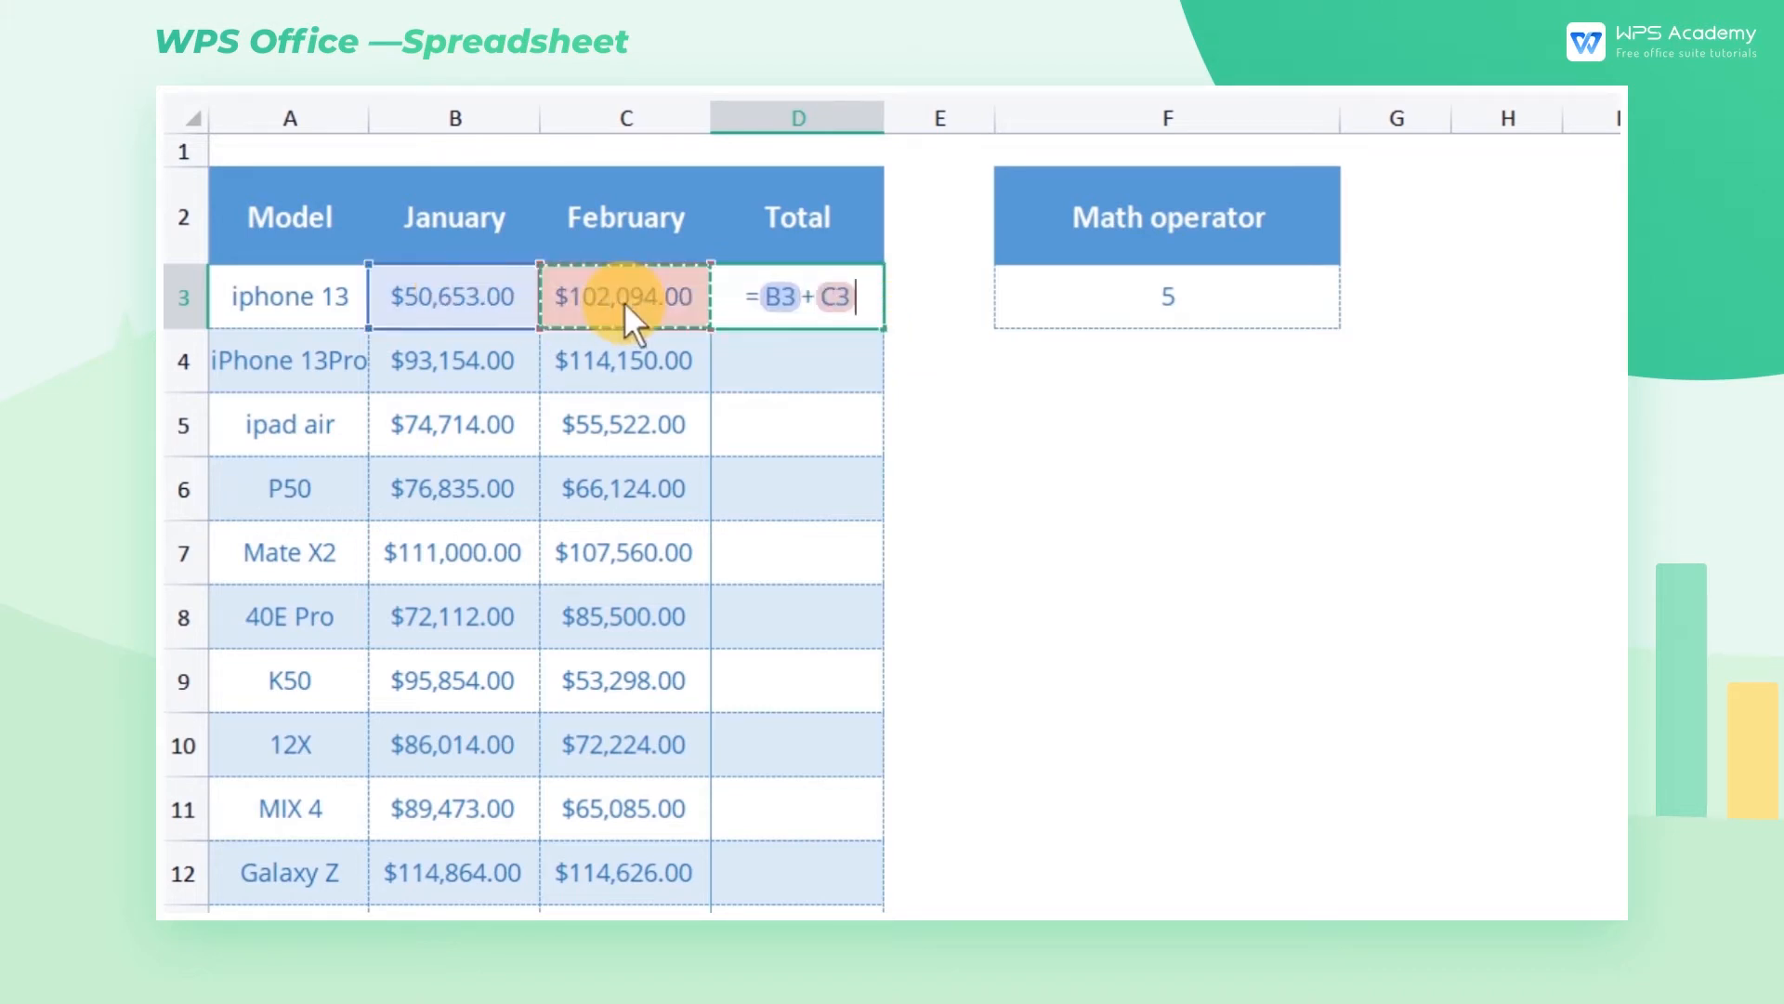
{"action": "key", "text": "Return"}
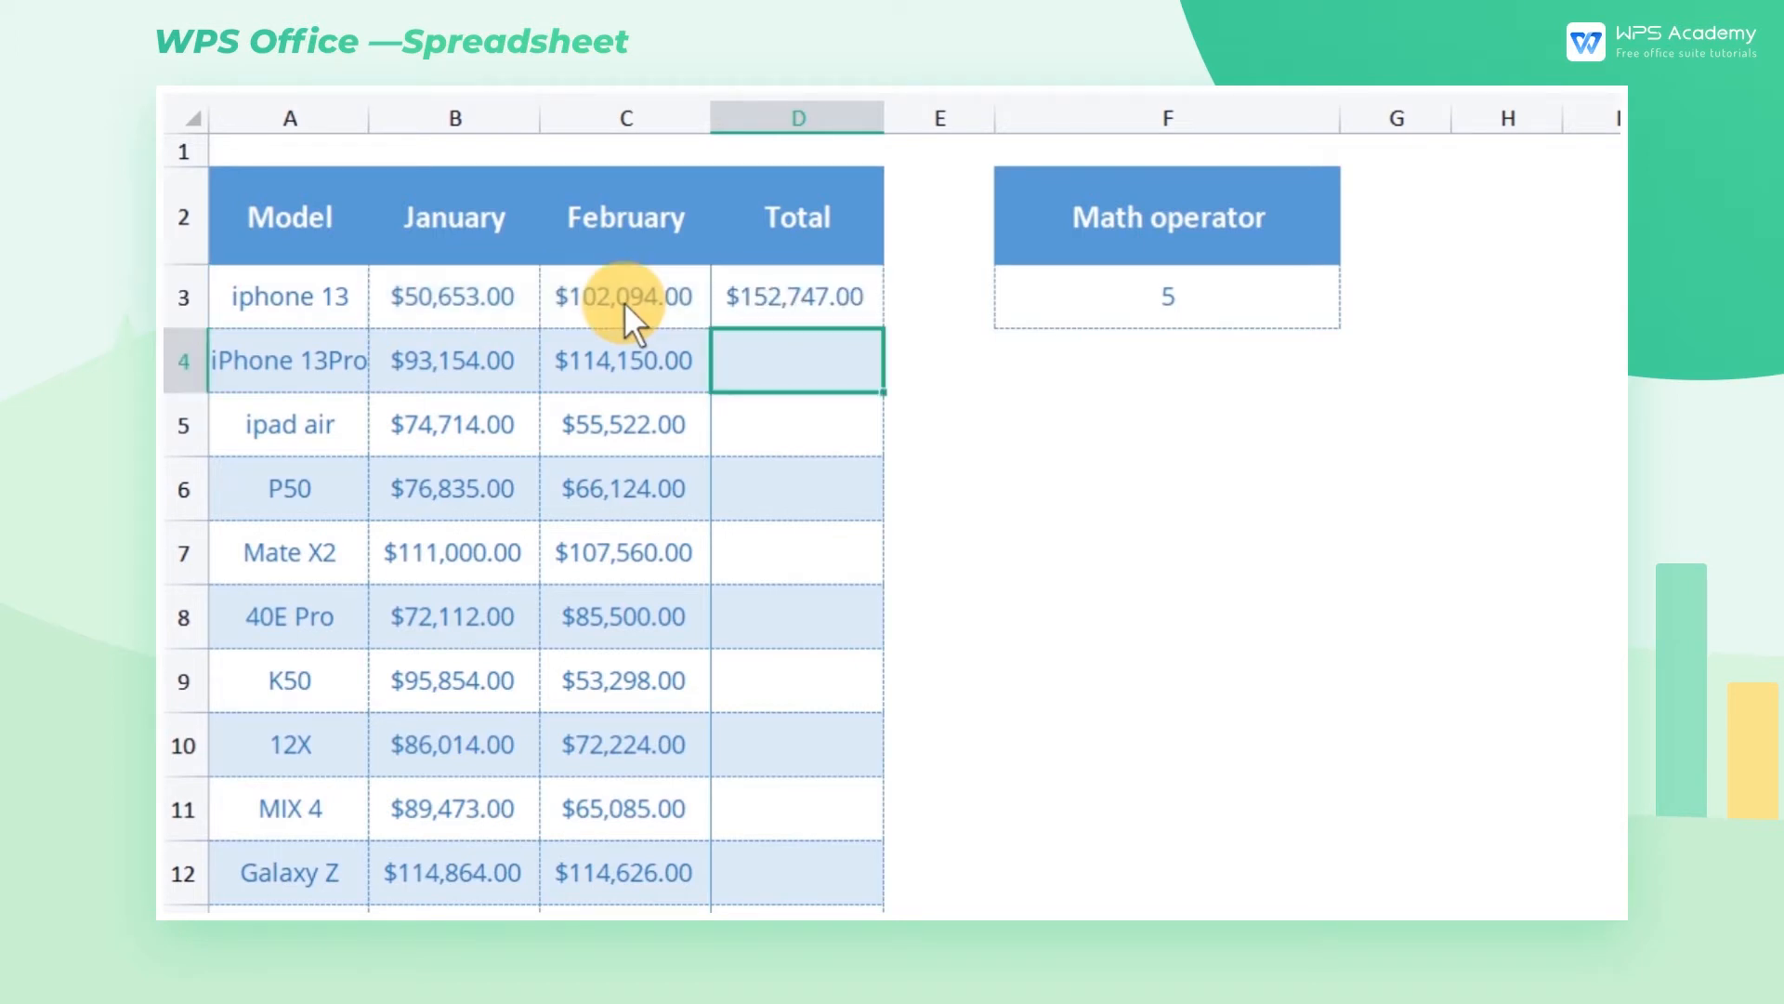
- Fill the D3 formula down the Total column to D14, keeping the table's banded row formatting
{"action": "left_click", "coordinate": [877, 314]}
{"action": "left_click_drag", "start_coordinate": [888, 330], "coordinate": [873, 619]}
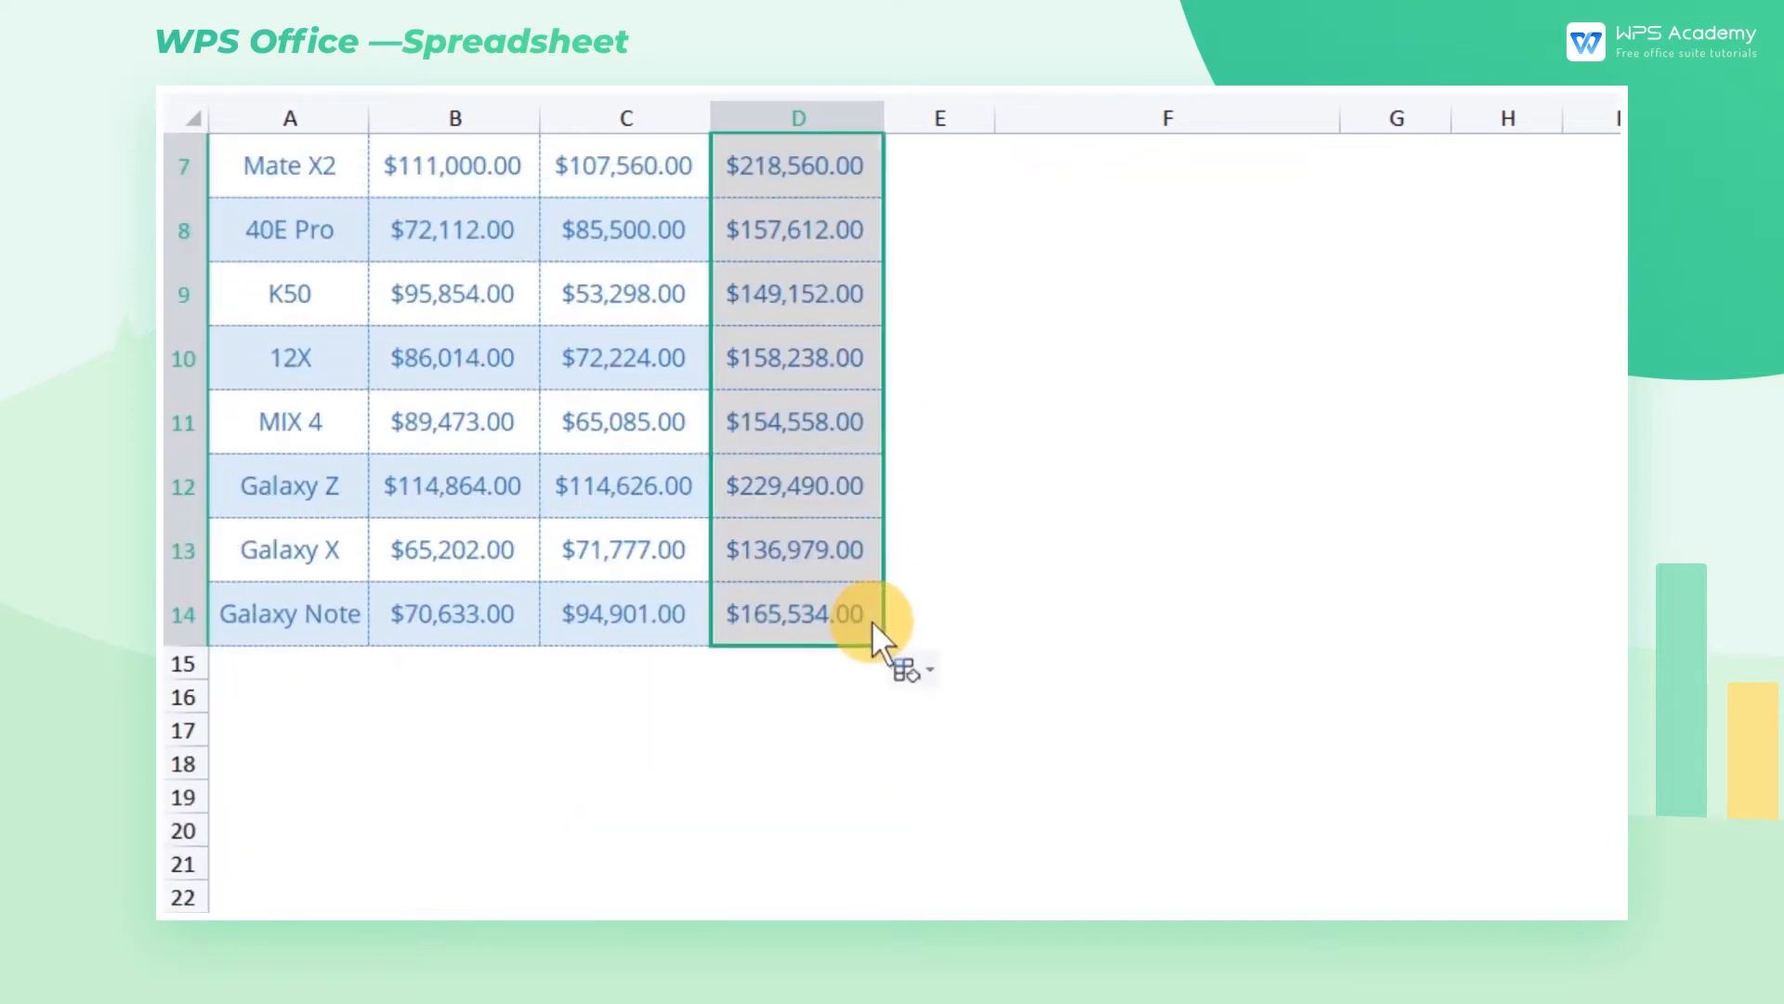
{"action": "left_click", "coordinate": [906, 665]}
{"action": "left_click", "coordinate": [1071, 802]}
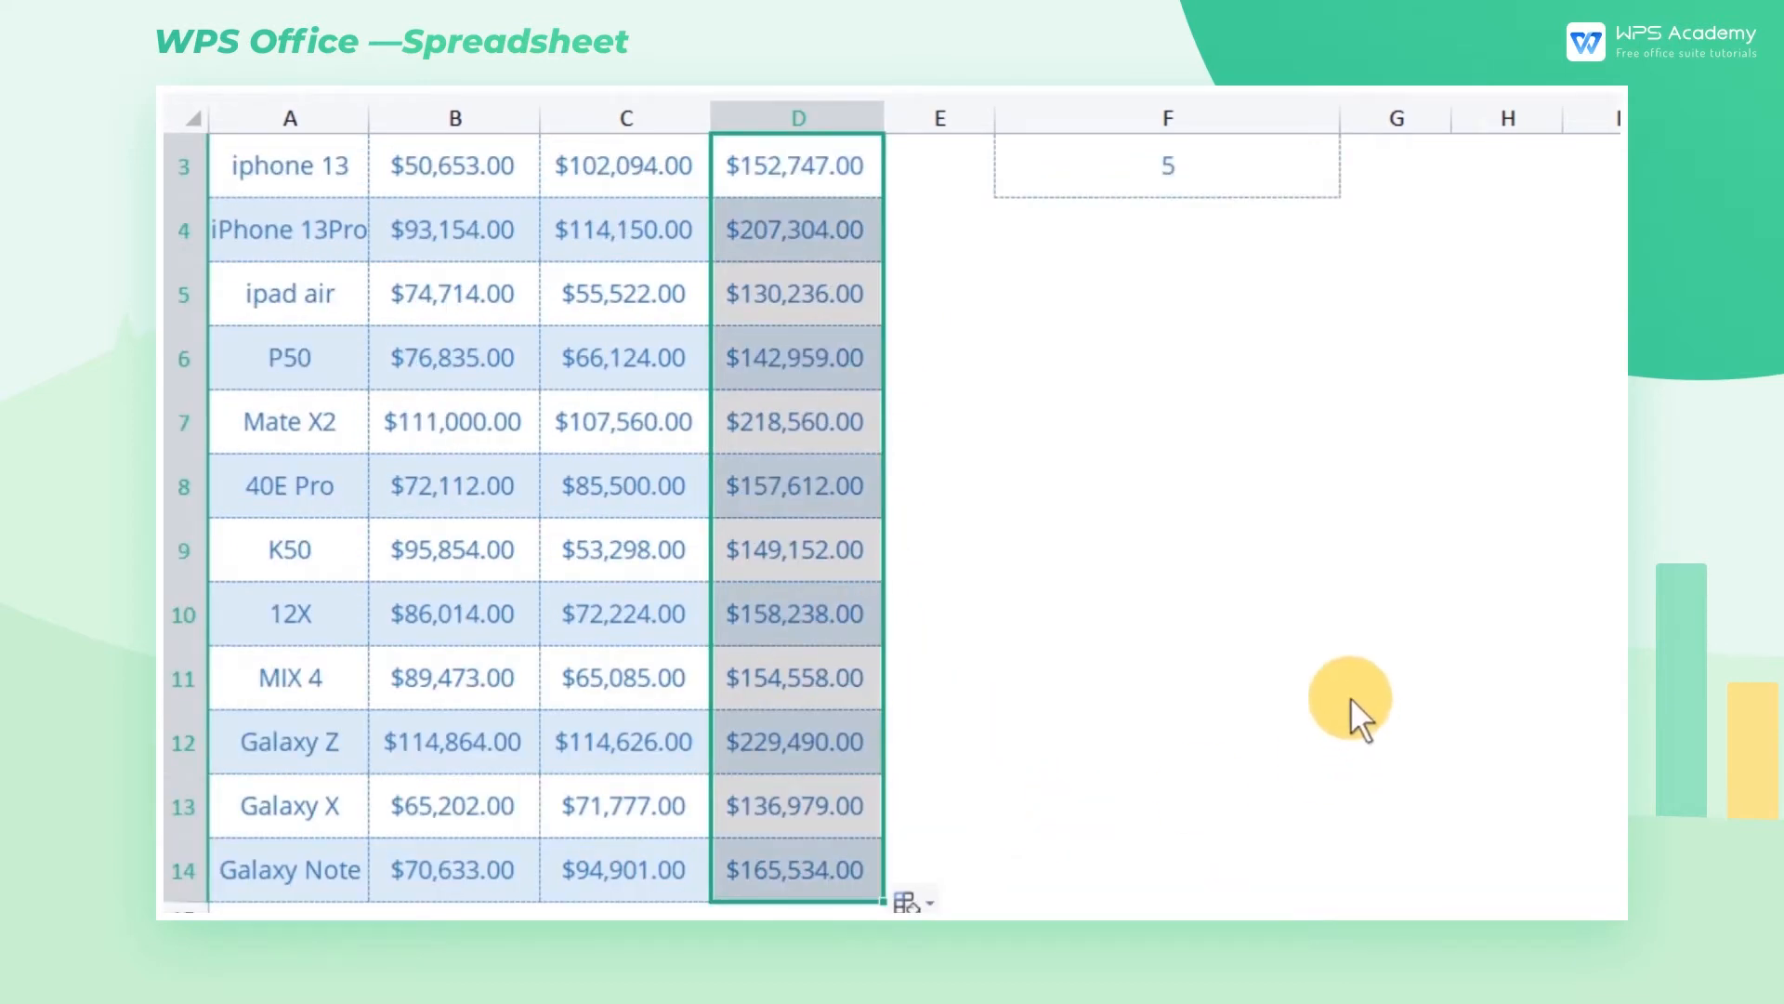
- Inspect the formula in D3 inside the cell and leave it as is
{"action": "scroll", "coordinate": [1349, 698], "scroll_direction": "up", "scroll_amount": 2}
{"action": "left_click", "coordinate": [825, 297]}
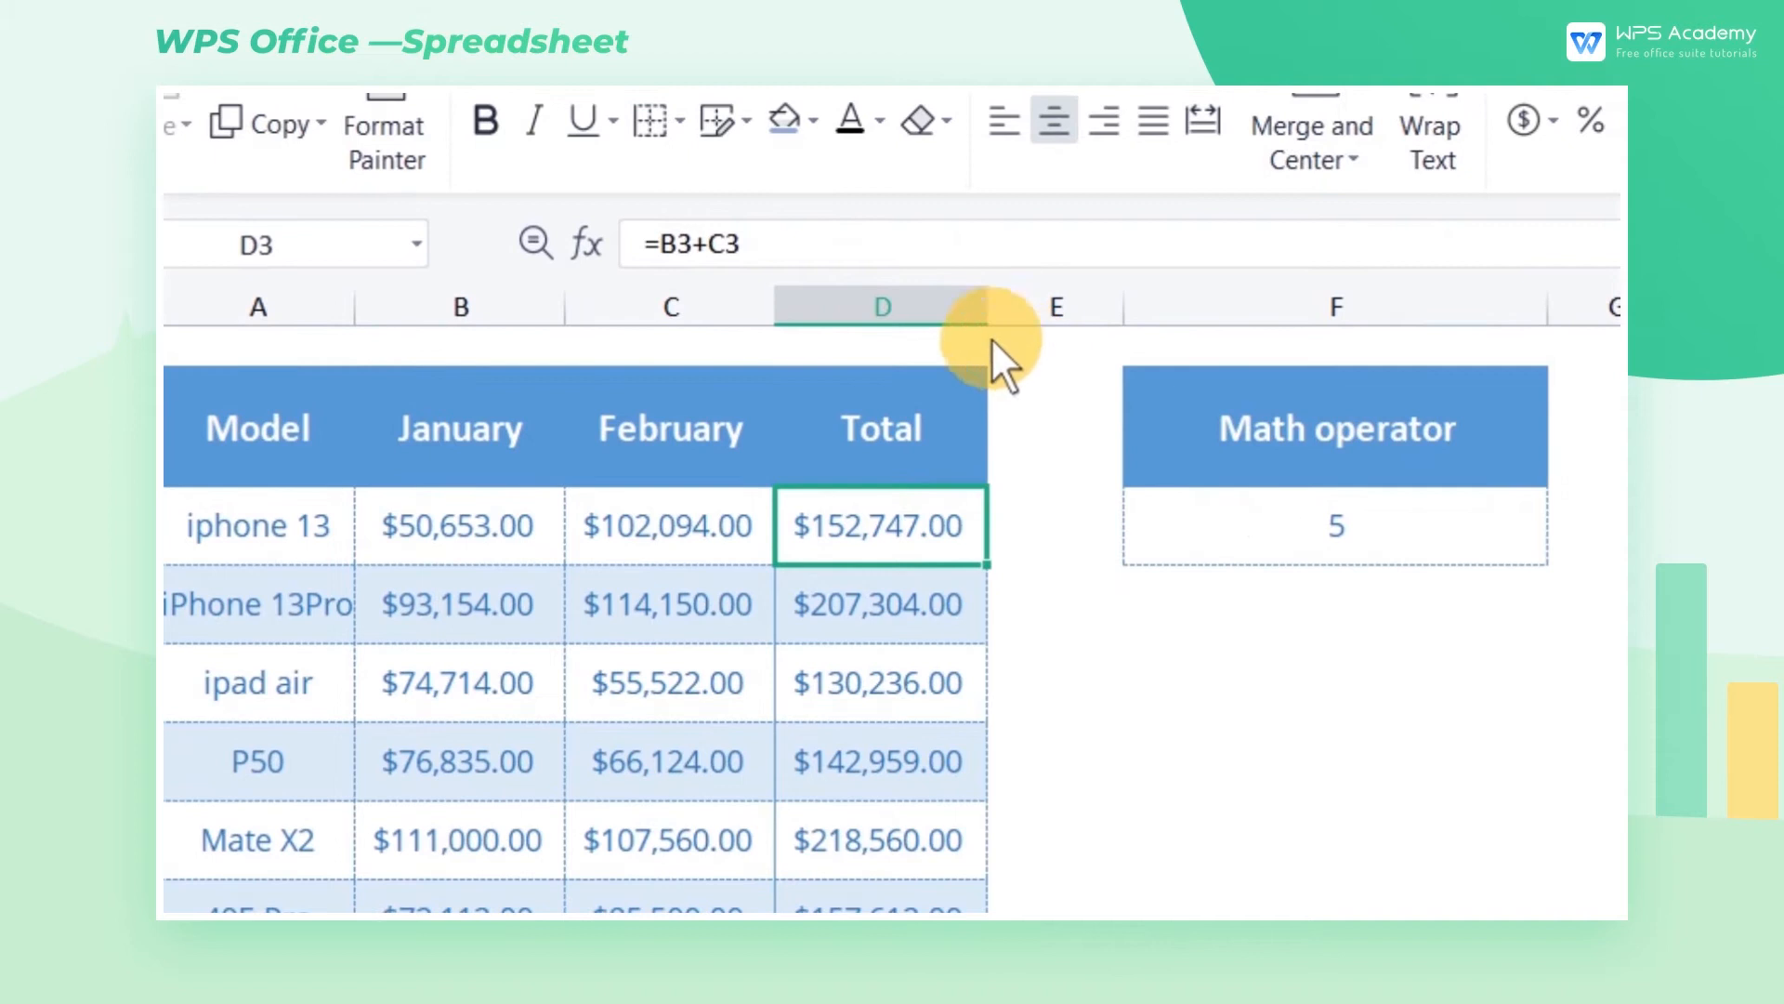
{"action": "double_click", "coordinate": [927, 528]}
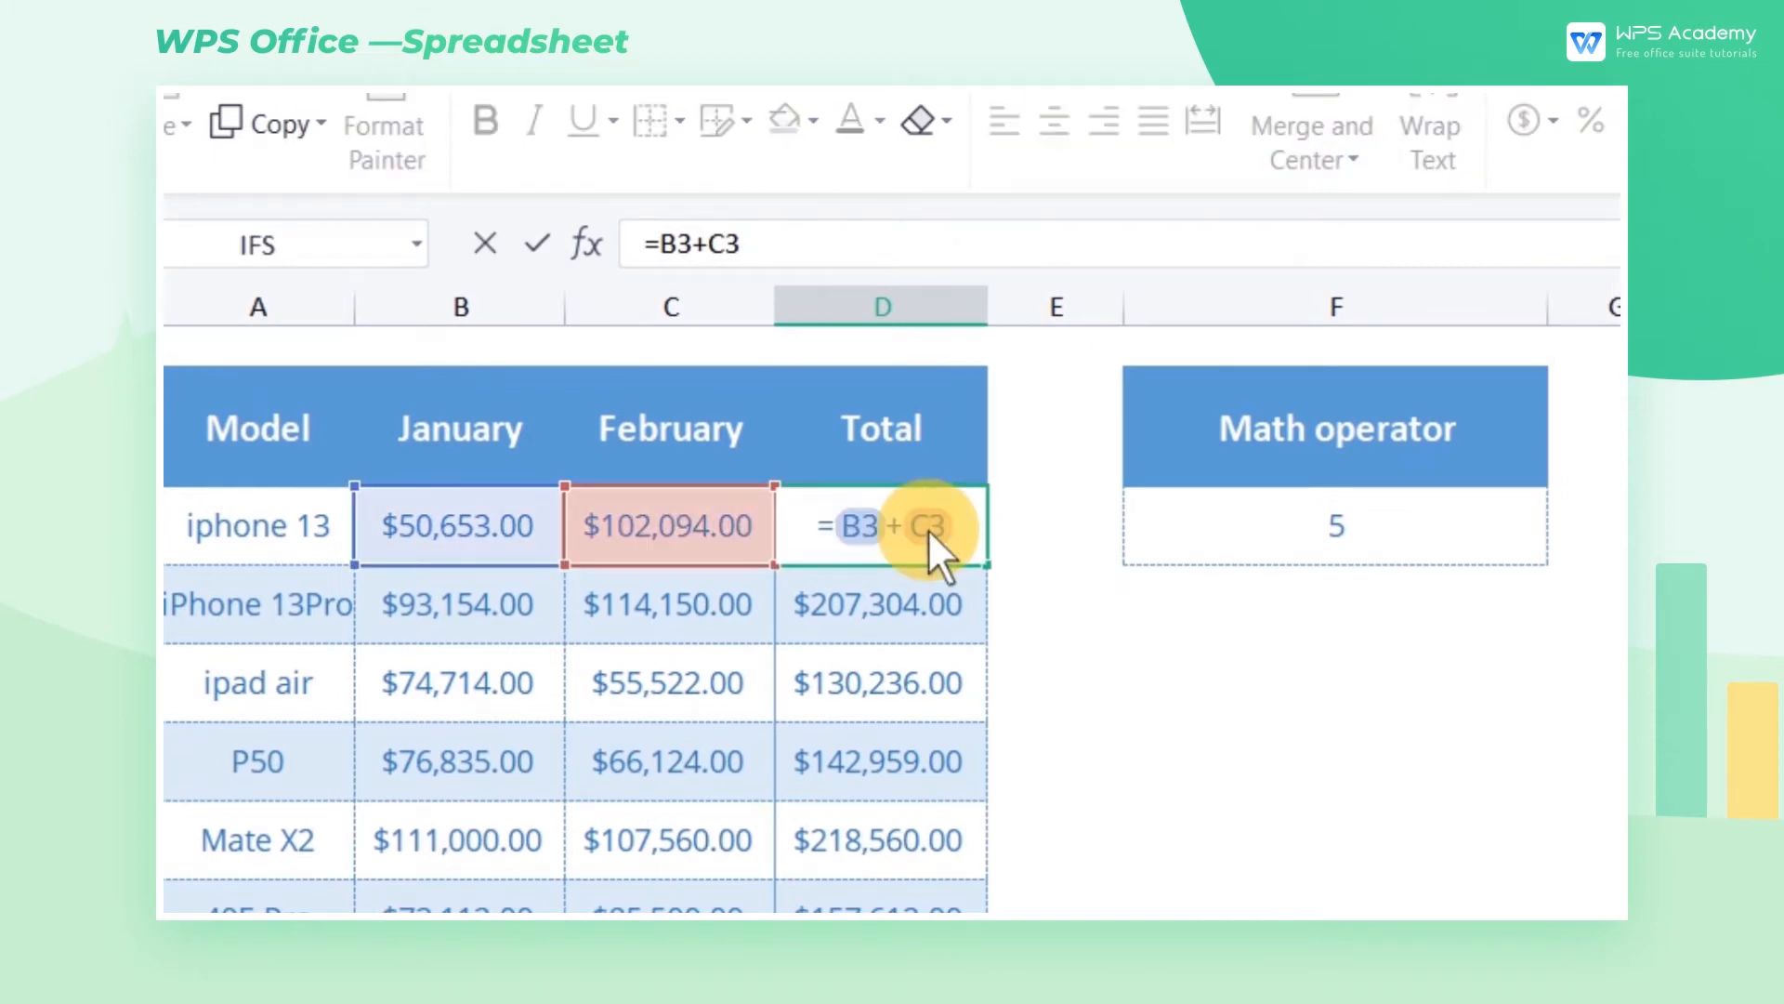
{"action": "key", "text": "Return"}
- Replace the second reference in the D3 formula with B4 so it reads =B3+B4
{"action": "left_click", "coordinate": [903, 502]}
{"action": "left_click", "coordinate": [834, 233]}
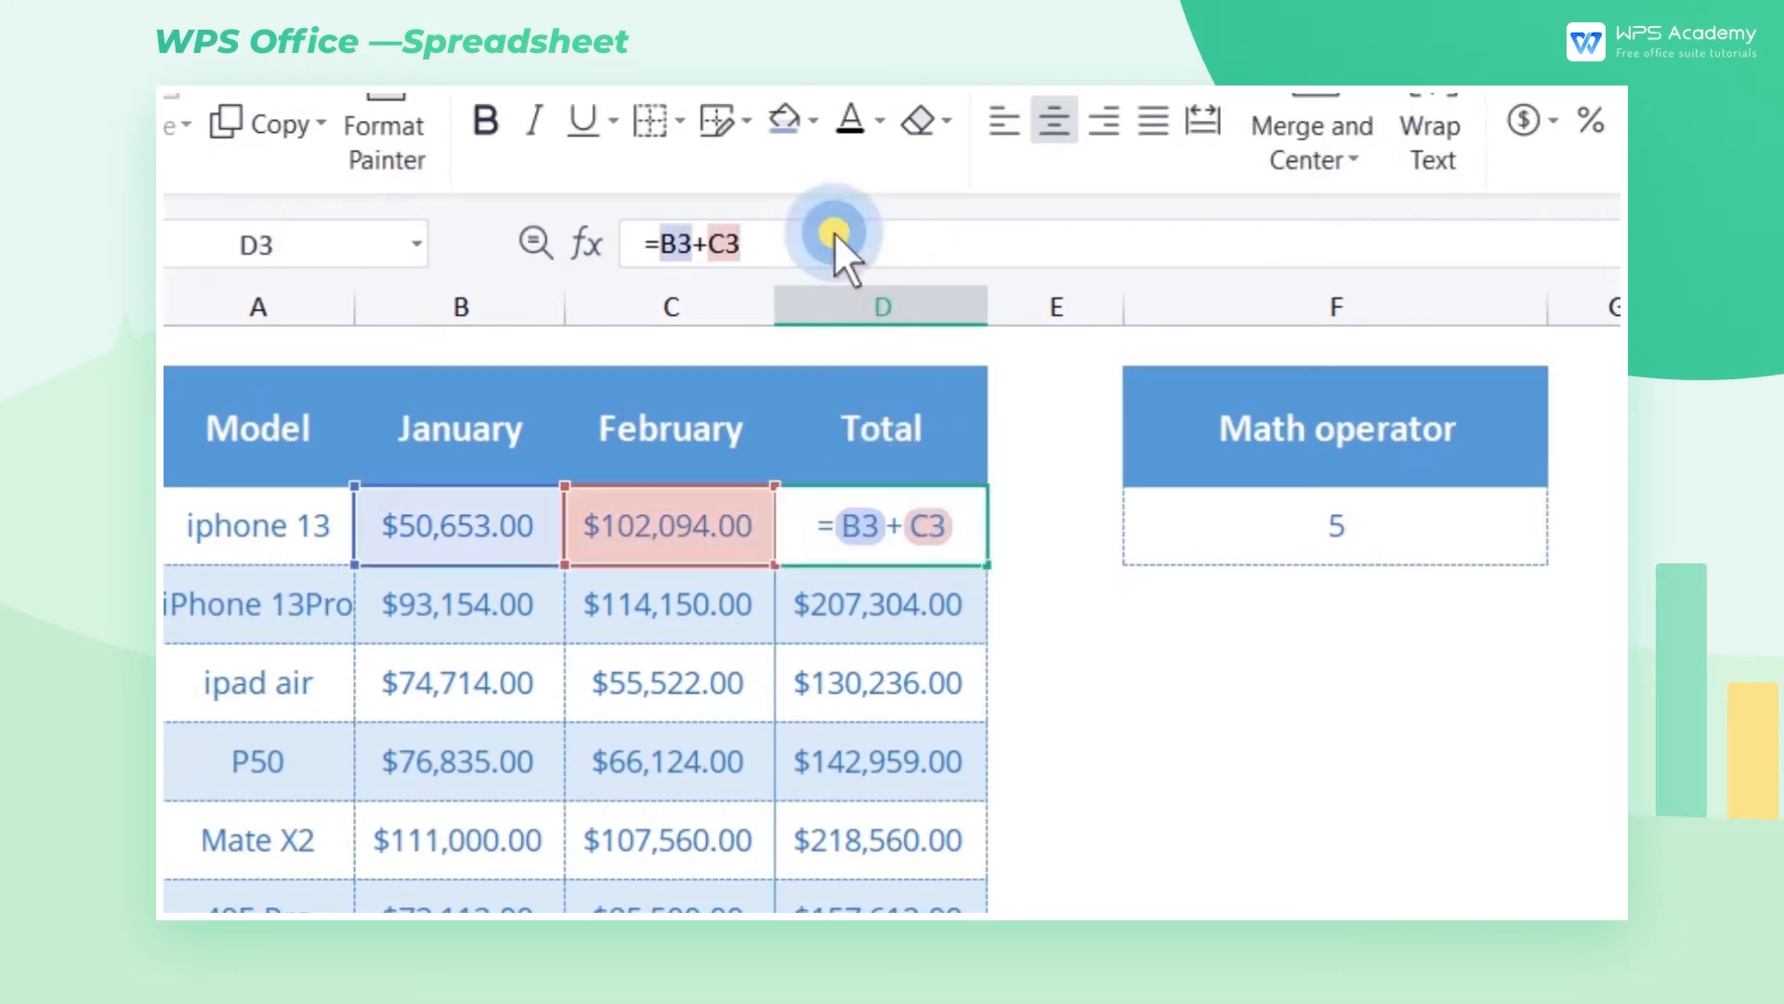
{"action": "key", "text": "BackSpace"}
{"action": "key", "text": "BackSpace"}
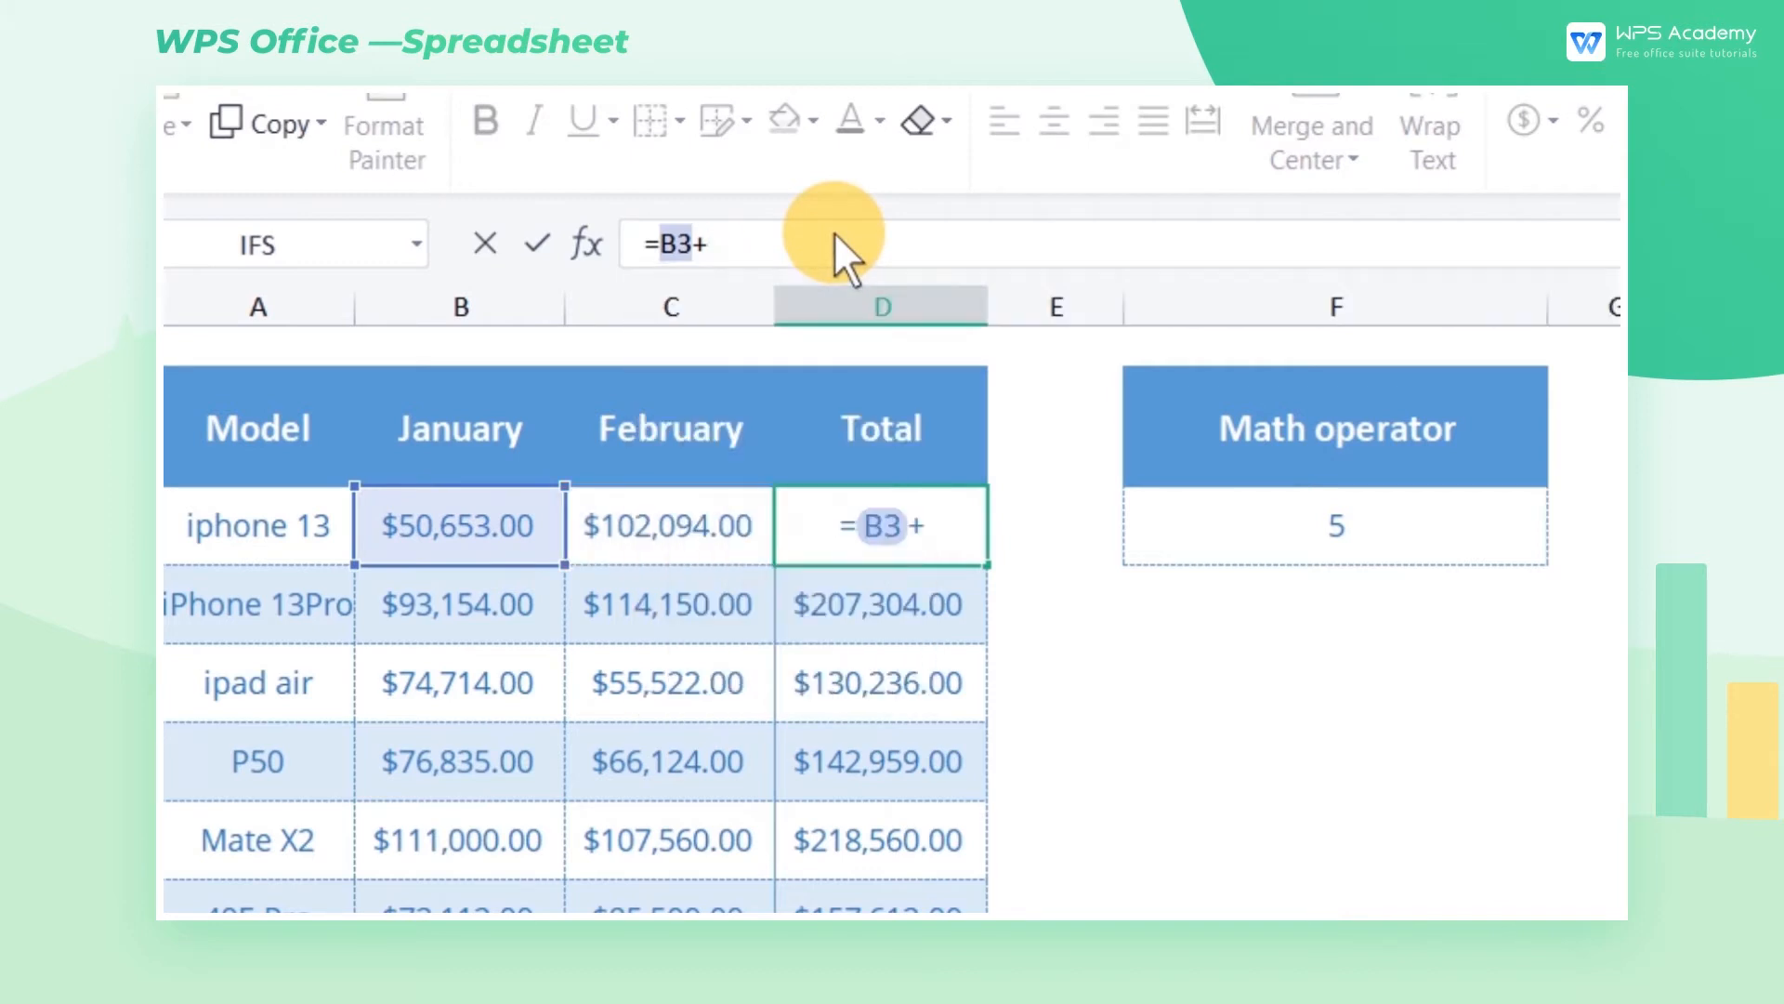
{"action": "left_click", "coordinate": [546, 604]}
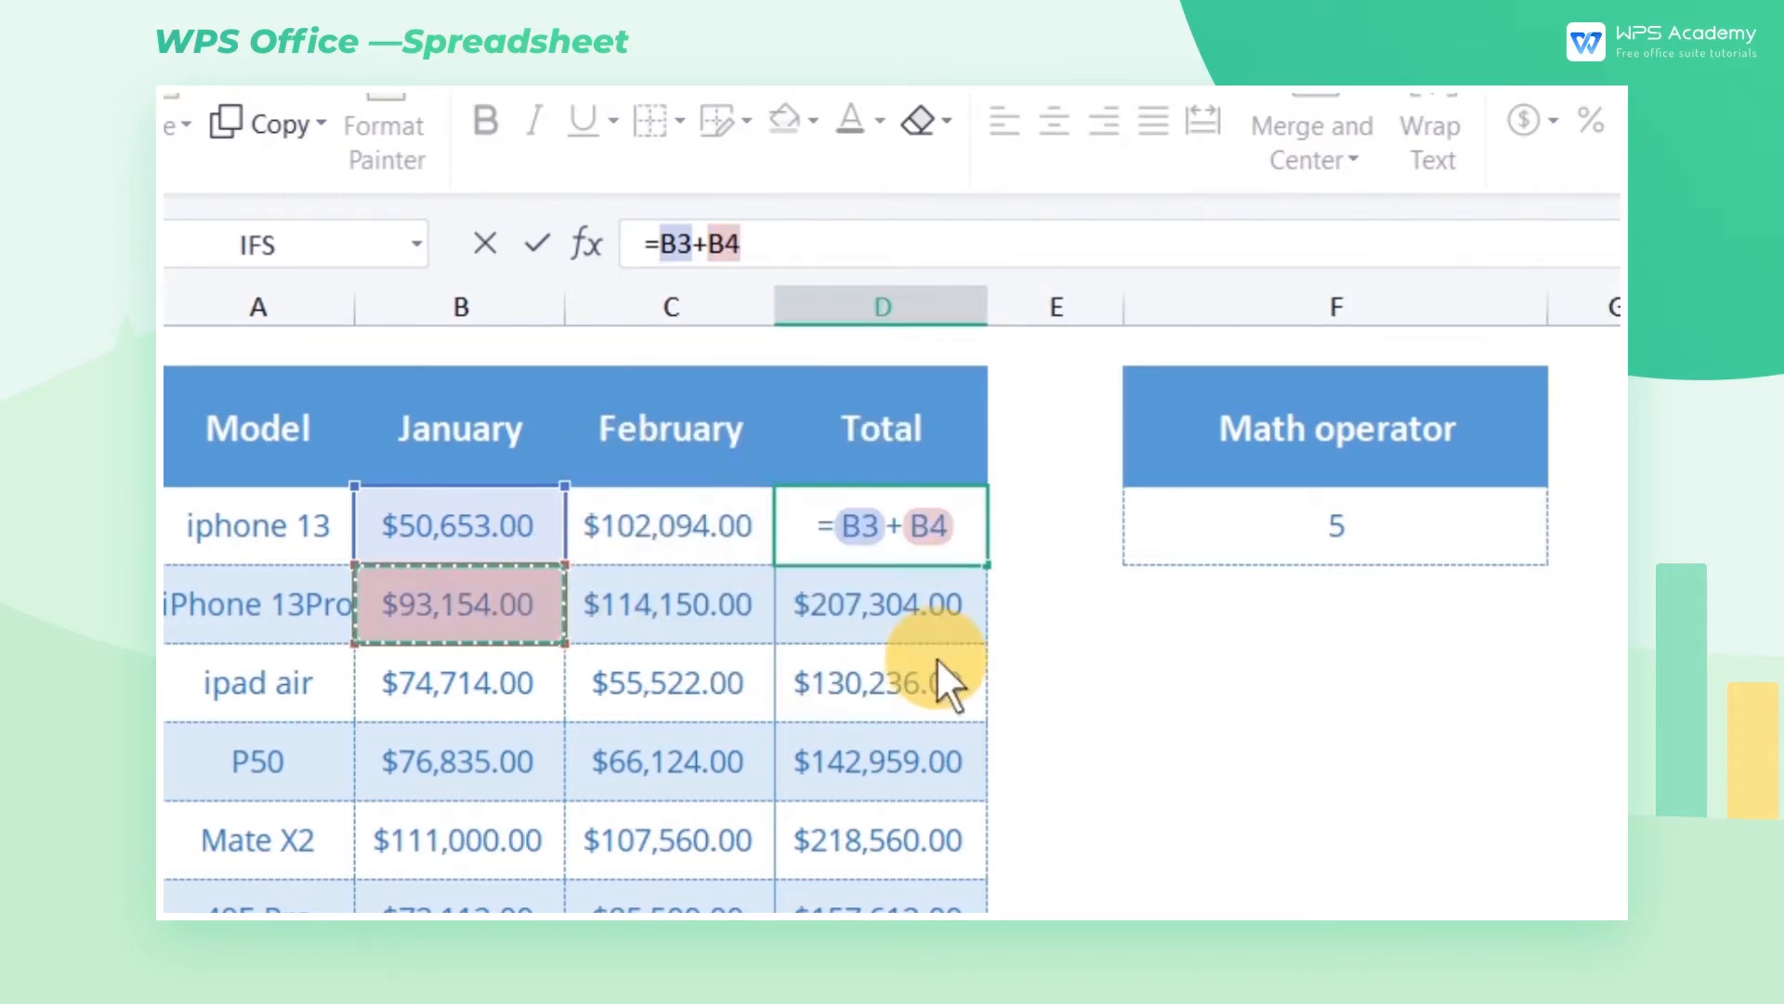
{"action": "key", "text": "Return"}
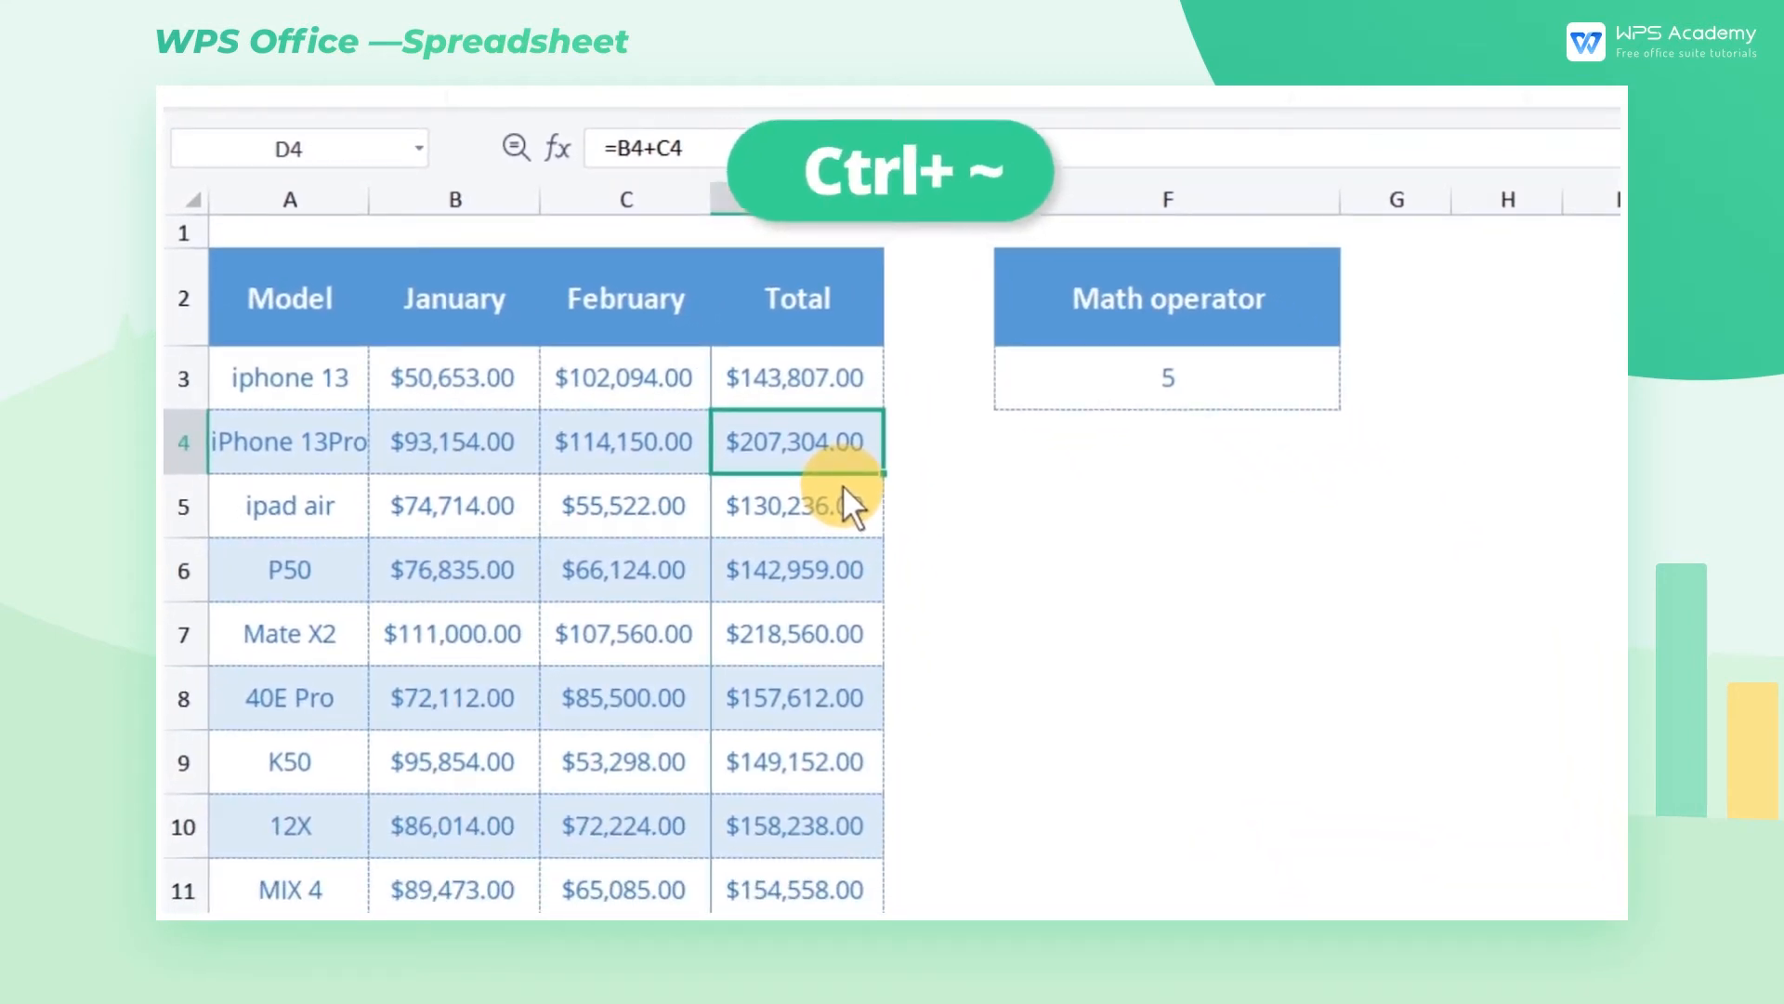
- Show the sheet's formulas instead of their results and examine those in the Total column
{"action": "key", "text": "ctrl+grave"}
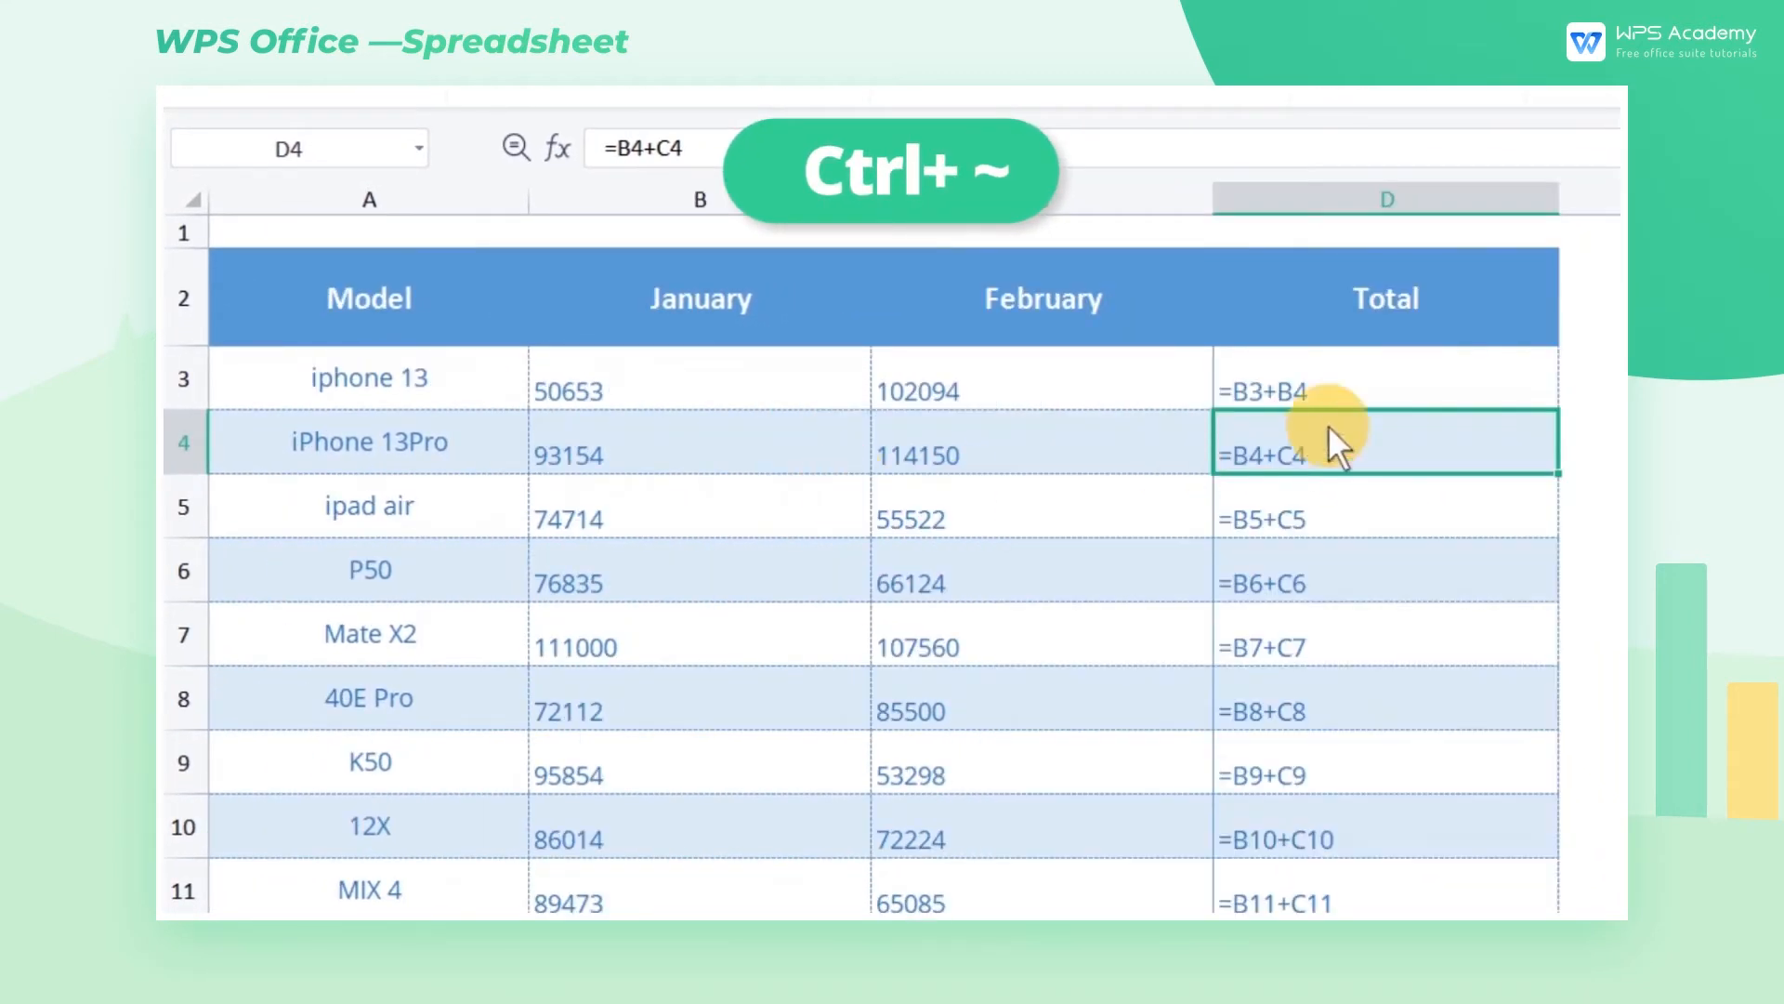
{"action": "left_click_drag", "start_coordinate": [1426, 368], "coordinate": [1395, 900]}
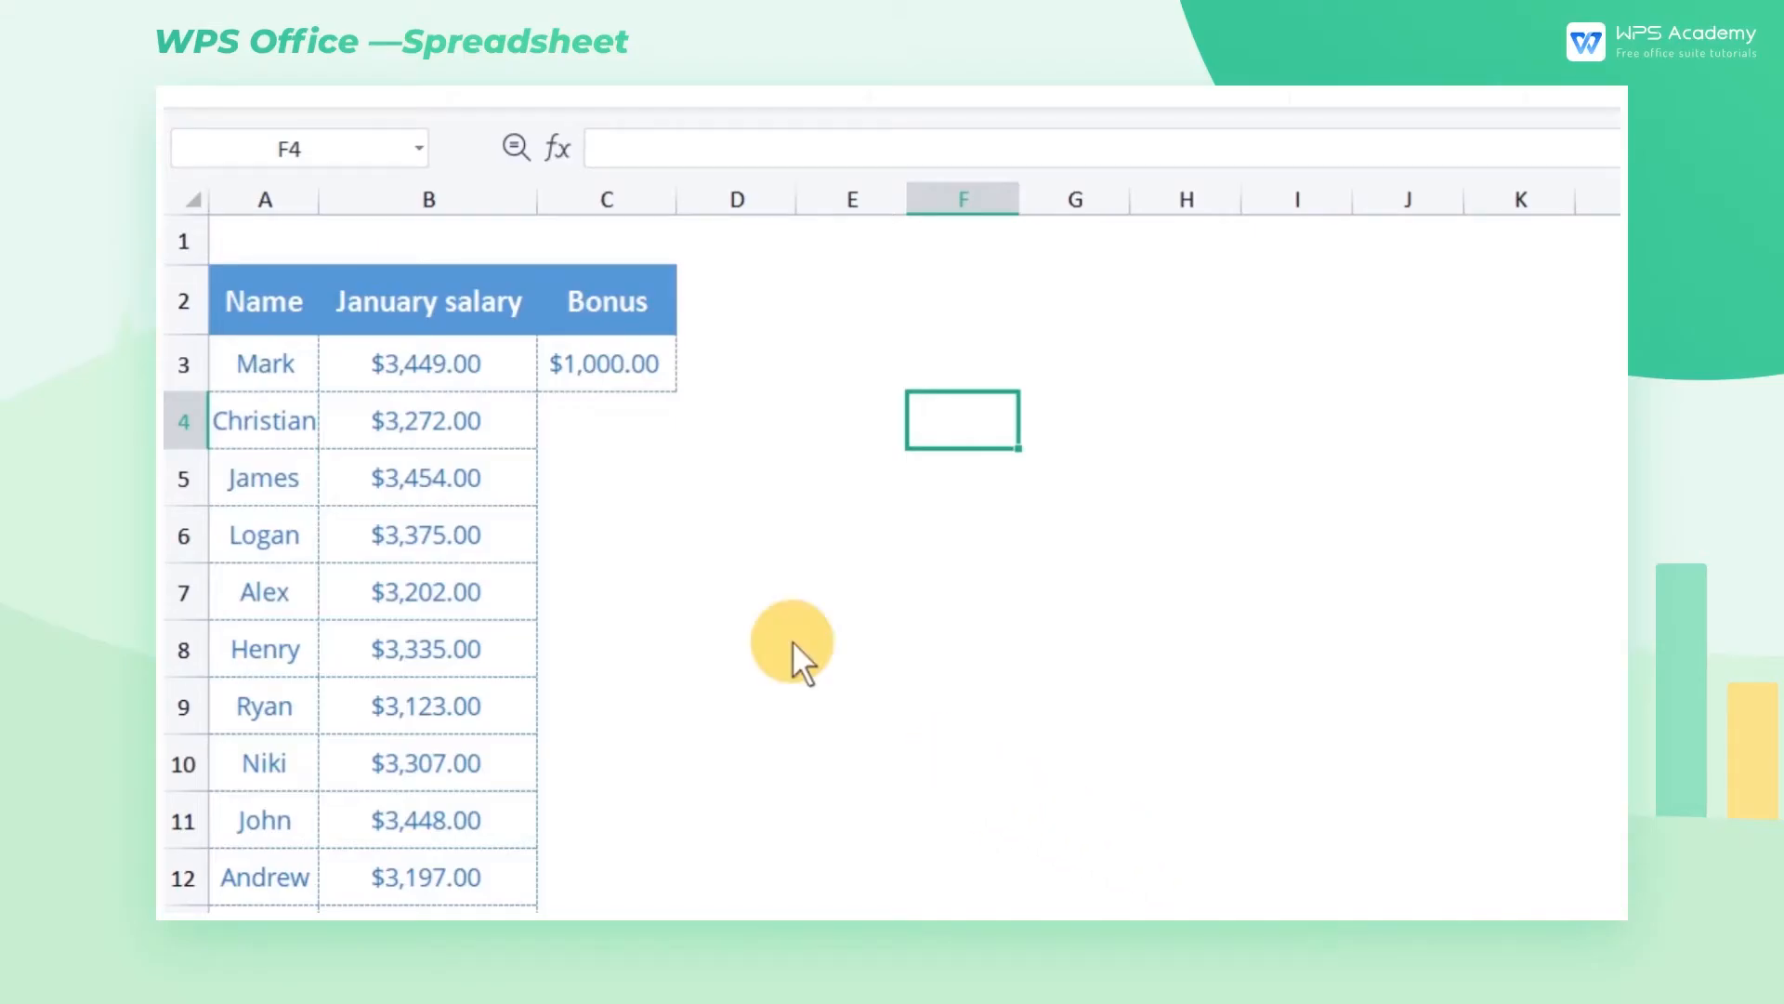
- Copy the bonus amount in cell C3 of the salary table
{"action": "left_click_drag", "start_coordinate": [504, 363], "coordinate": [478, 907]}
{"action": "left_click", "coordinate": [657, 374]}
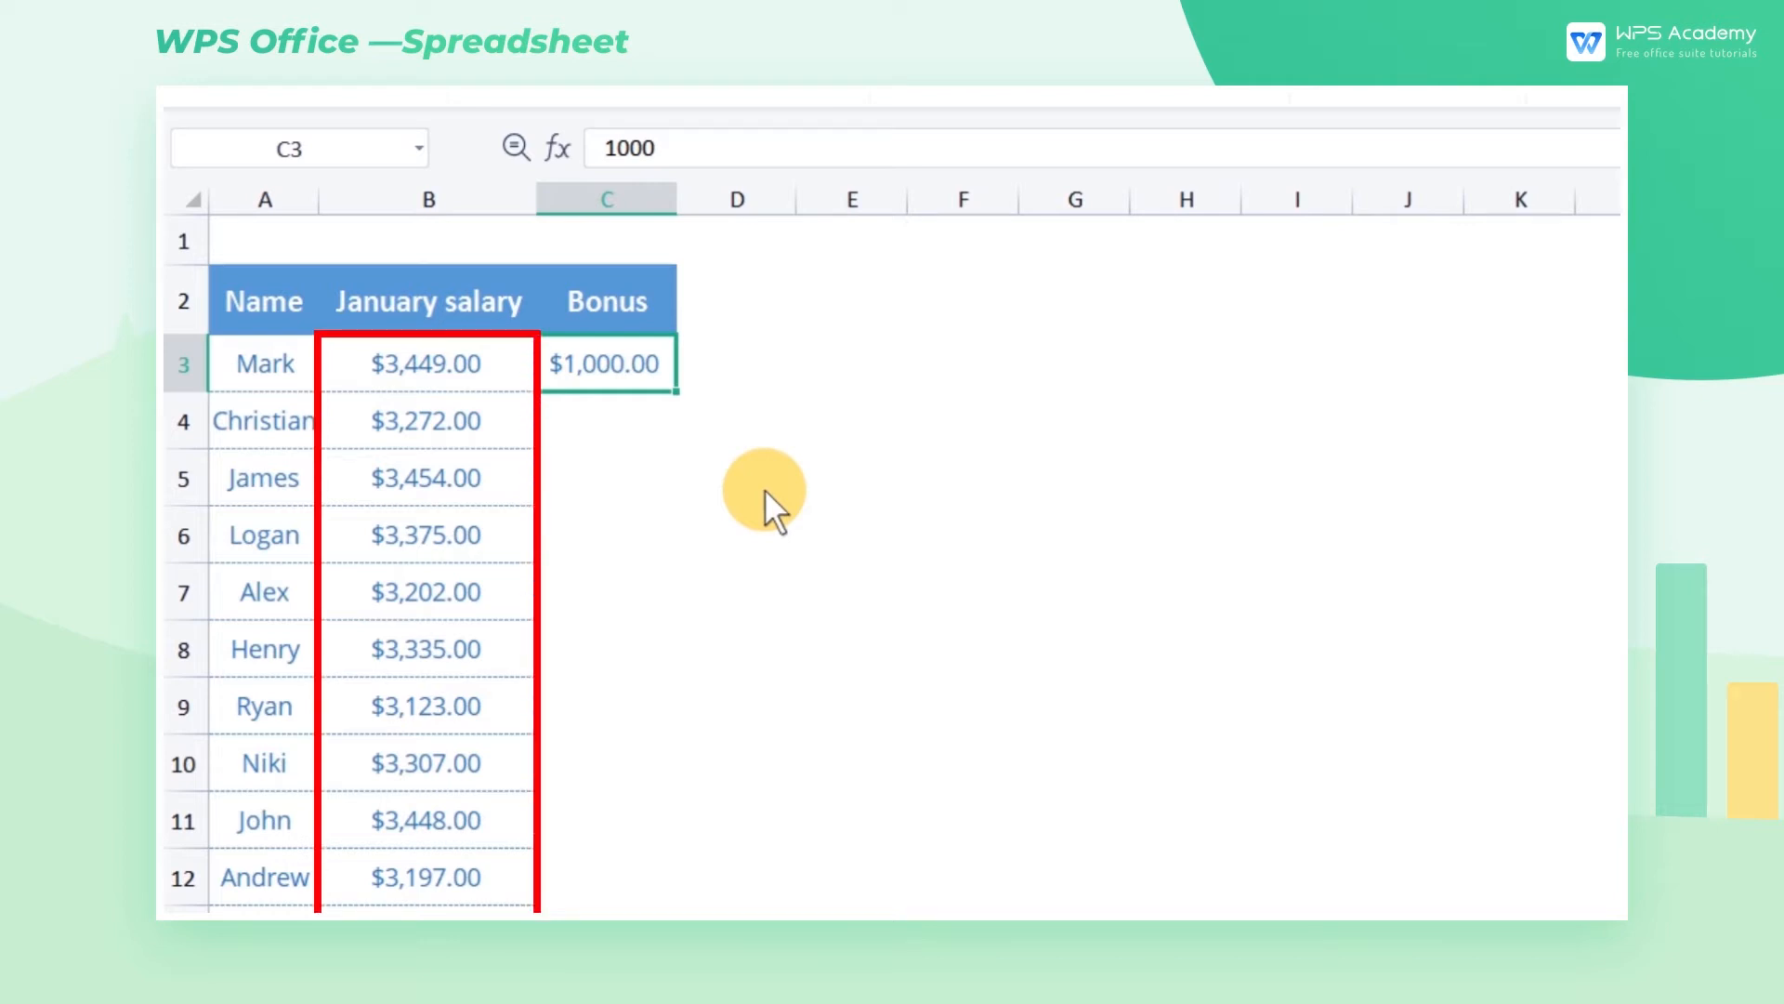
{"action": "key", "text": "ctrl+c"}
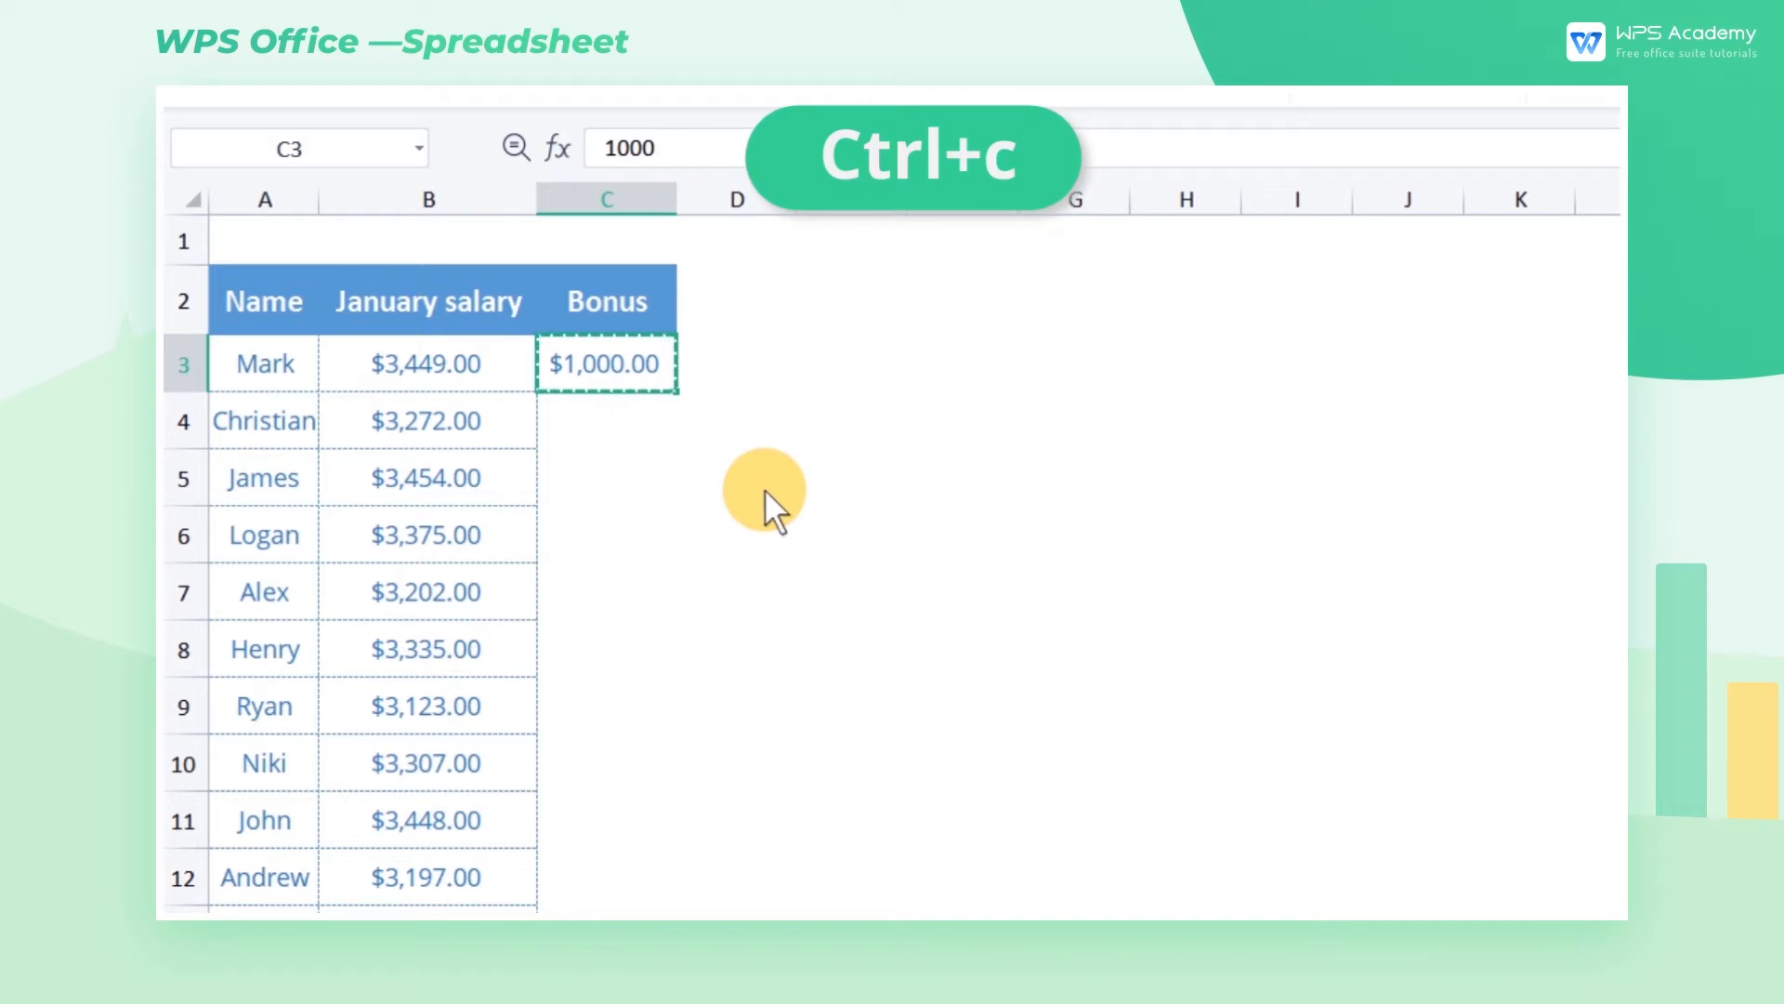
- Add the copied bonus to every January salary from B3 down, using Paste Special with All and the Add operation, and review the column
{"action": "left_click_drag", "start_coordinate": [470, 366], "coordinate": [462, 843]}
{"action": "scroll", "coordinate": [479, 710], "scroll_direction": "up", "scroll_amount": 3}
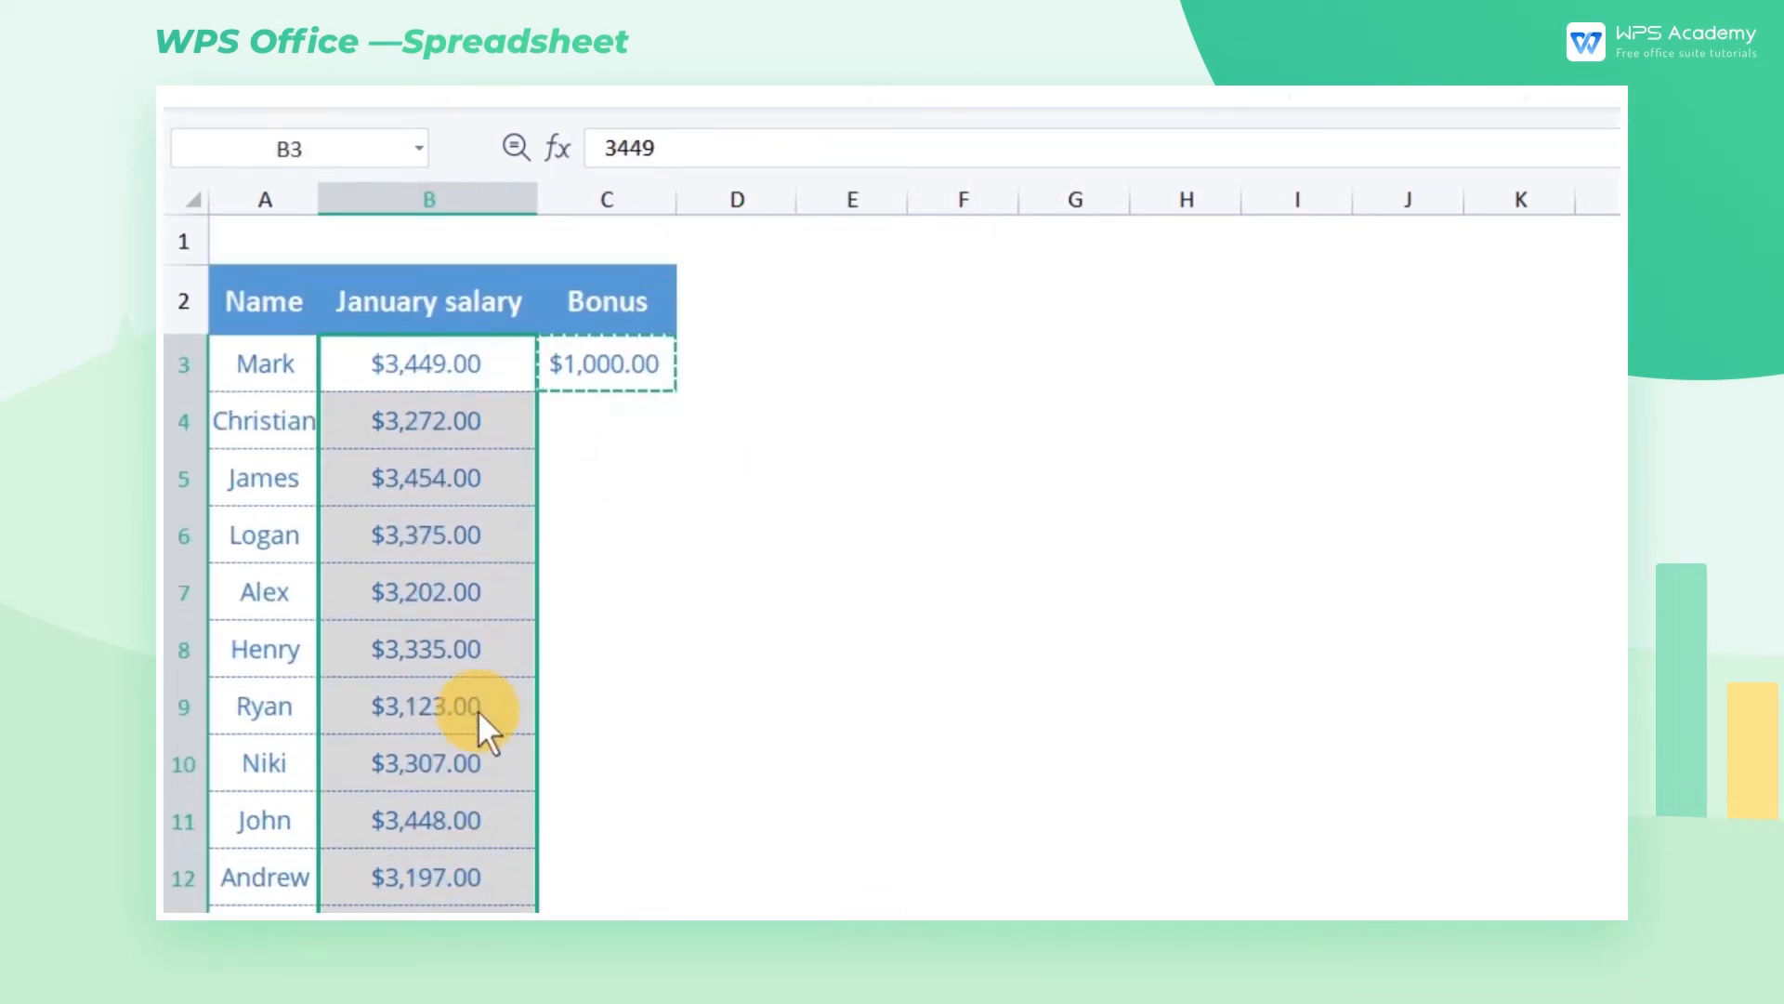
{"action": "right_click", "coordinate": [517, 375]}
{"action": "mouse_move", "coordinate": [874, 556]}
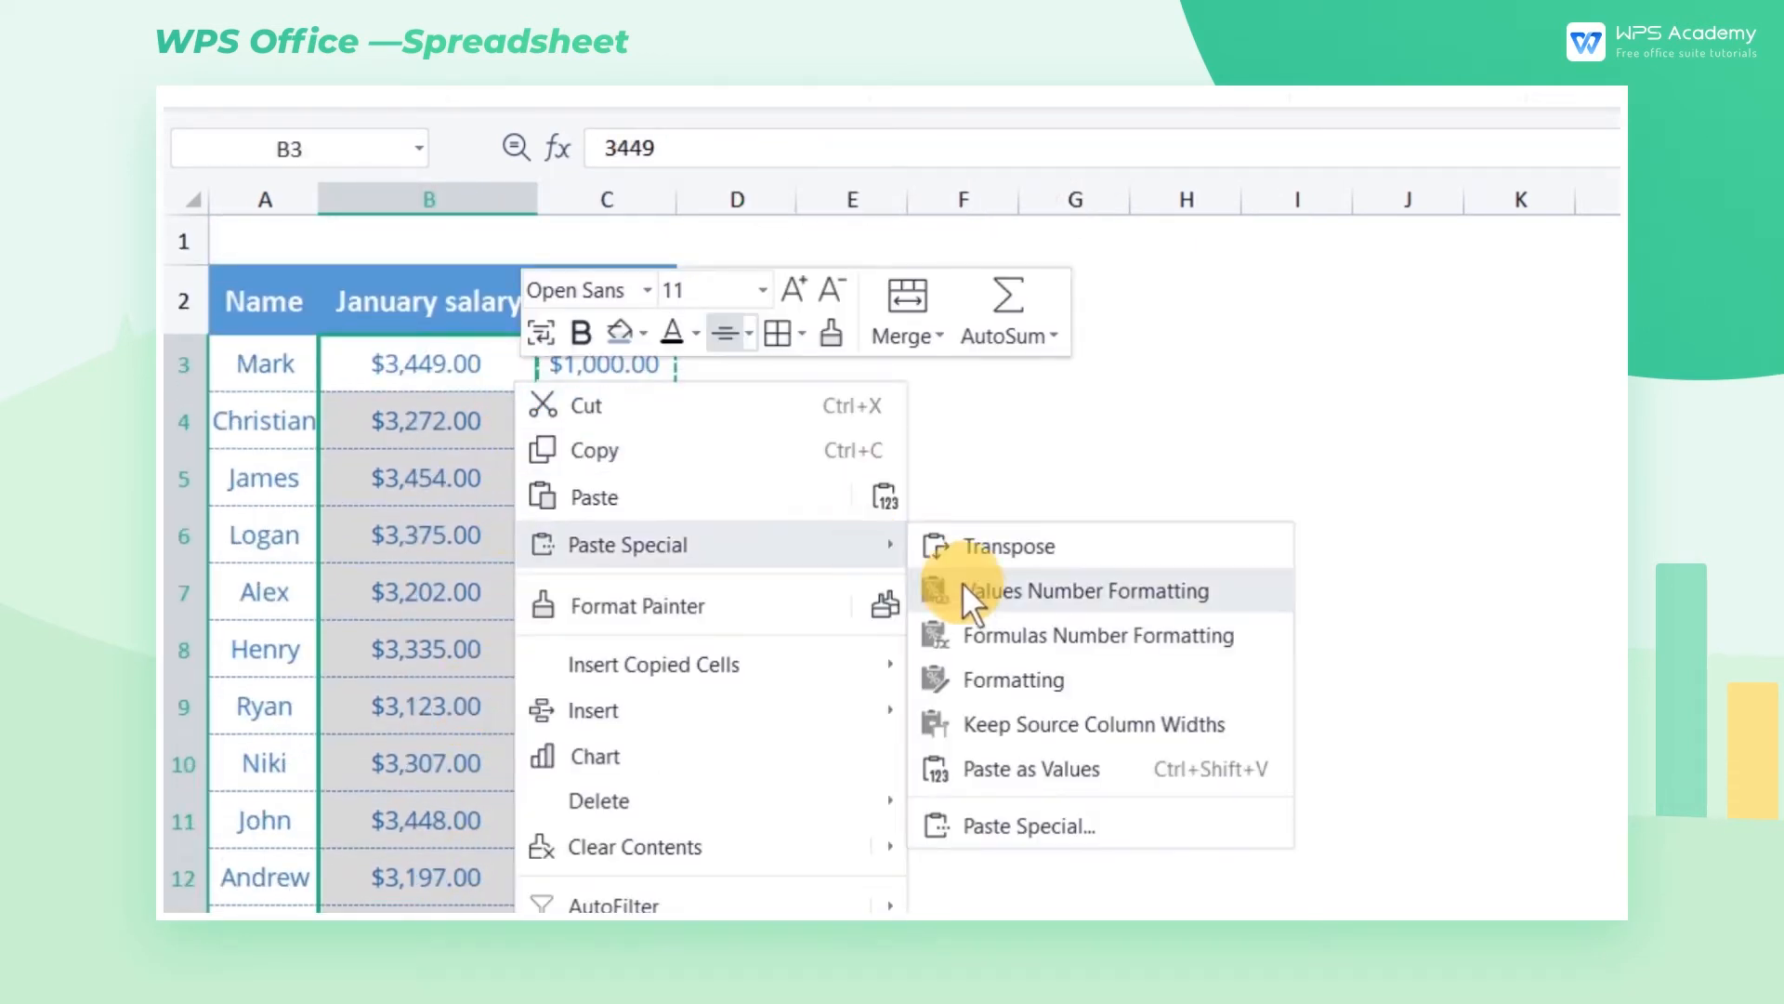
{"action": "left_click", "coordinate": [1076, 817]}
{"action": "left_click", "coordinate": [1008, 587]}
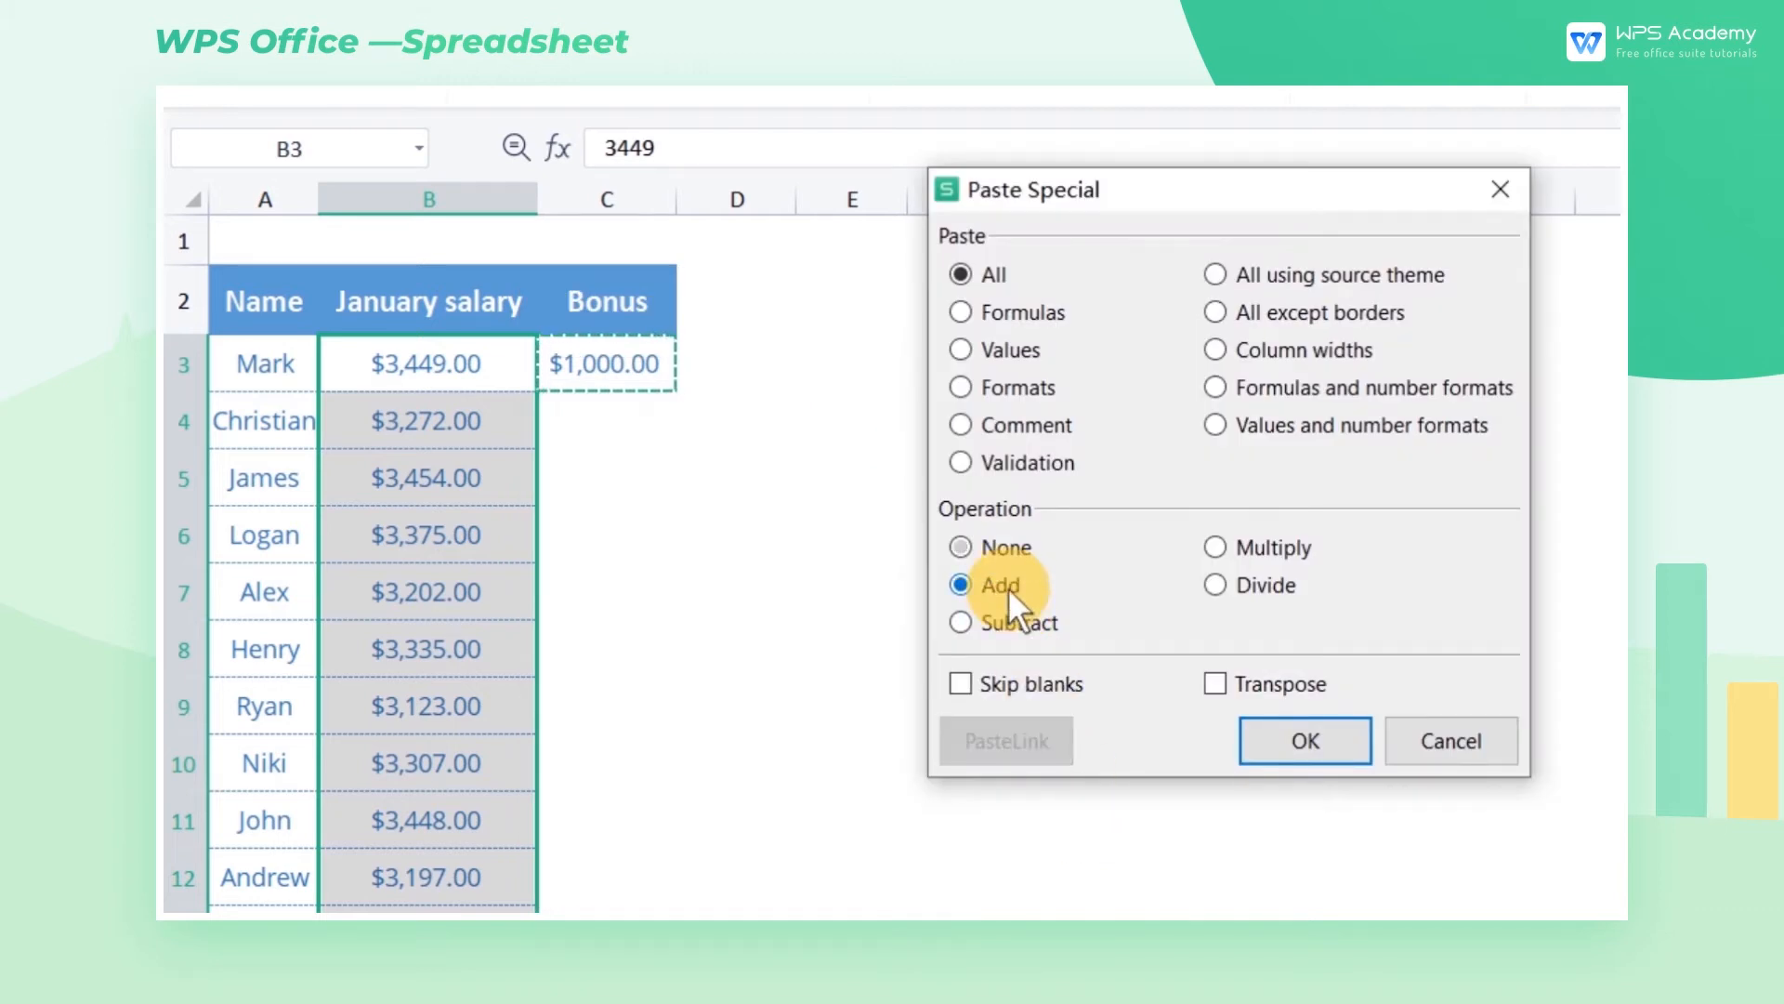
{"action": "left_click", "coordinate": [1317, 742]}
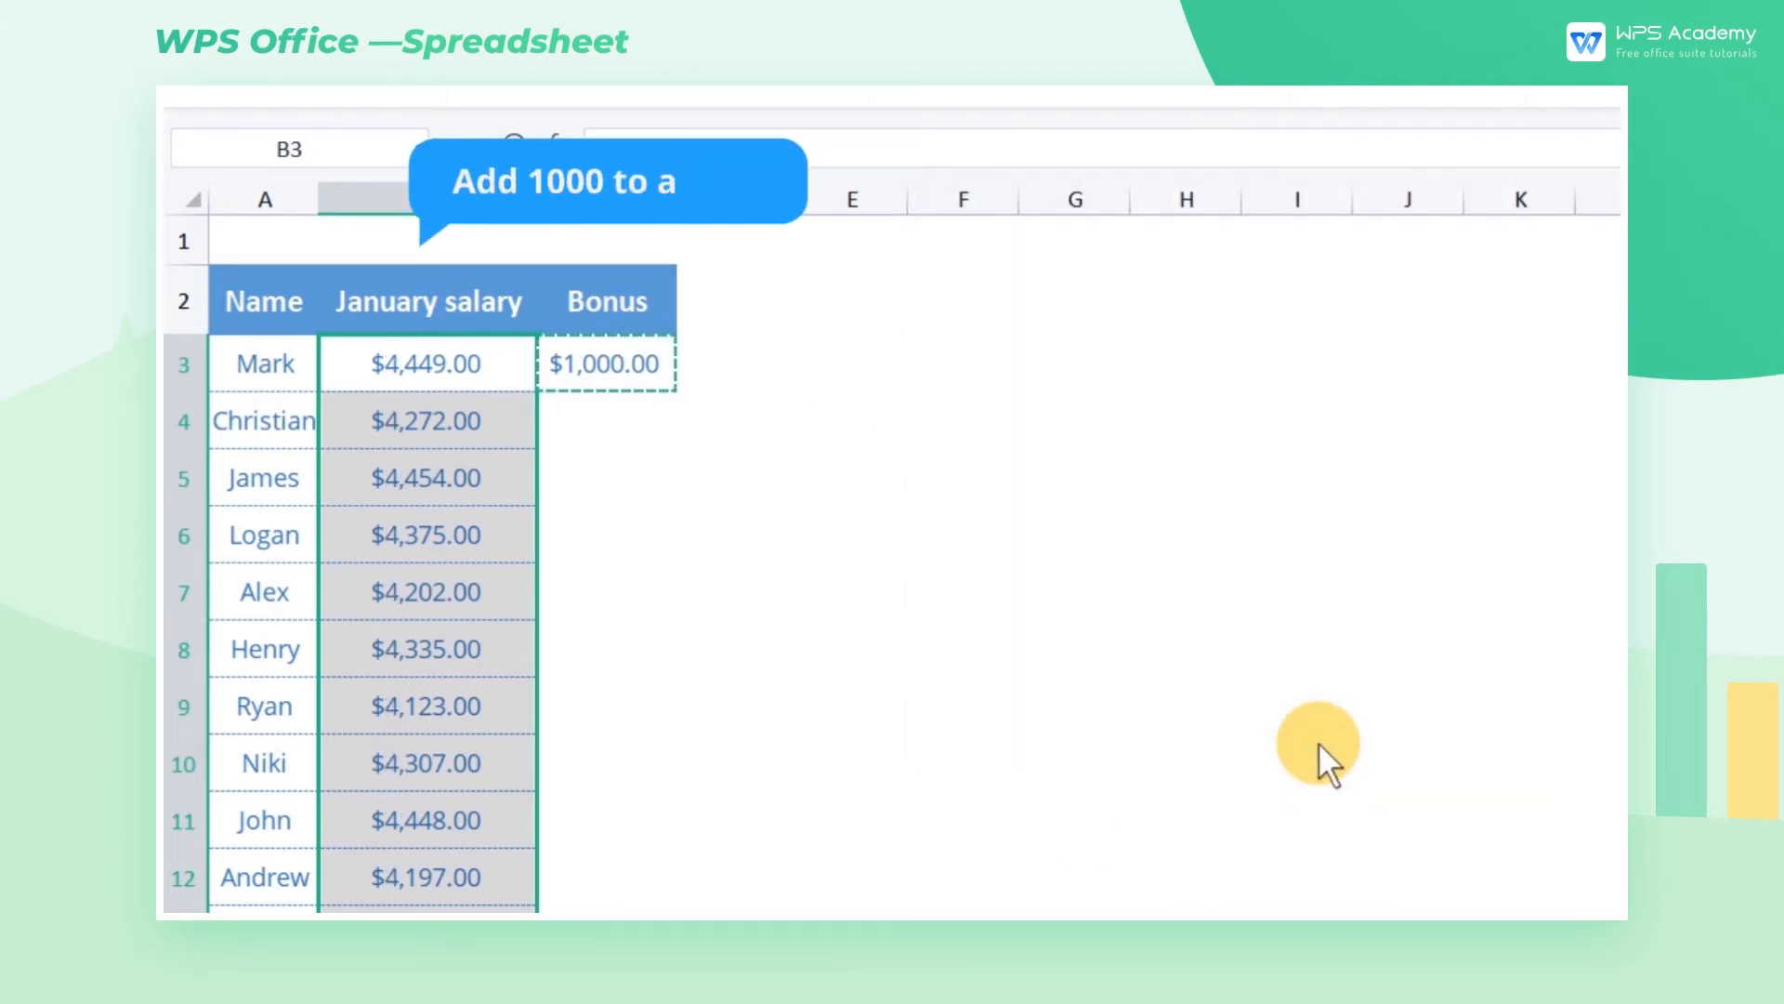
{"action": "left_click", "coordinate": [659, 551]}
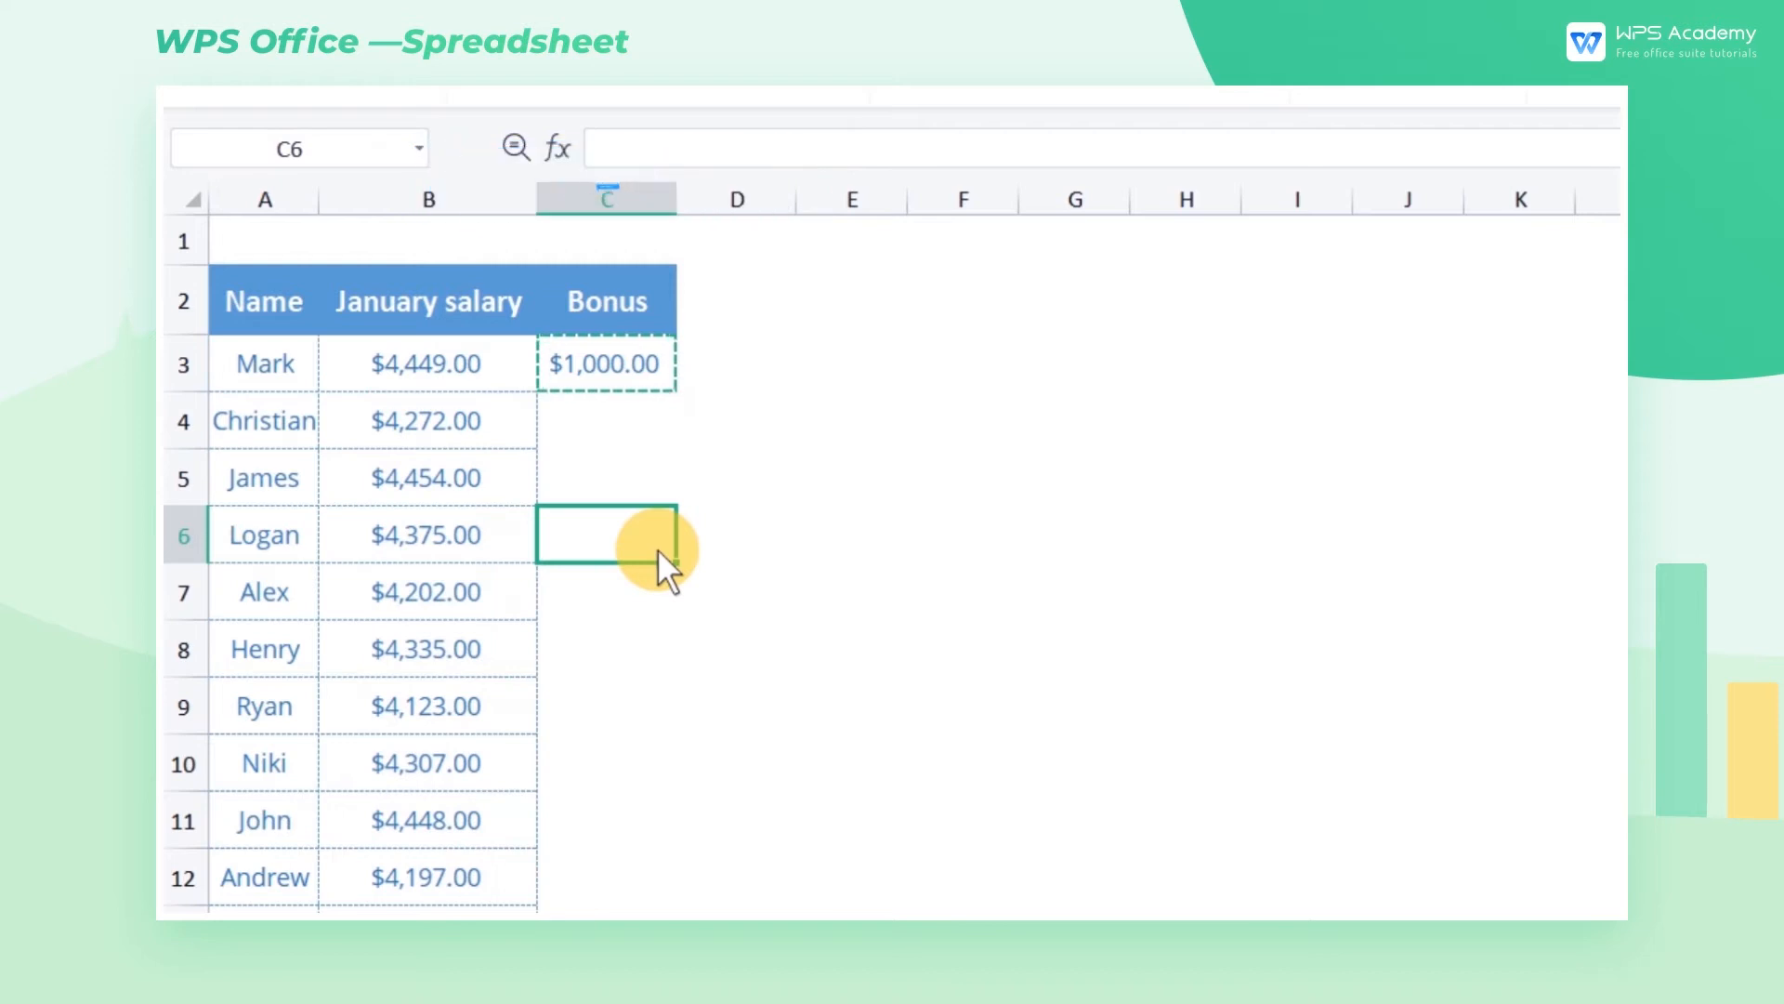
{"action": "scroll", "coordinate": [656, 548], "scroll_direction": "down", "scroll_amount": 1}
{"action": "scroll", "coordinate": [657, 554], "scroll_direction": "down", "scroll_amount": 2}
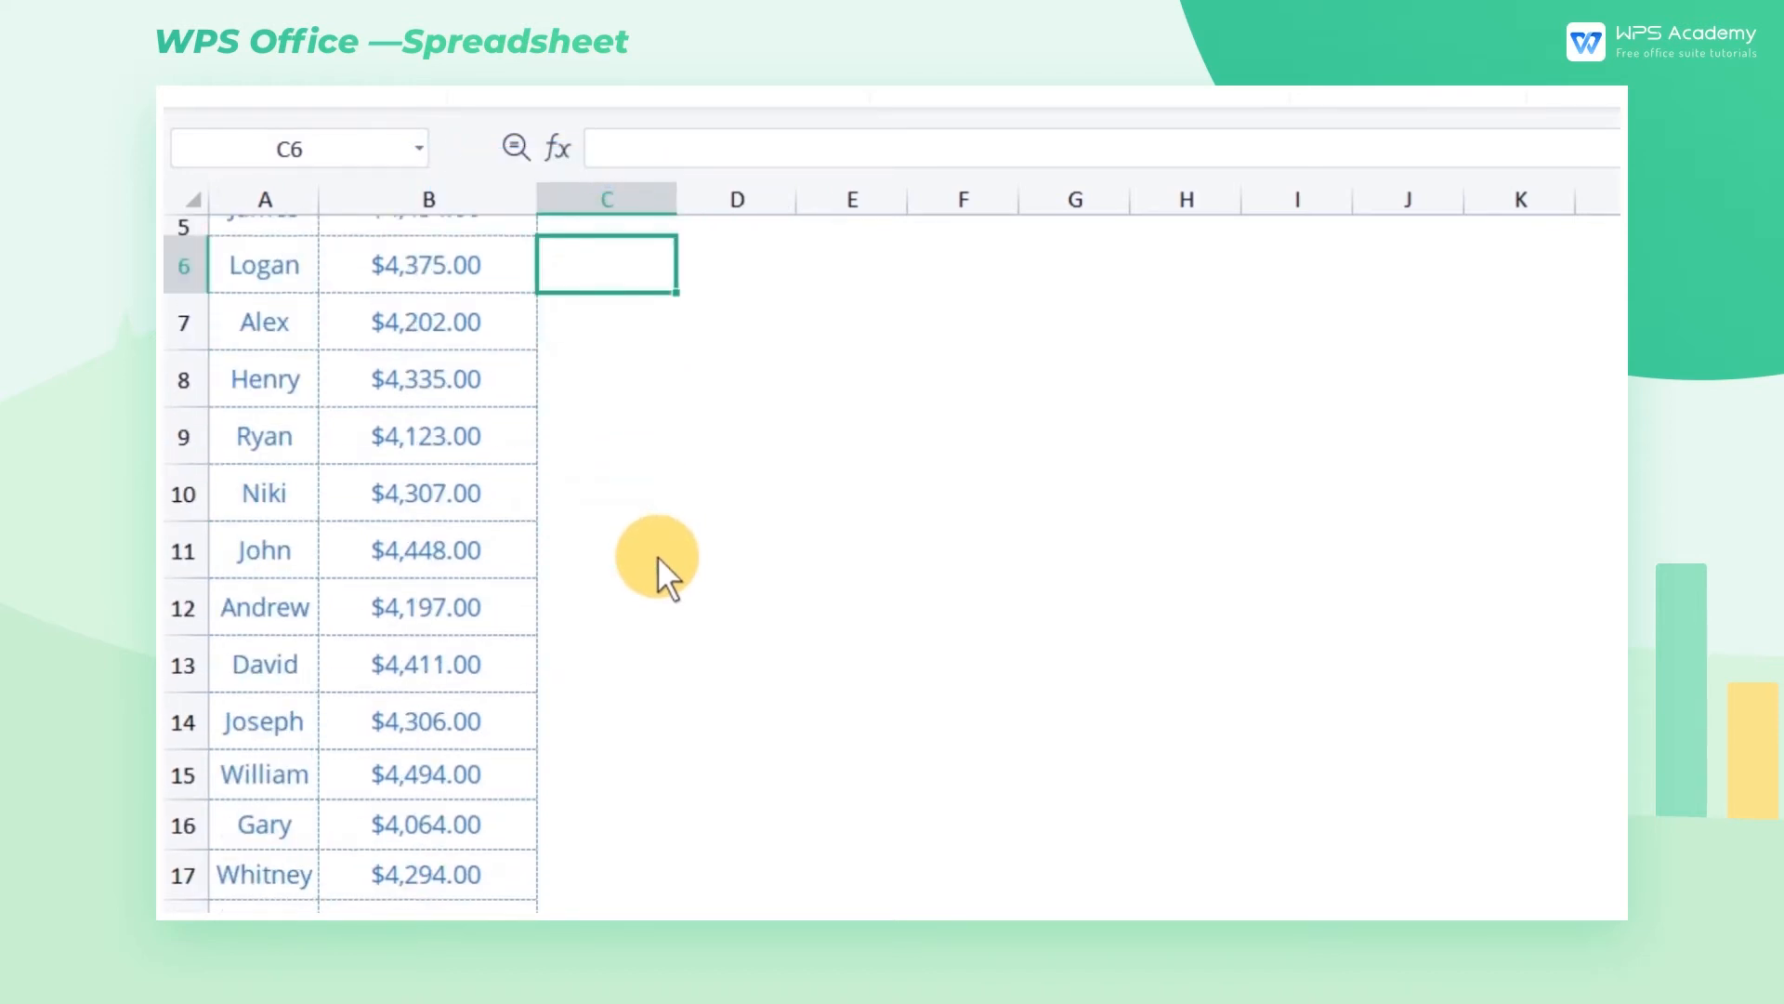
{"action": "scroll", "coordinate": [657, 557], "scroll_direction": "up", "scroll_amount": 3}
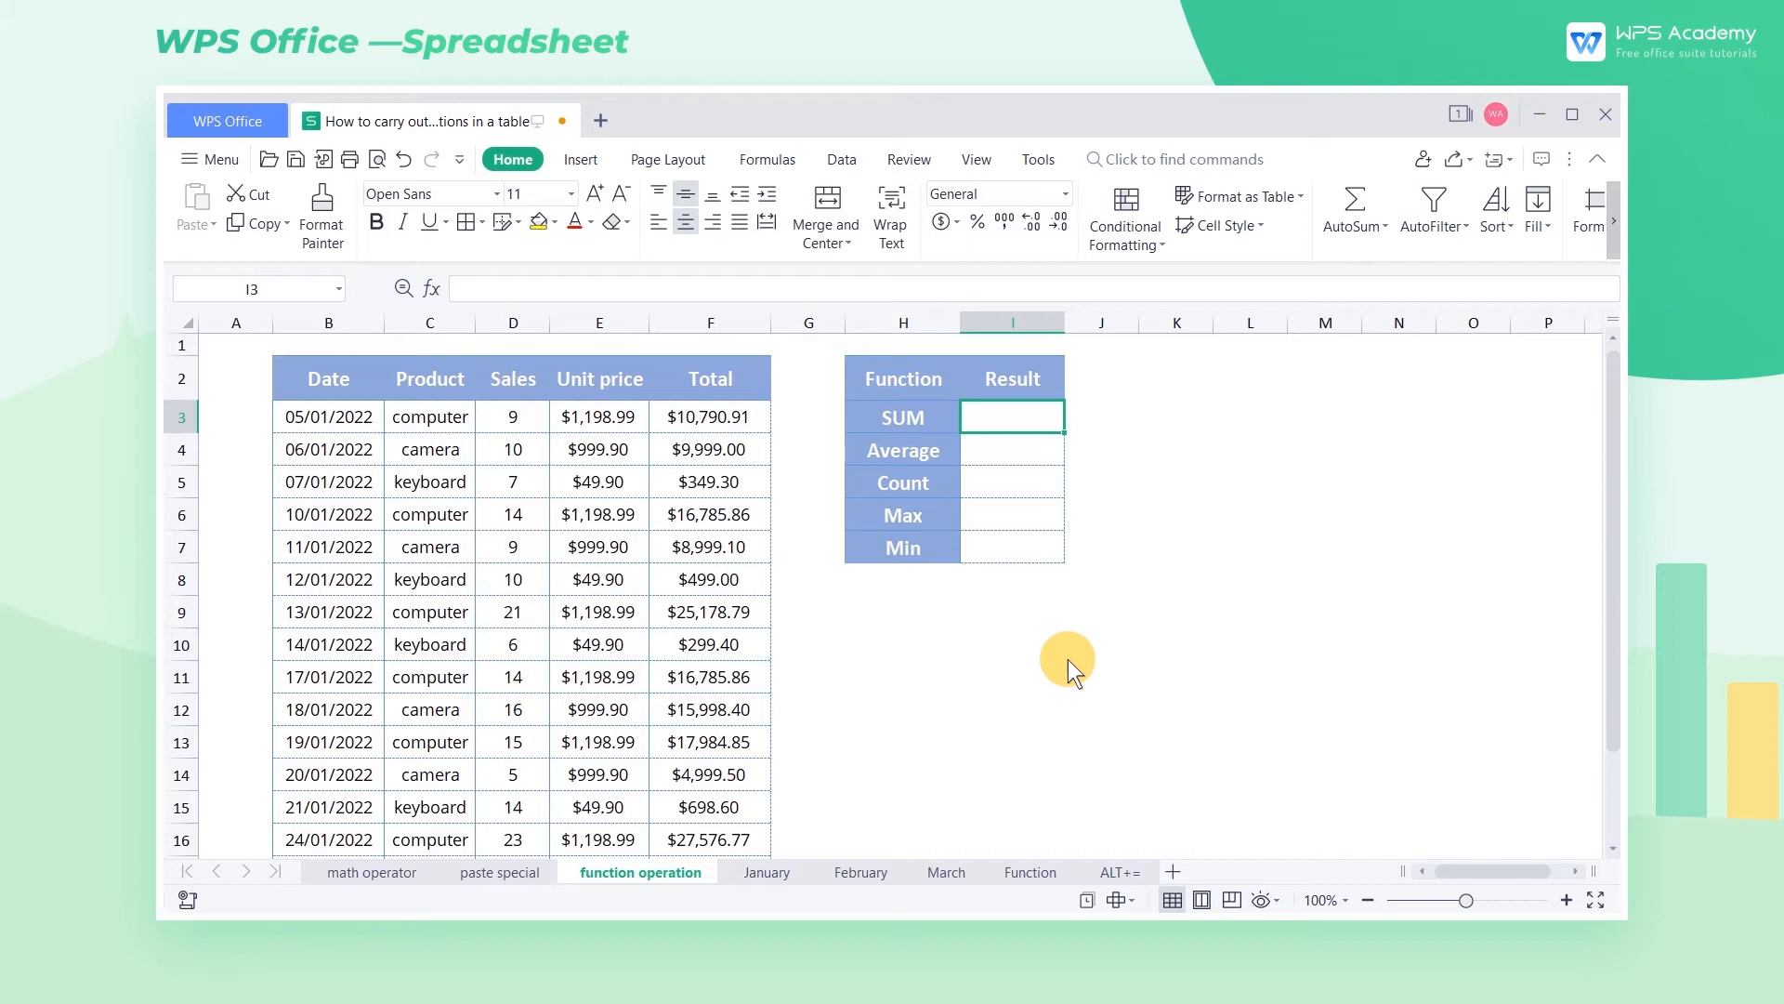
- Browse the Date and Time and Statistical categories of Insert Function for cell I3, closing it without inserting anything
{"action": "left_click", "coordinate": [787, 159]}
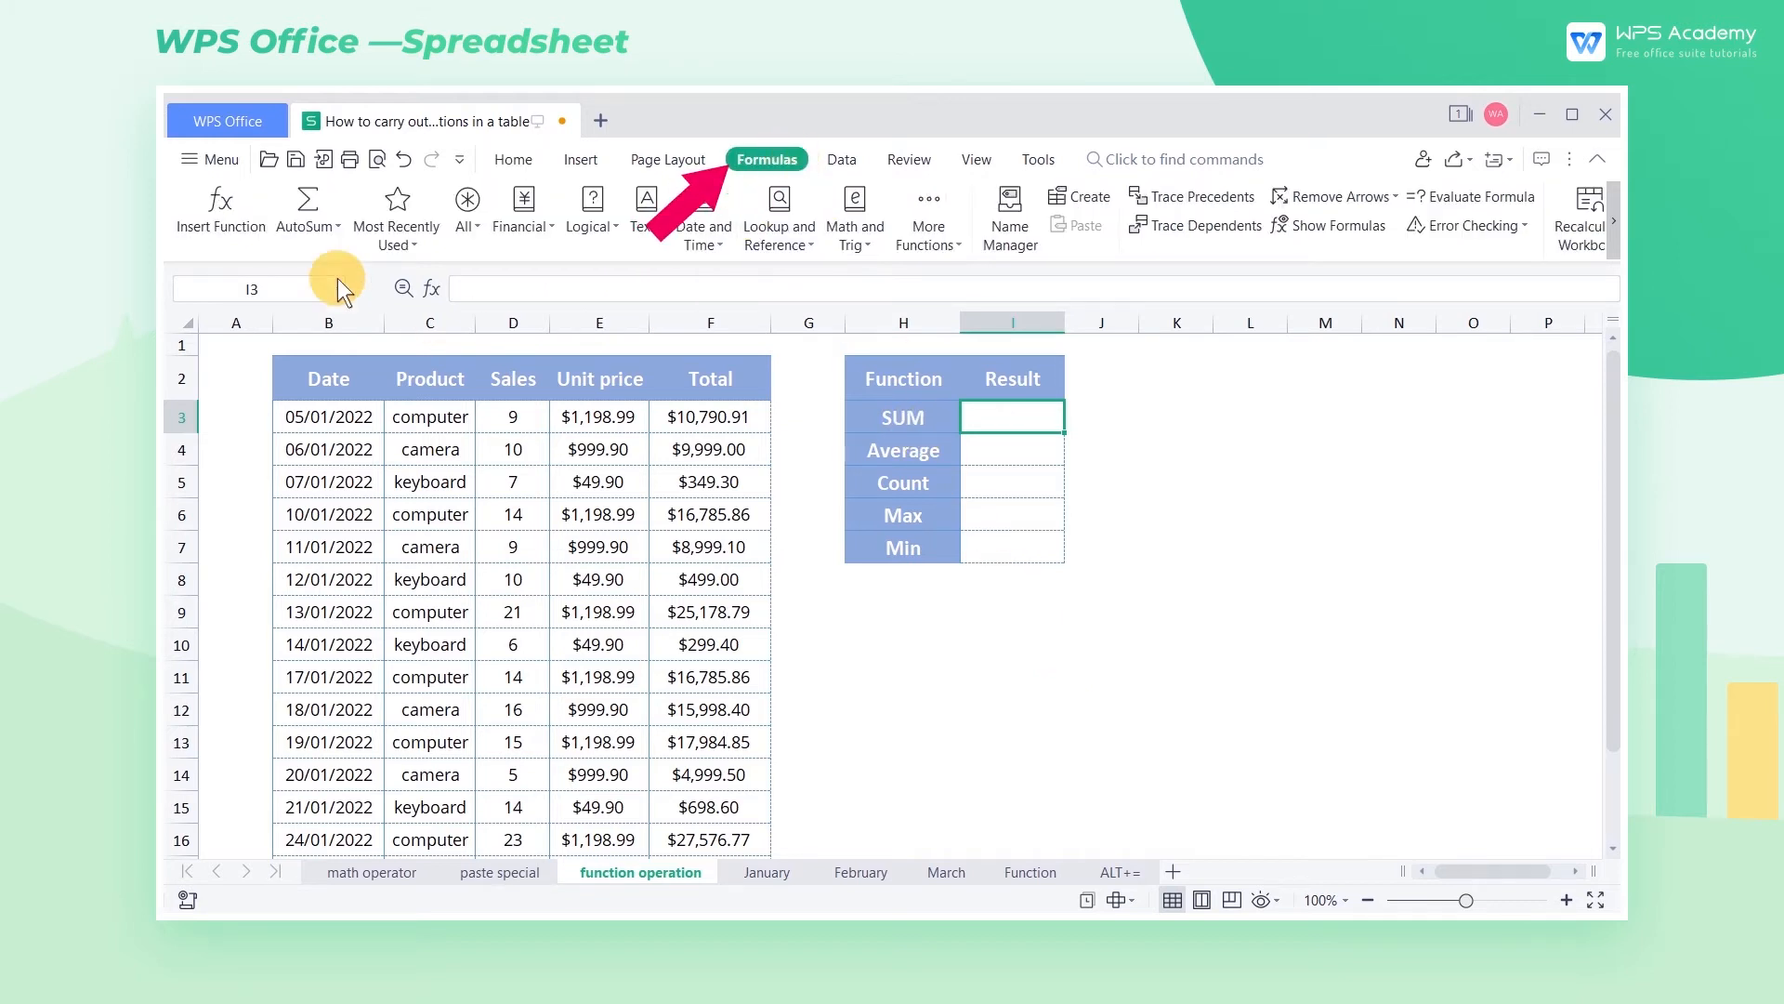
{"action": "left_click", "coordinate": [224, 223]}
{"action": "left_click", "coordinate": [796, 337]}
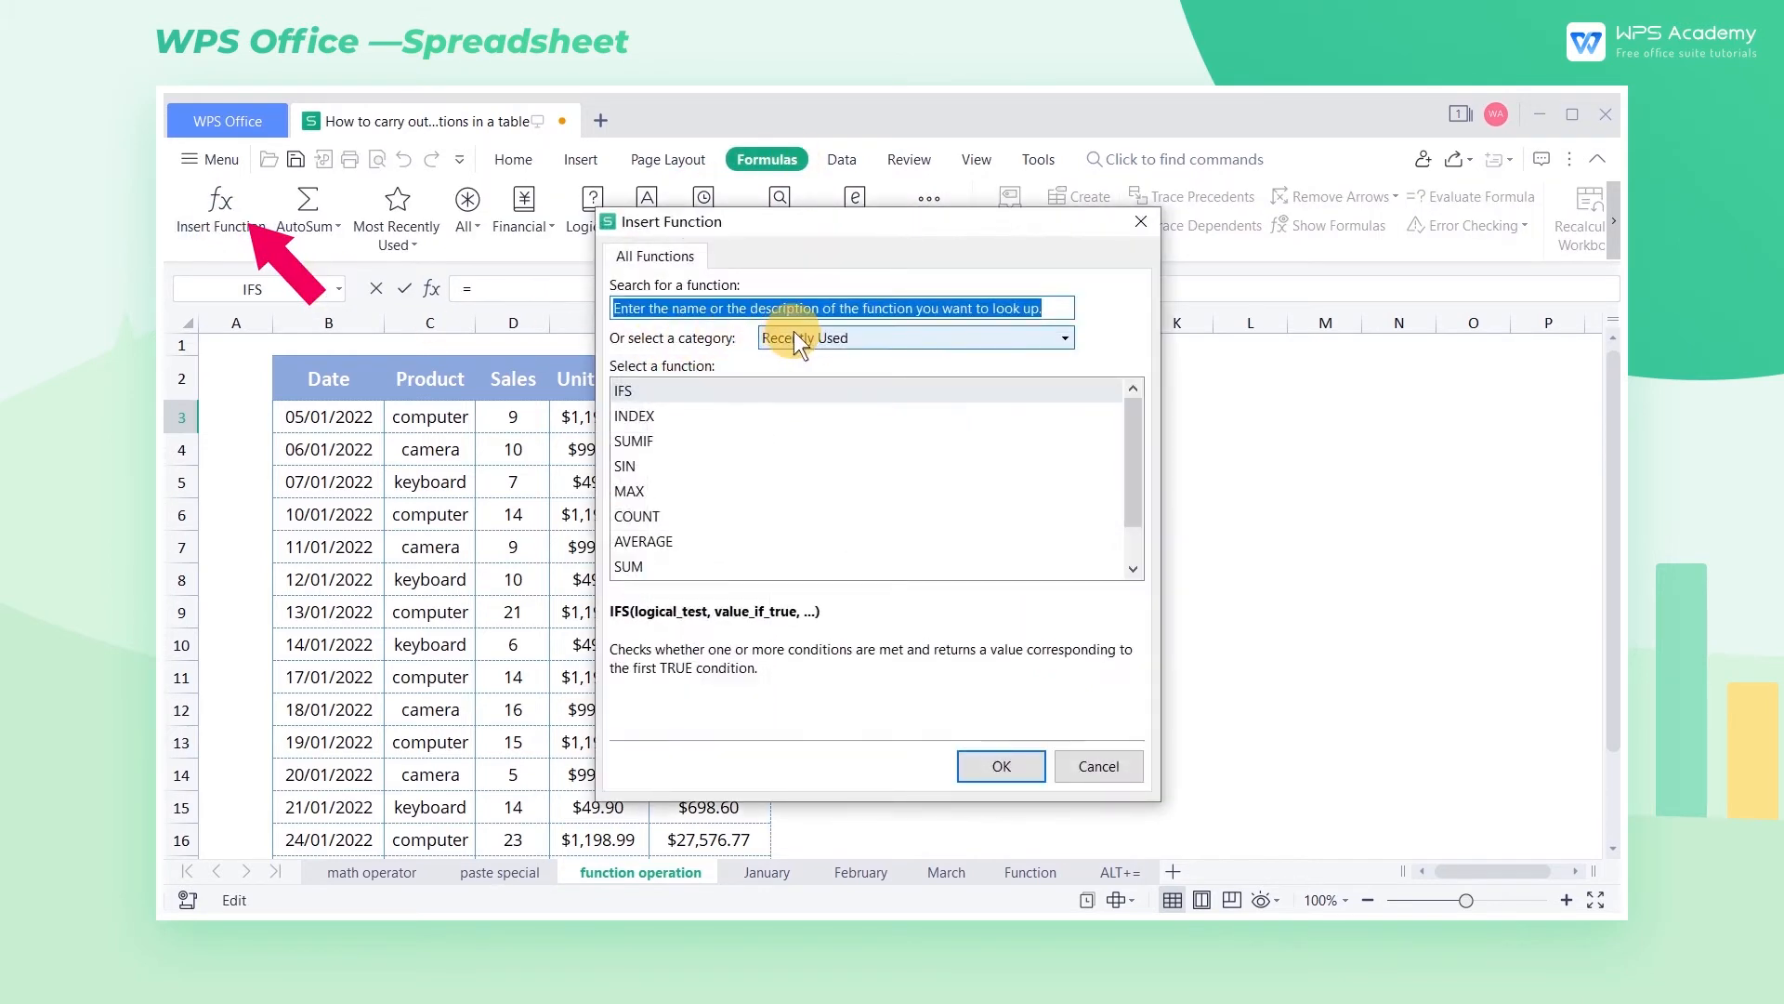
{"action": "left_click", "coordinate": [862, 430]}
{"action": "left_click", "coordinate": [881, 337]}
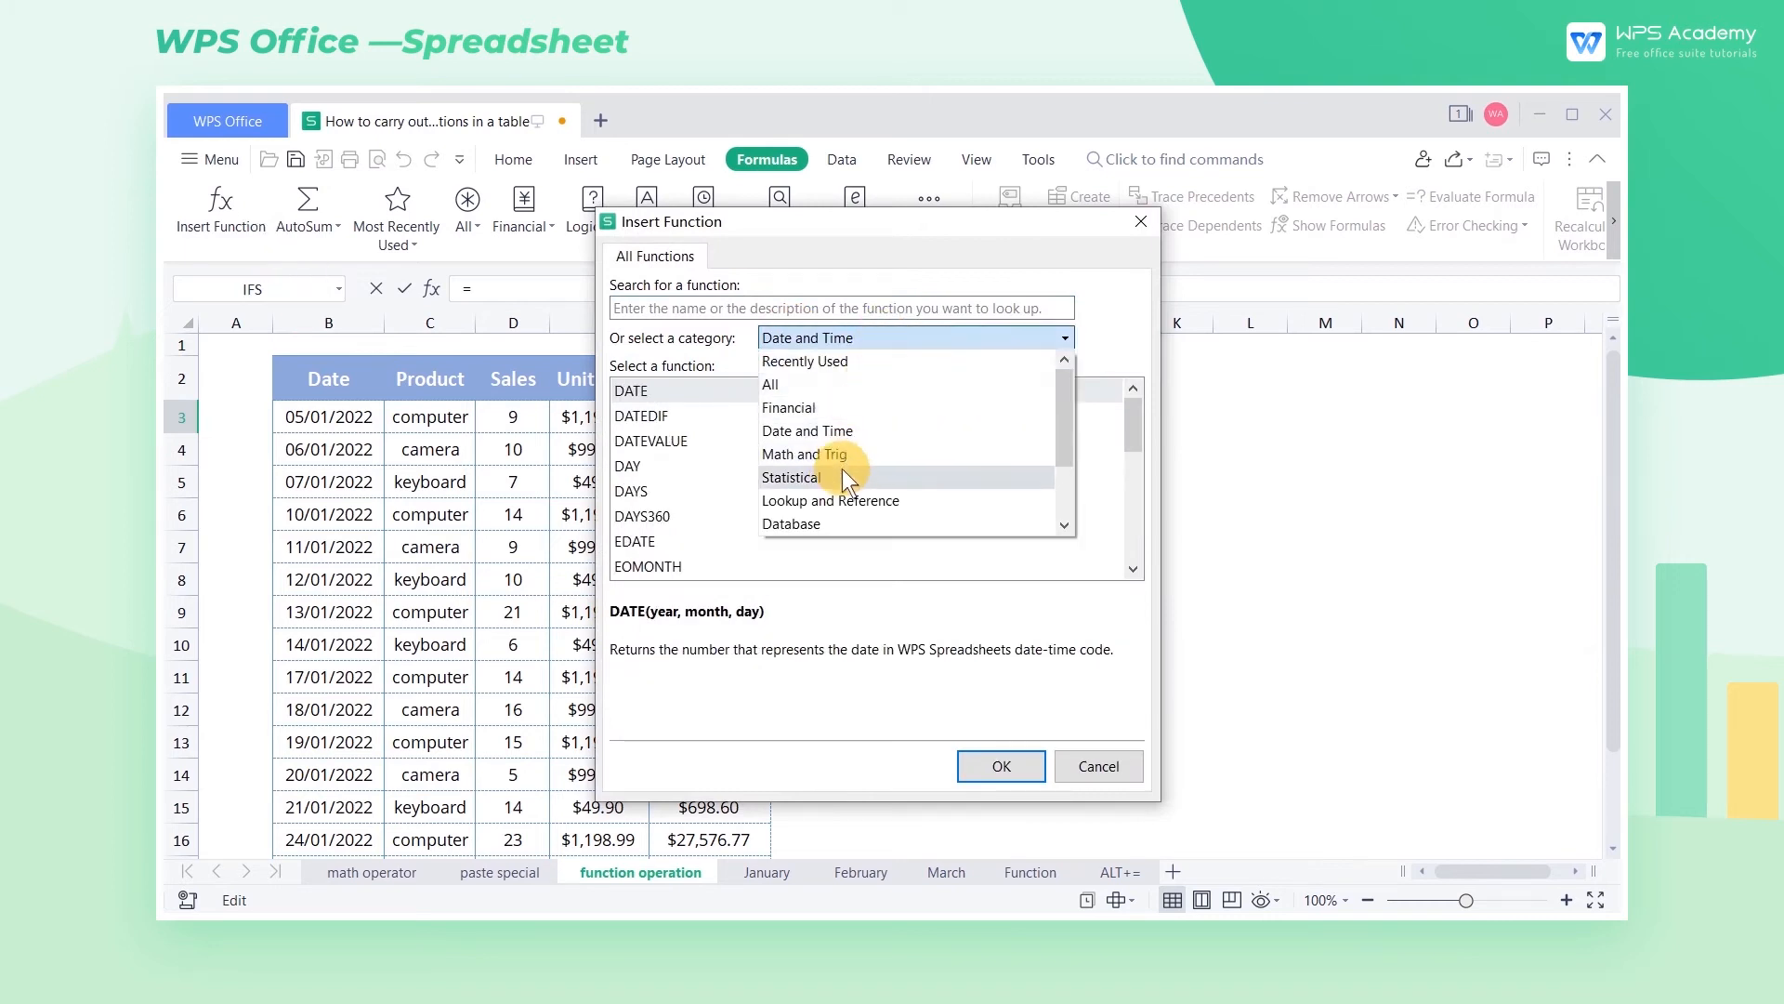
{"action": "left_click", "coordinate": [842, 473]}
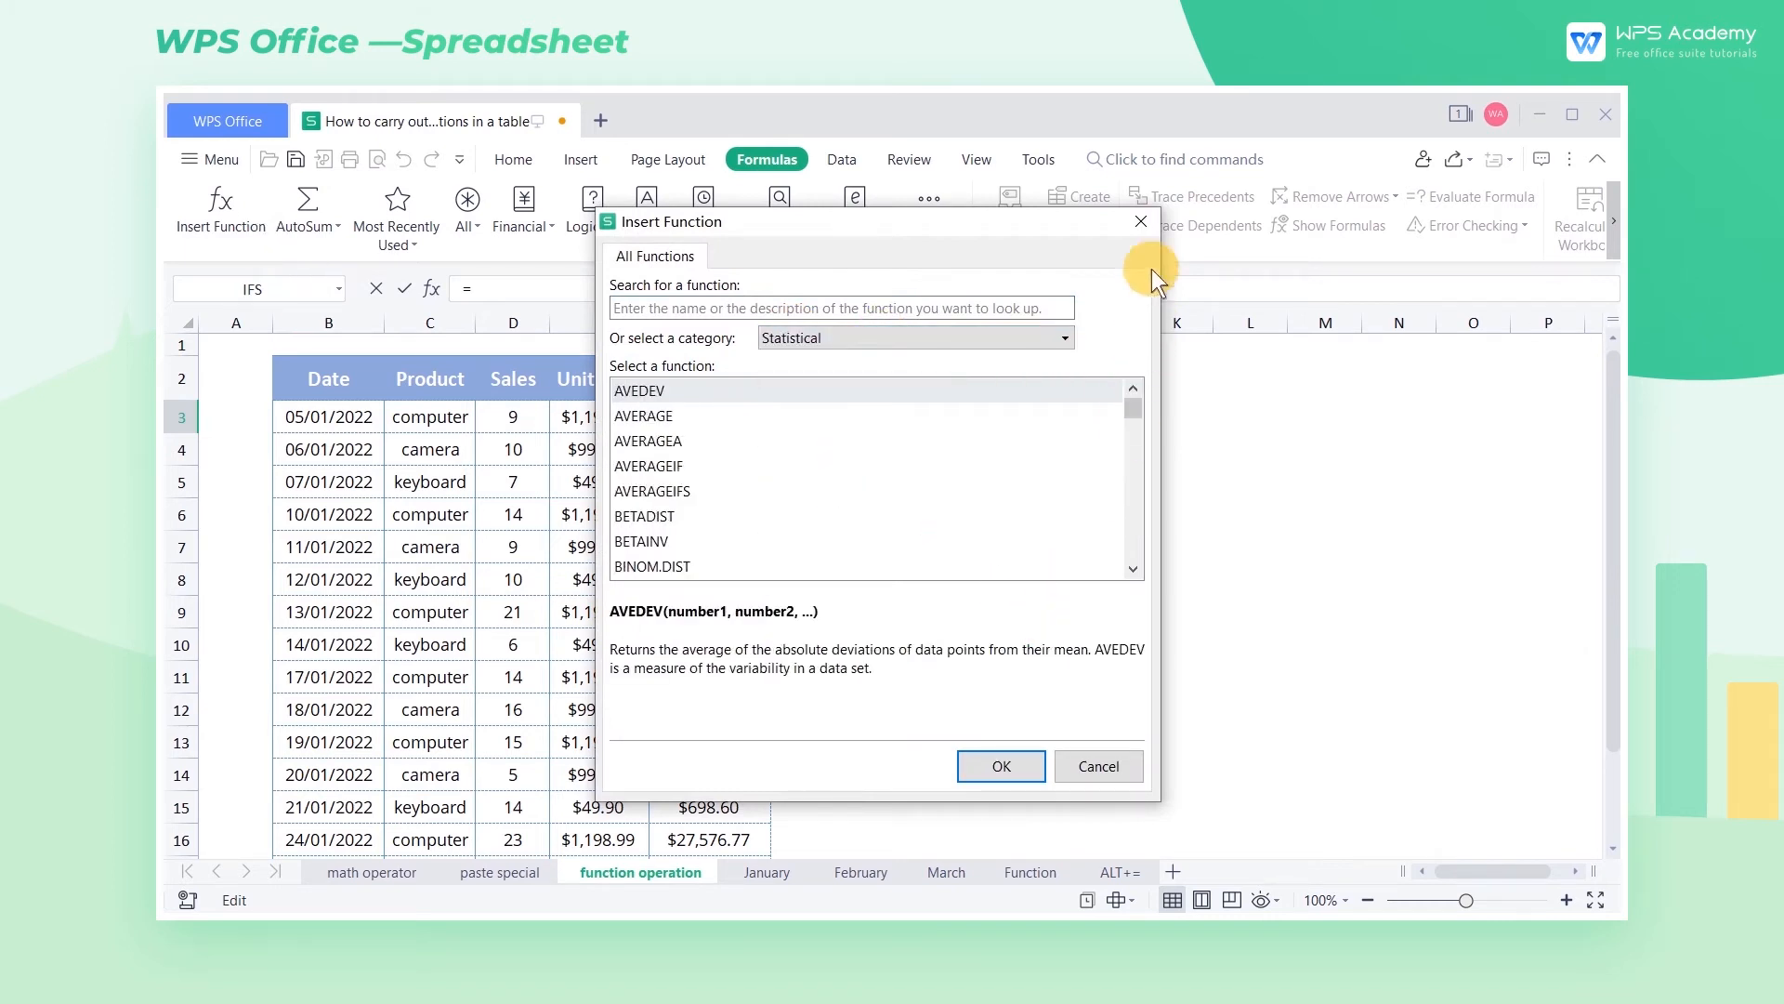
{"action": "left_click", "coordinate": [1142, 222]}
{"action": "left_click", "coordinate": [425, 291]}
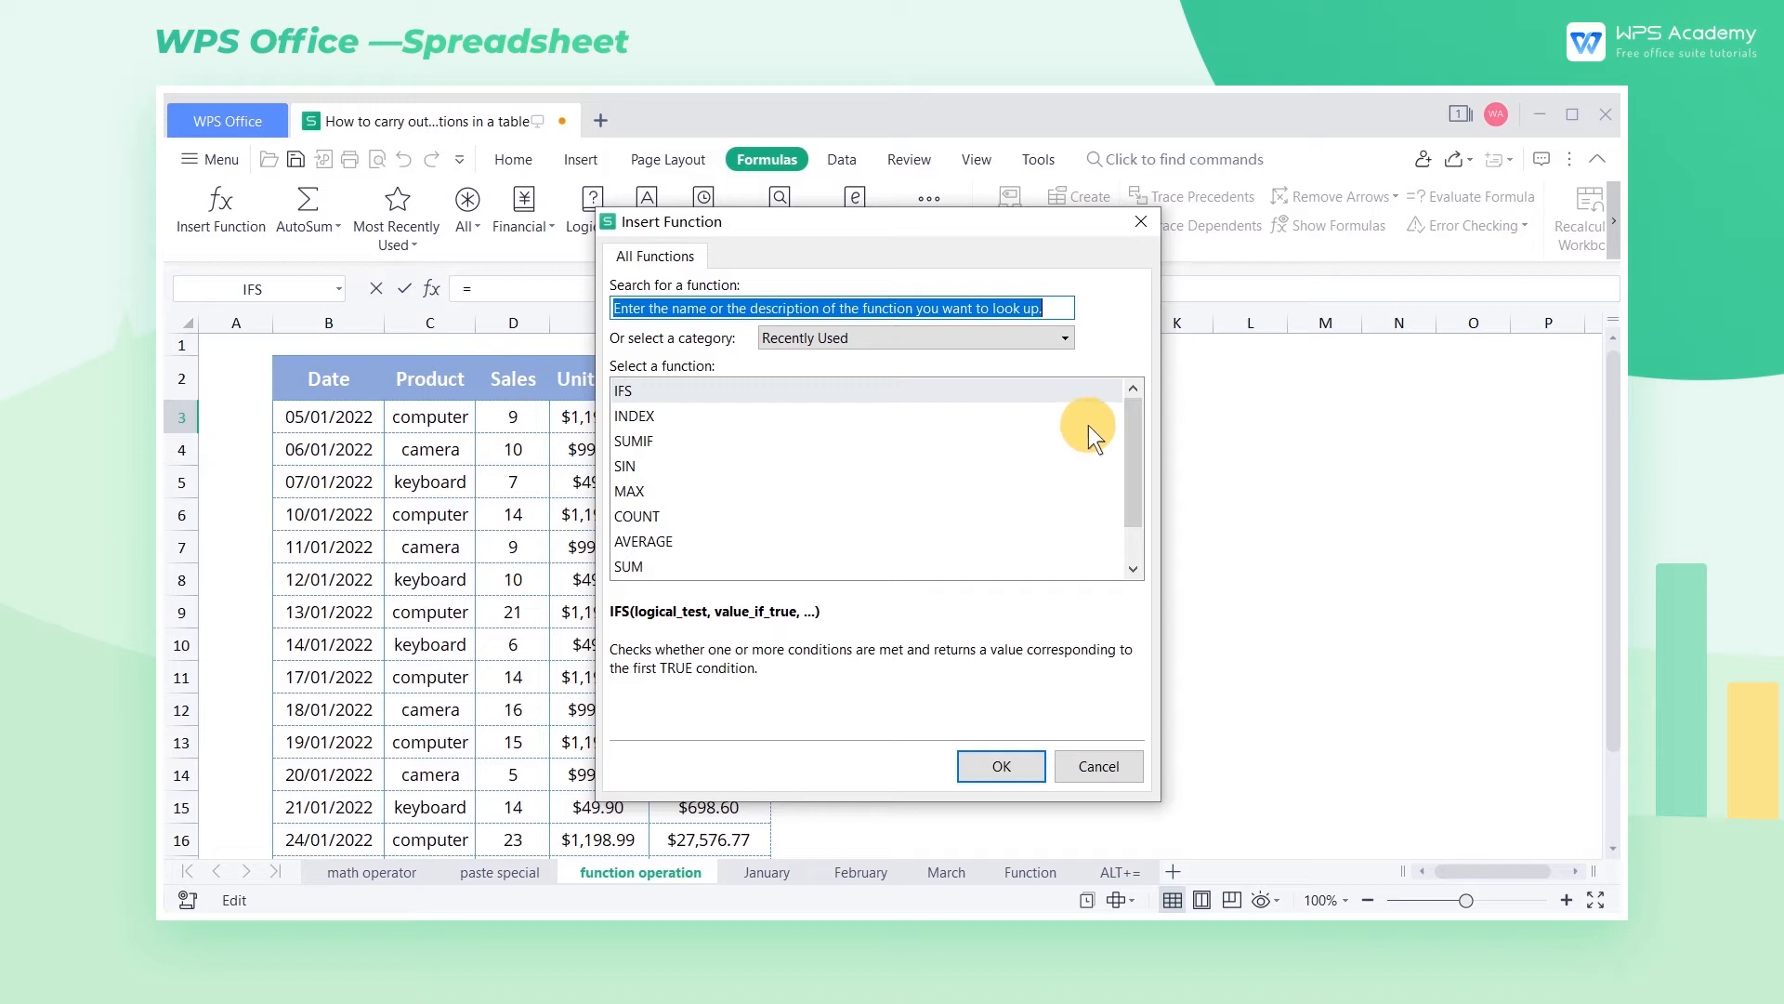
{"action": "left_click", "coordinate": [1149, 224]}
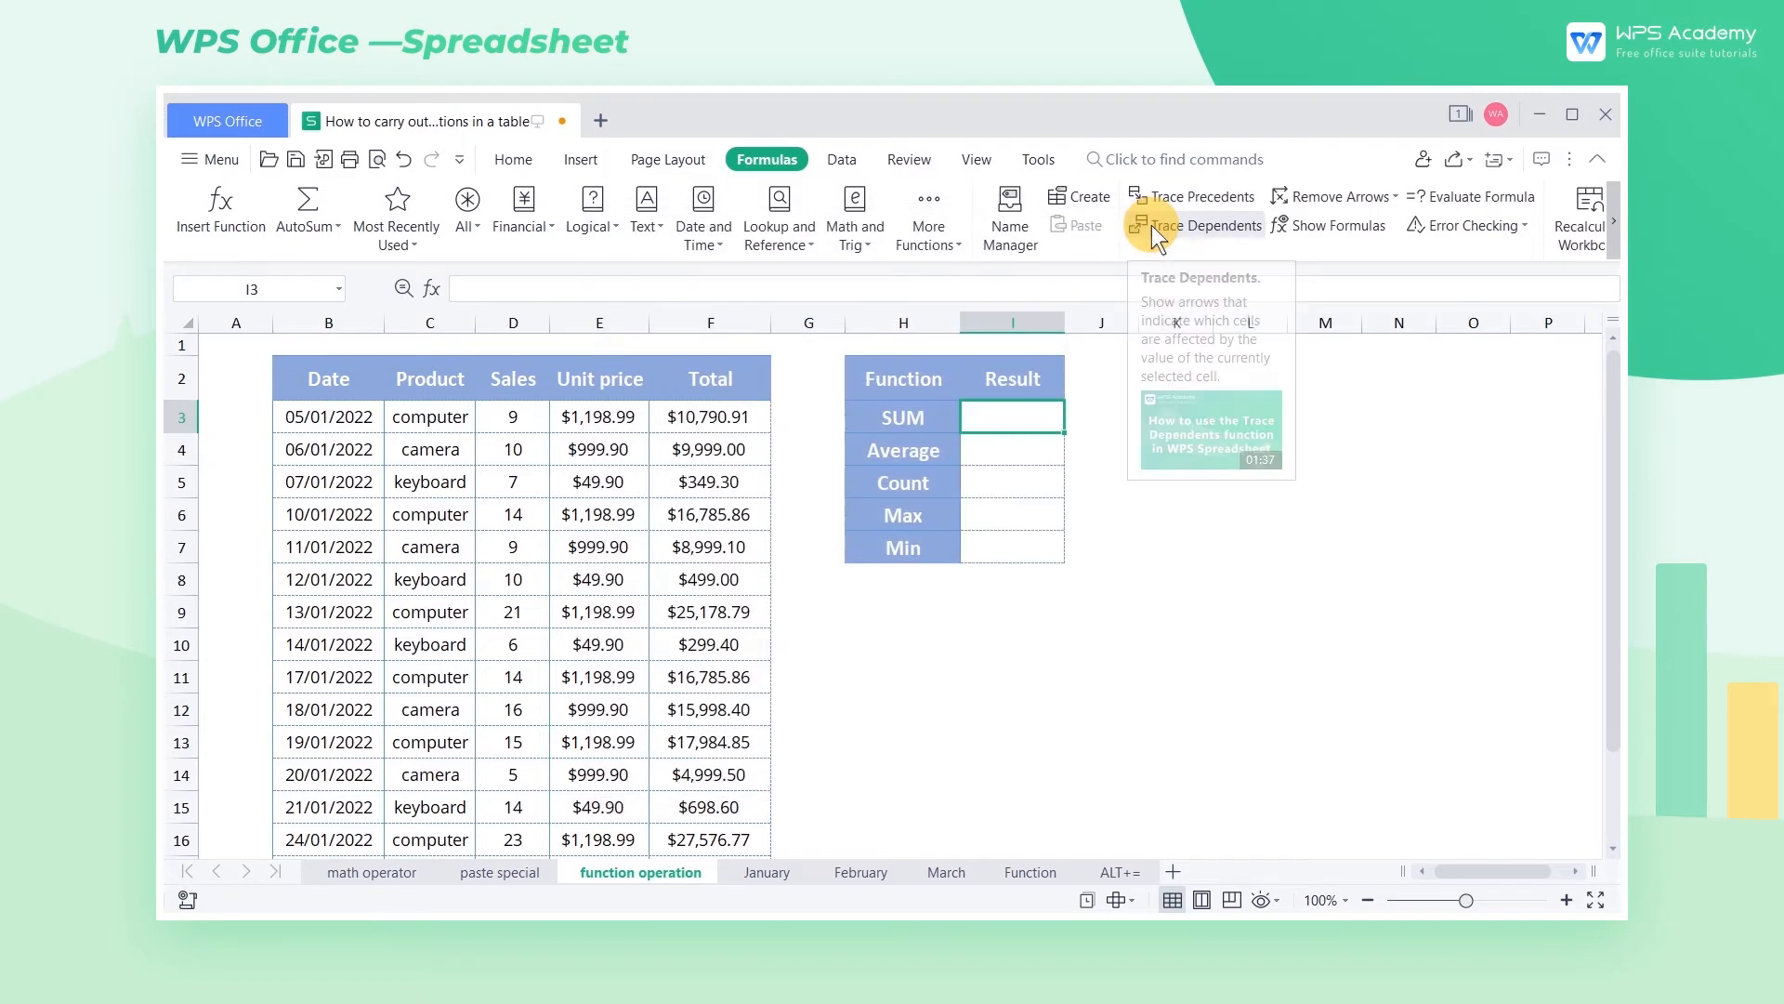
{"action": "left_click", "coordinate": [321, 227]}
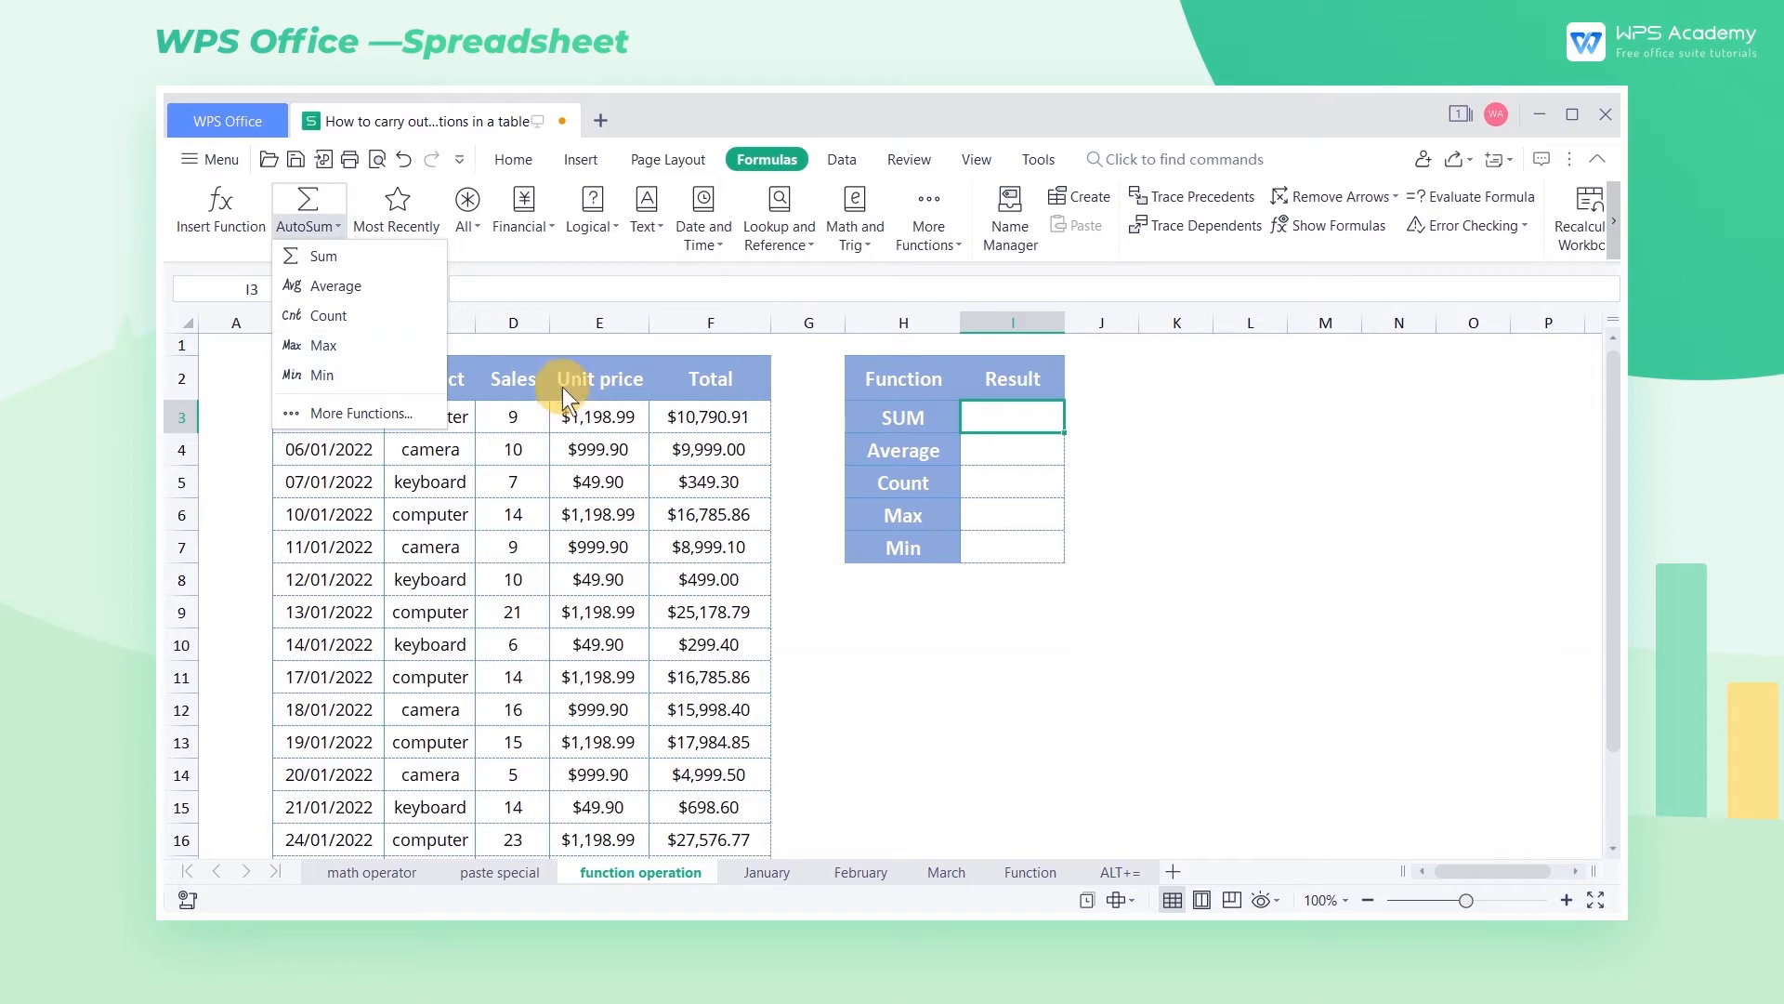
{"action": "left_click", "coordinate": [983, 408]}
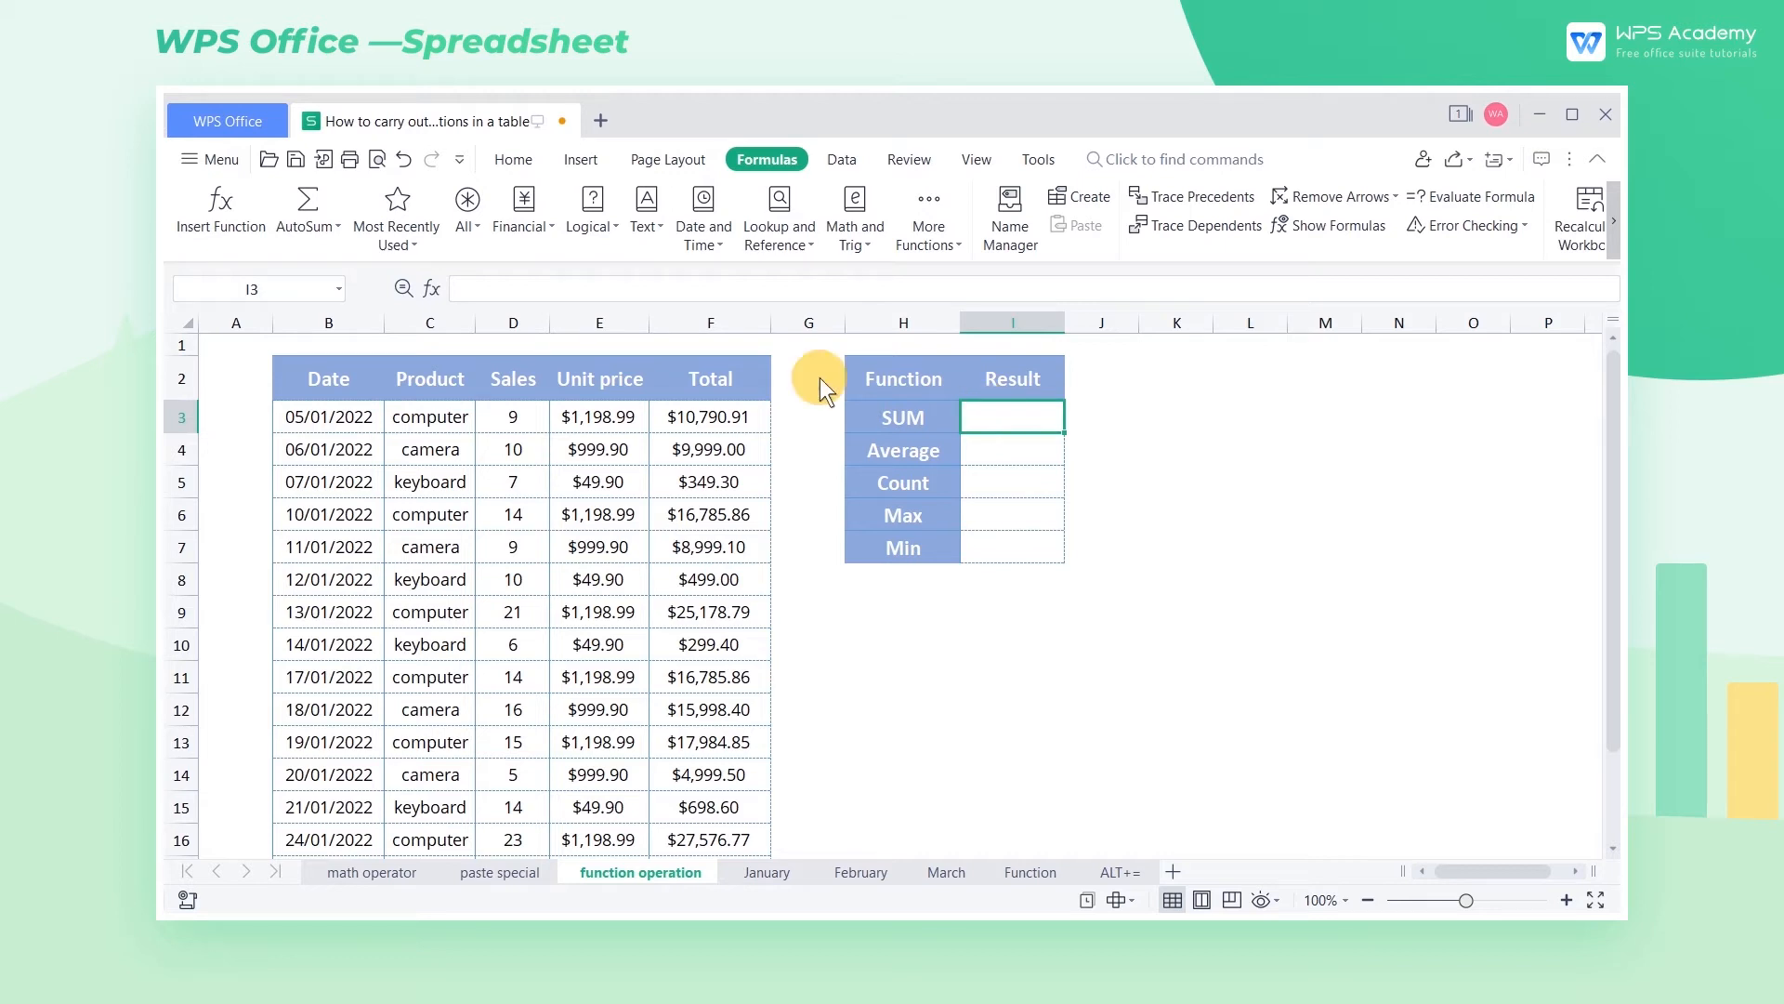
{"action": "left_click", "coordinate": [735, 322]}
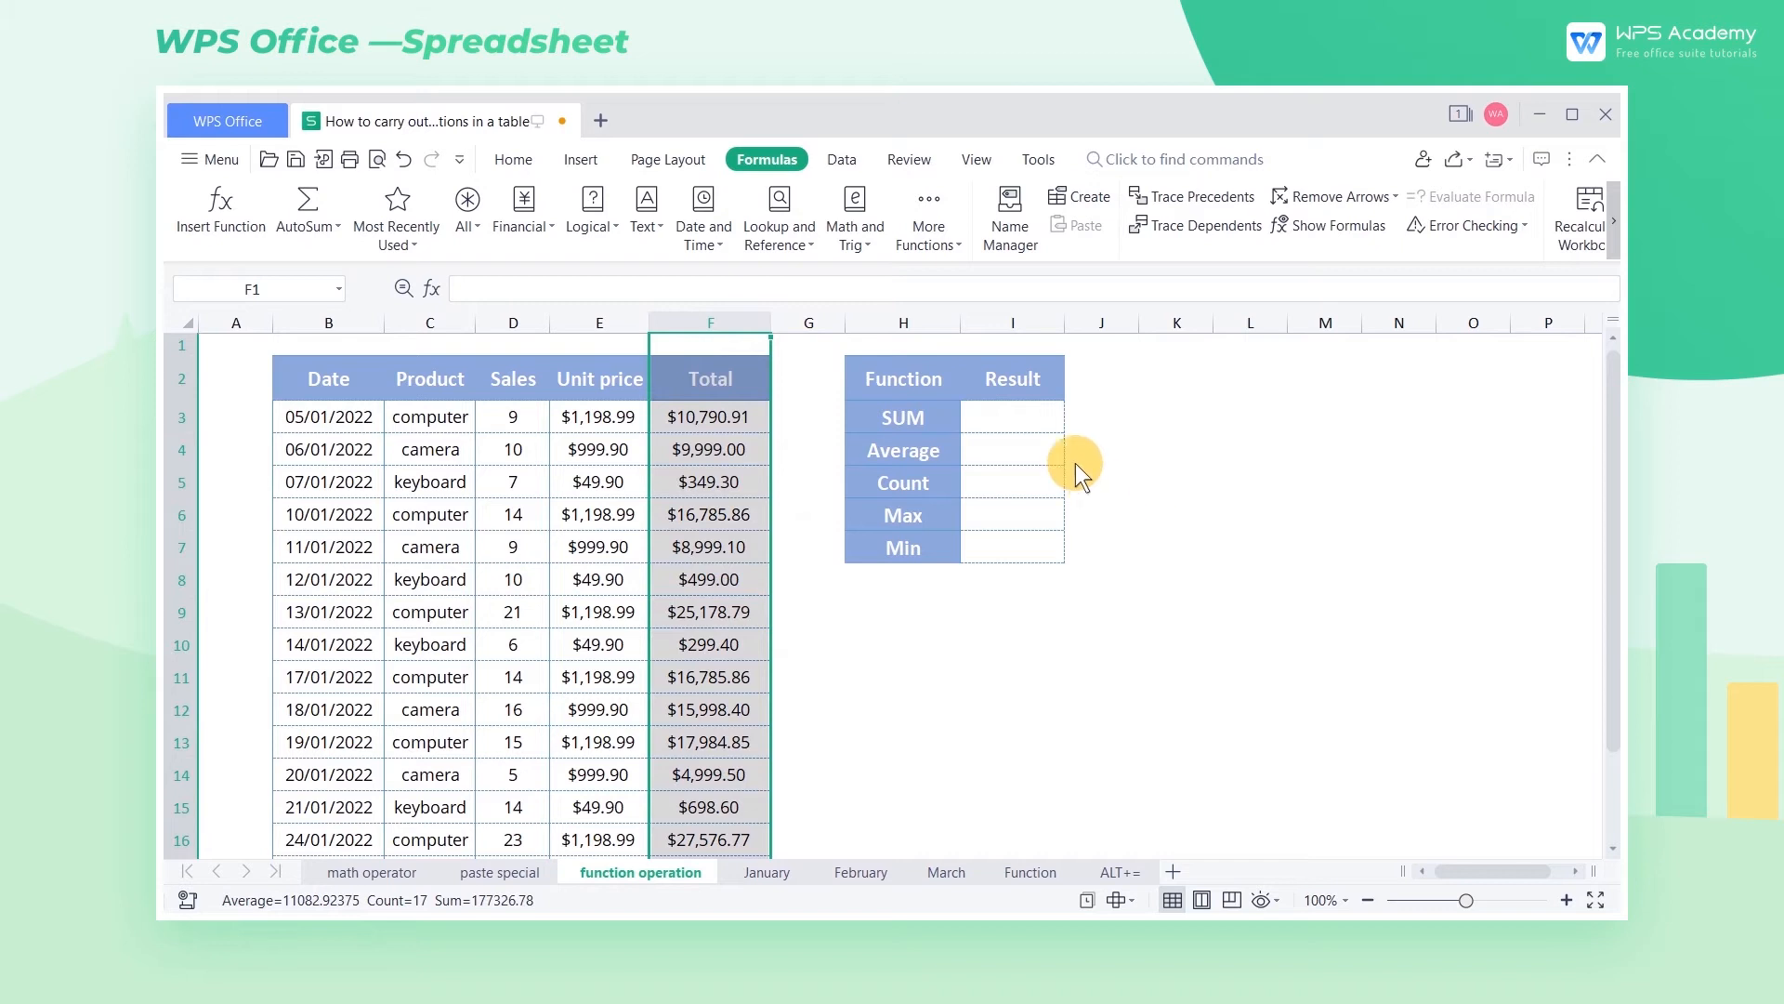
- Calculate the sum of the Total column range F3:F18 in cell I3 with AutoSum's Sum function
{"action": "left_click", "coordinate": [1045, 419]}
{"action": "left_click", "coordinate": [335, 233]}
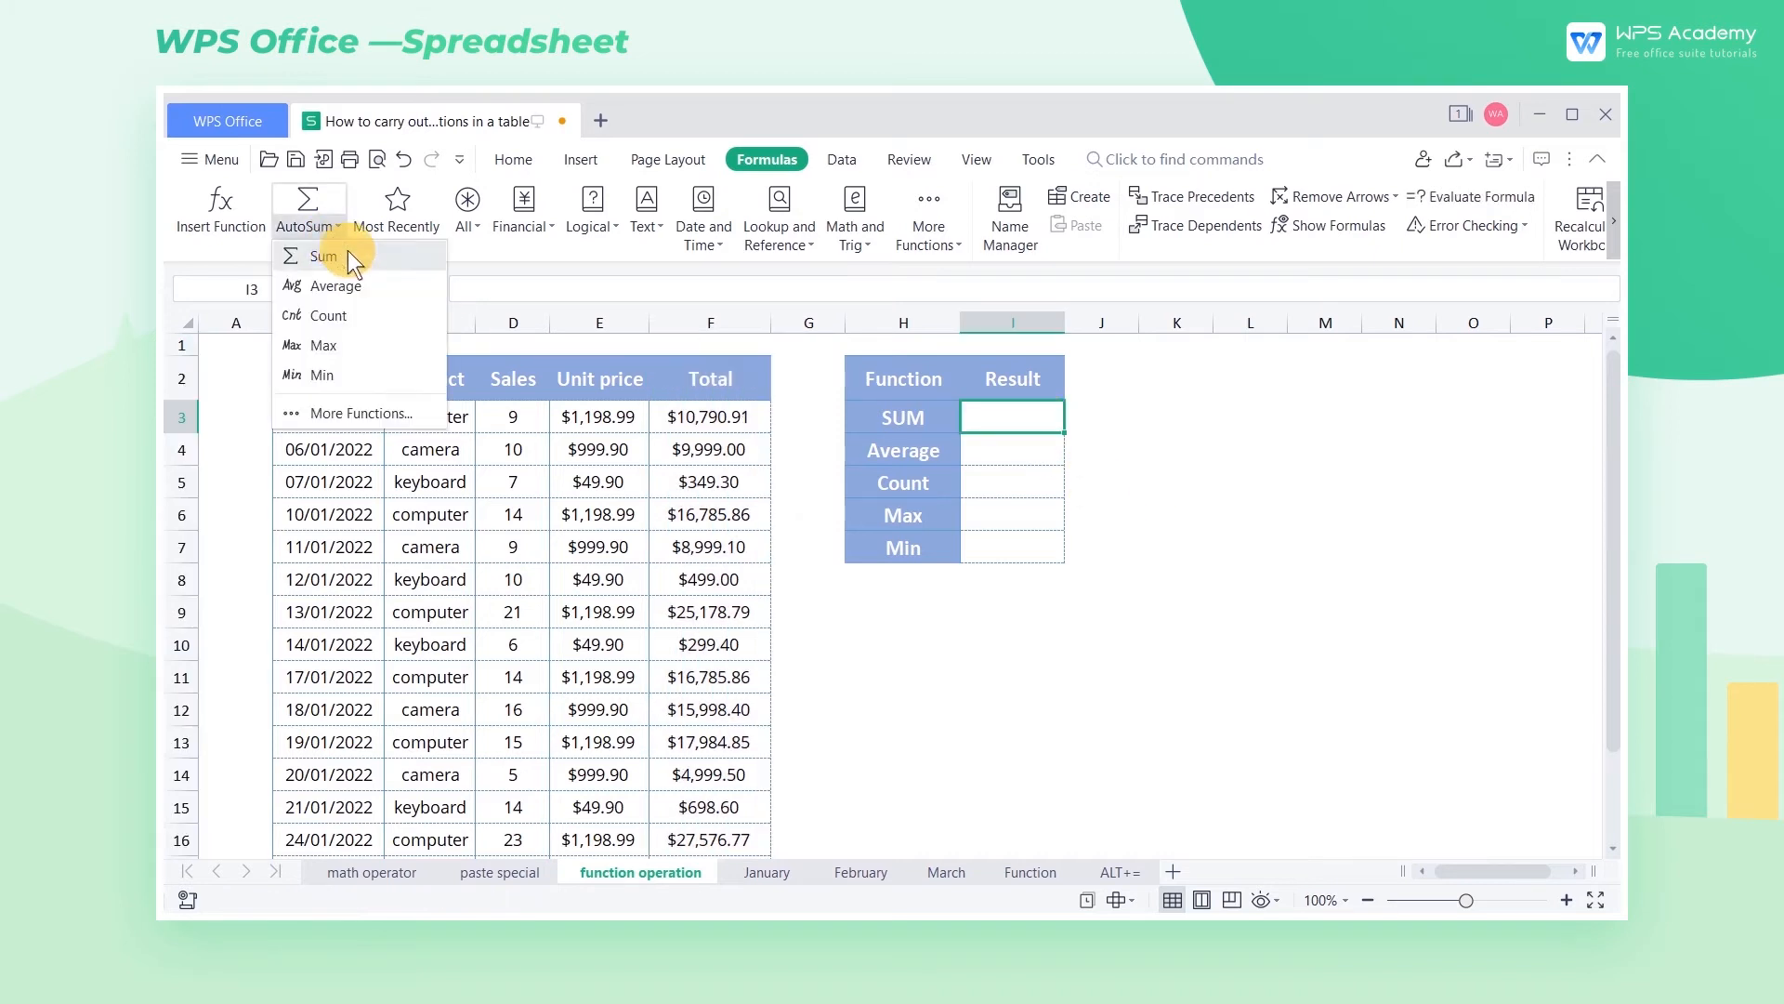
{"action": "left_click", "coordinate": [348, 250]}
{"action": "left_click", "coordinate": [756, 415]}
{"action": "left_click_drag", "start_coordinate": [756, 414], "coordinate": [738, 782]}
{"action": "scroll", "coordinate": [1240, 676], "scroll_direction": "up", "scroll_amount": 2}
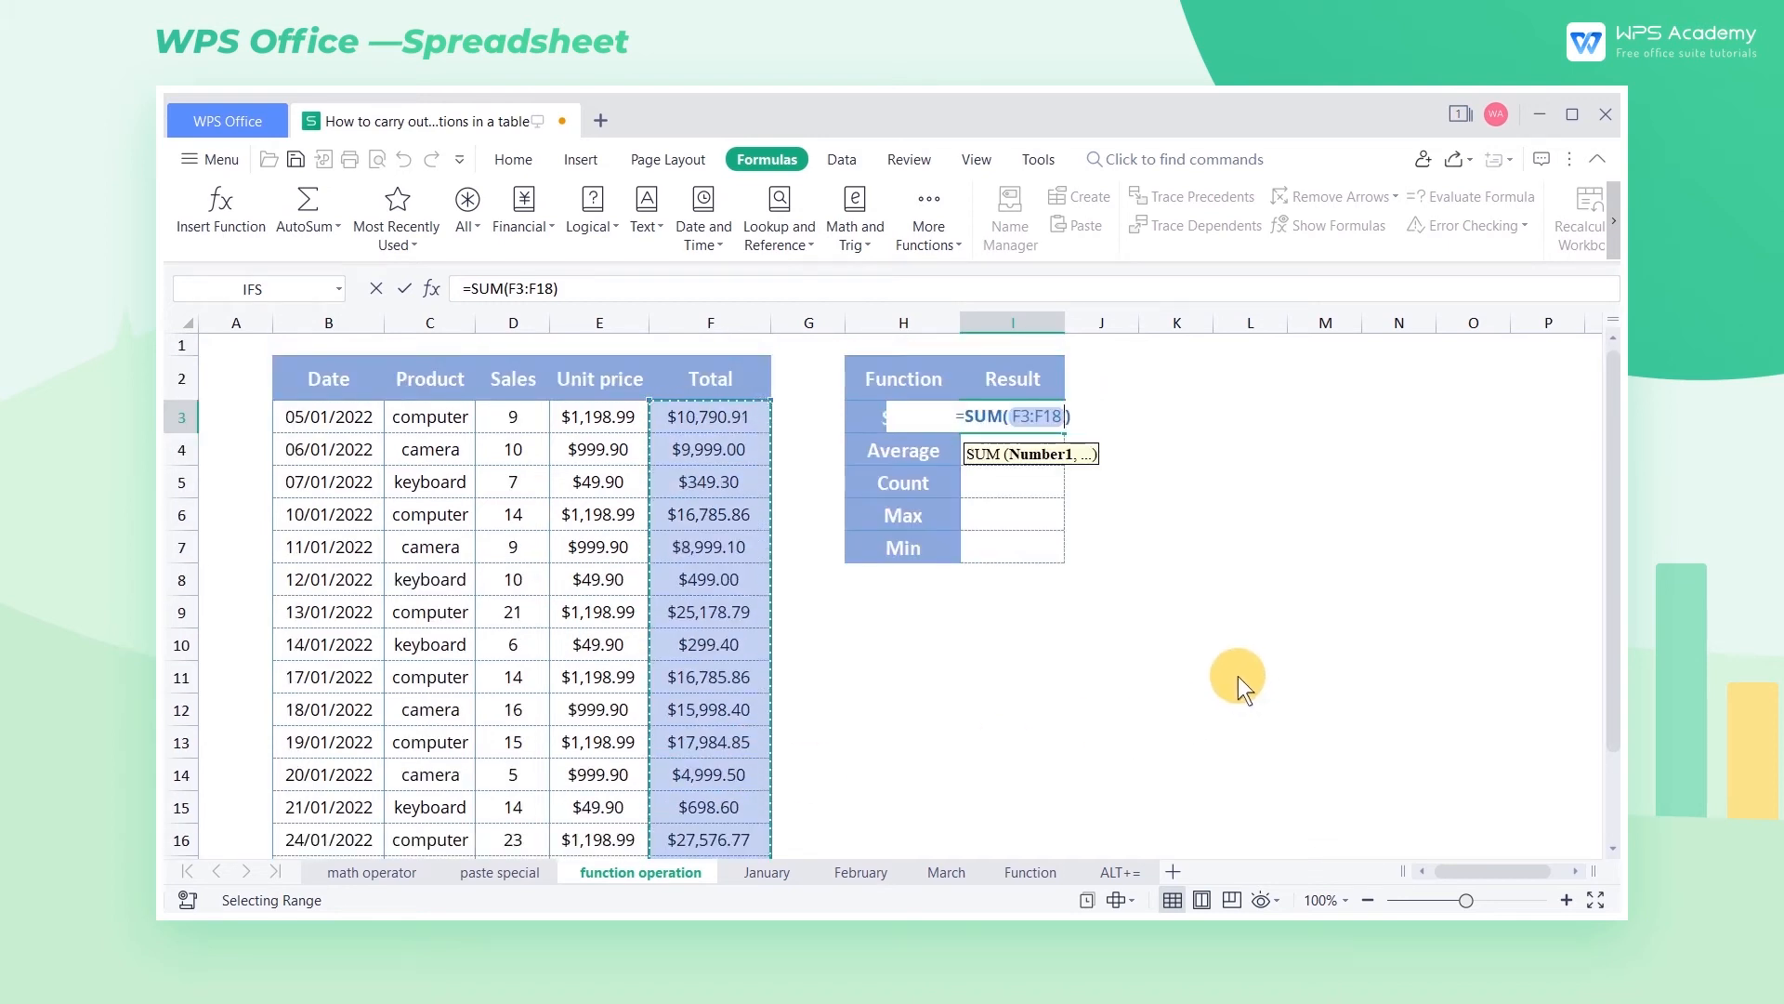
{"action": "key", "text": "Return"}
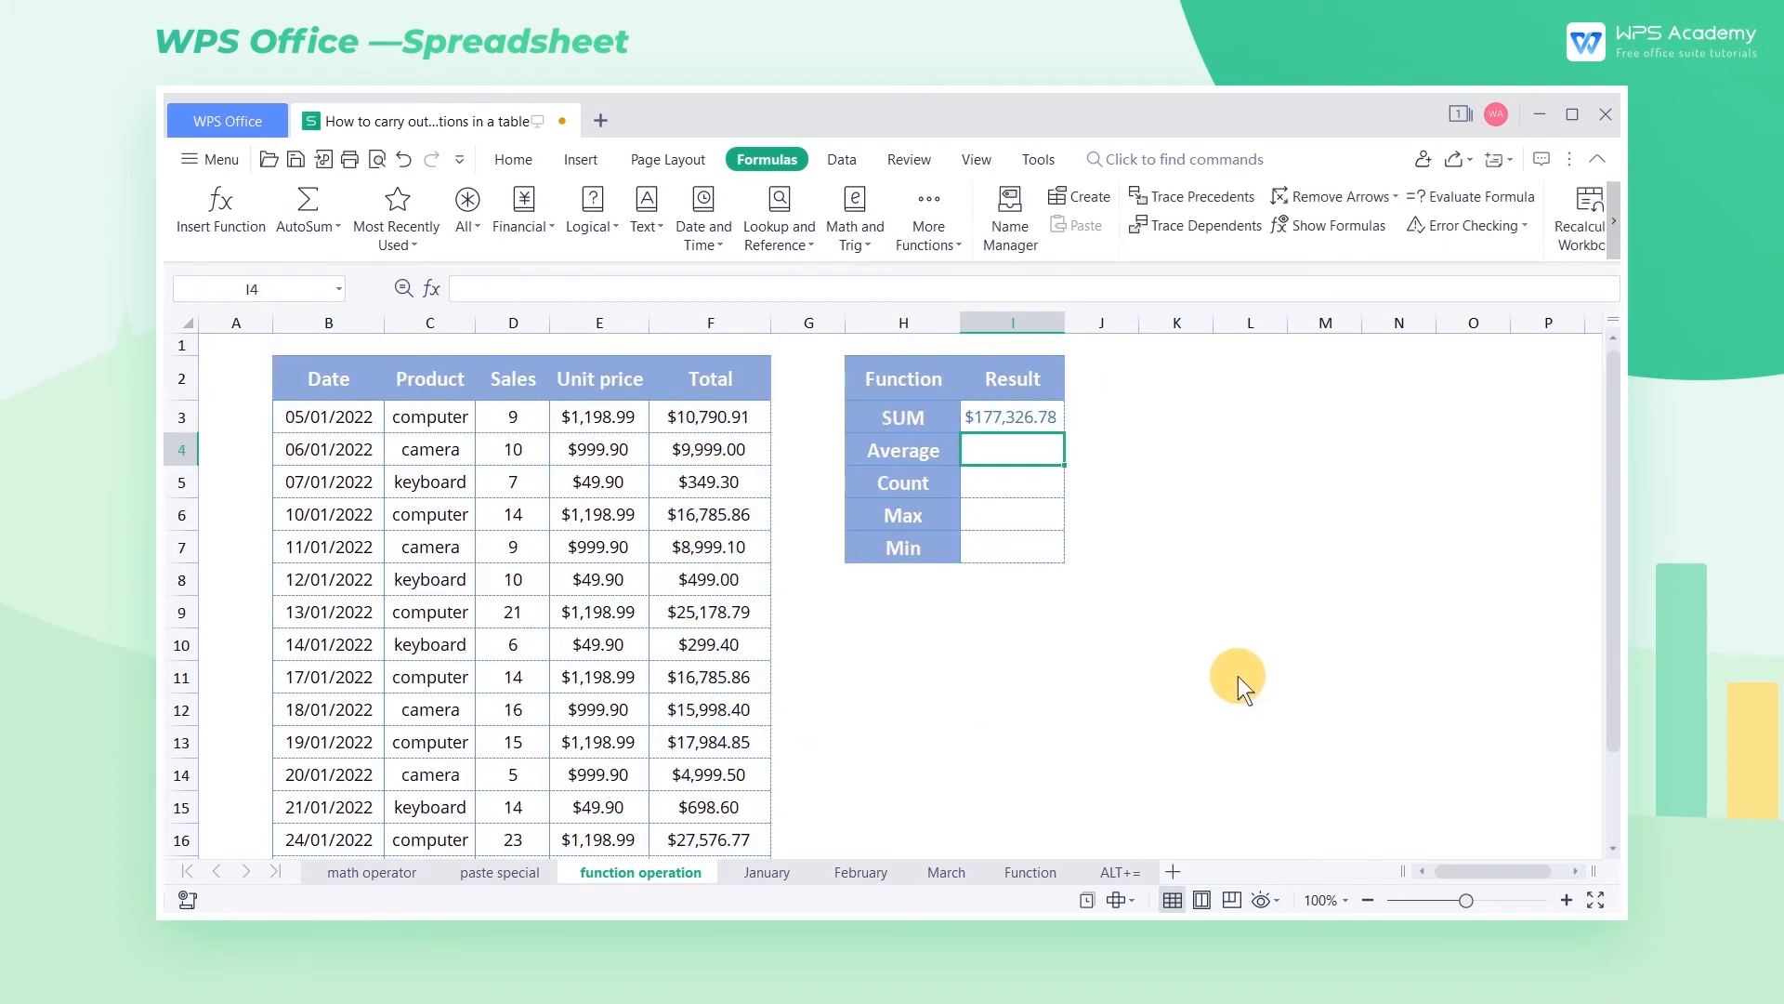
- Clear cell I3 and sum only the computer totals there, as the comma-separated formula =SUM(F3,F6,F9,F11,F13,F16)
{"action": "left_click", "coordinate": [1057, 426]}
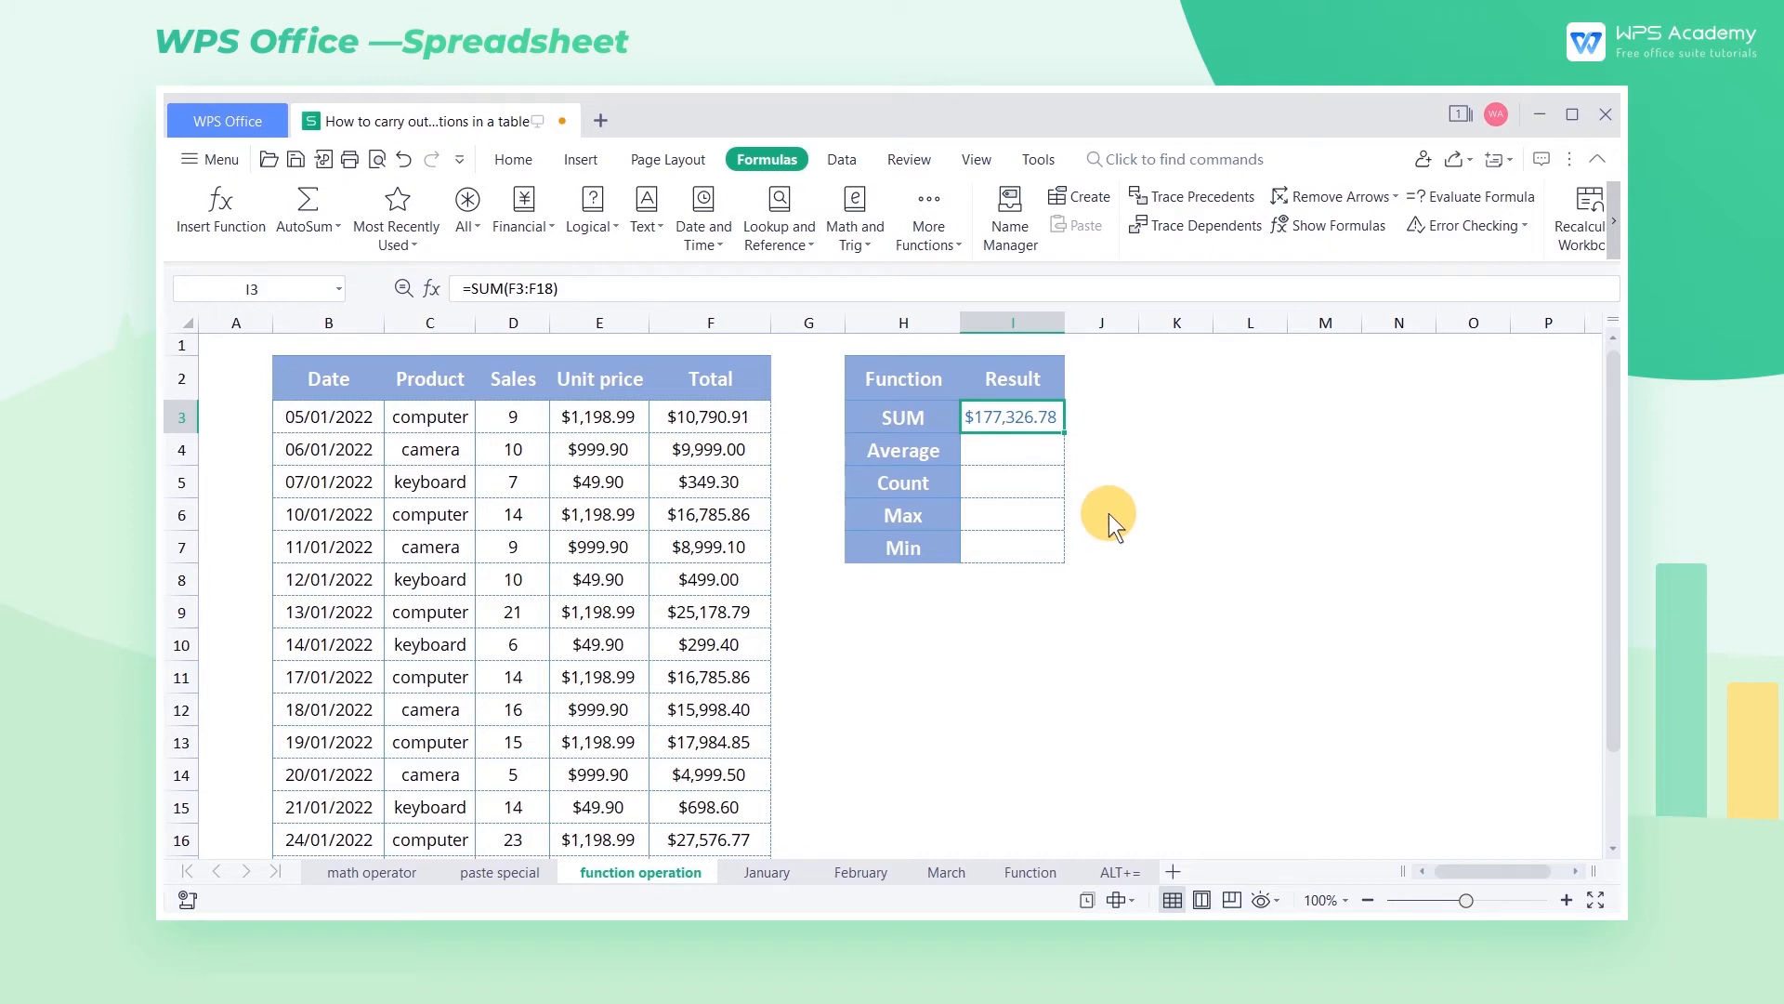
{"action": "key", "text": "Delete"}
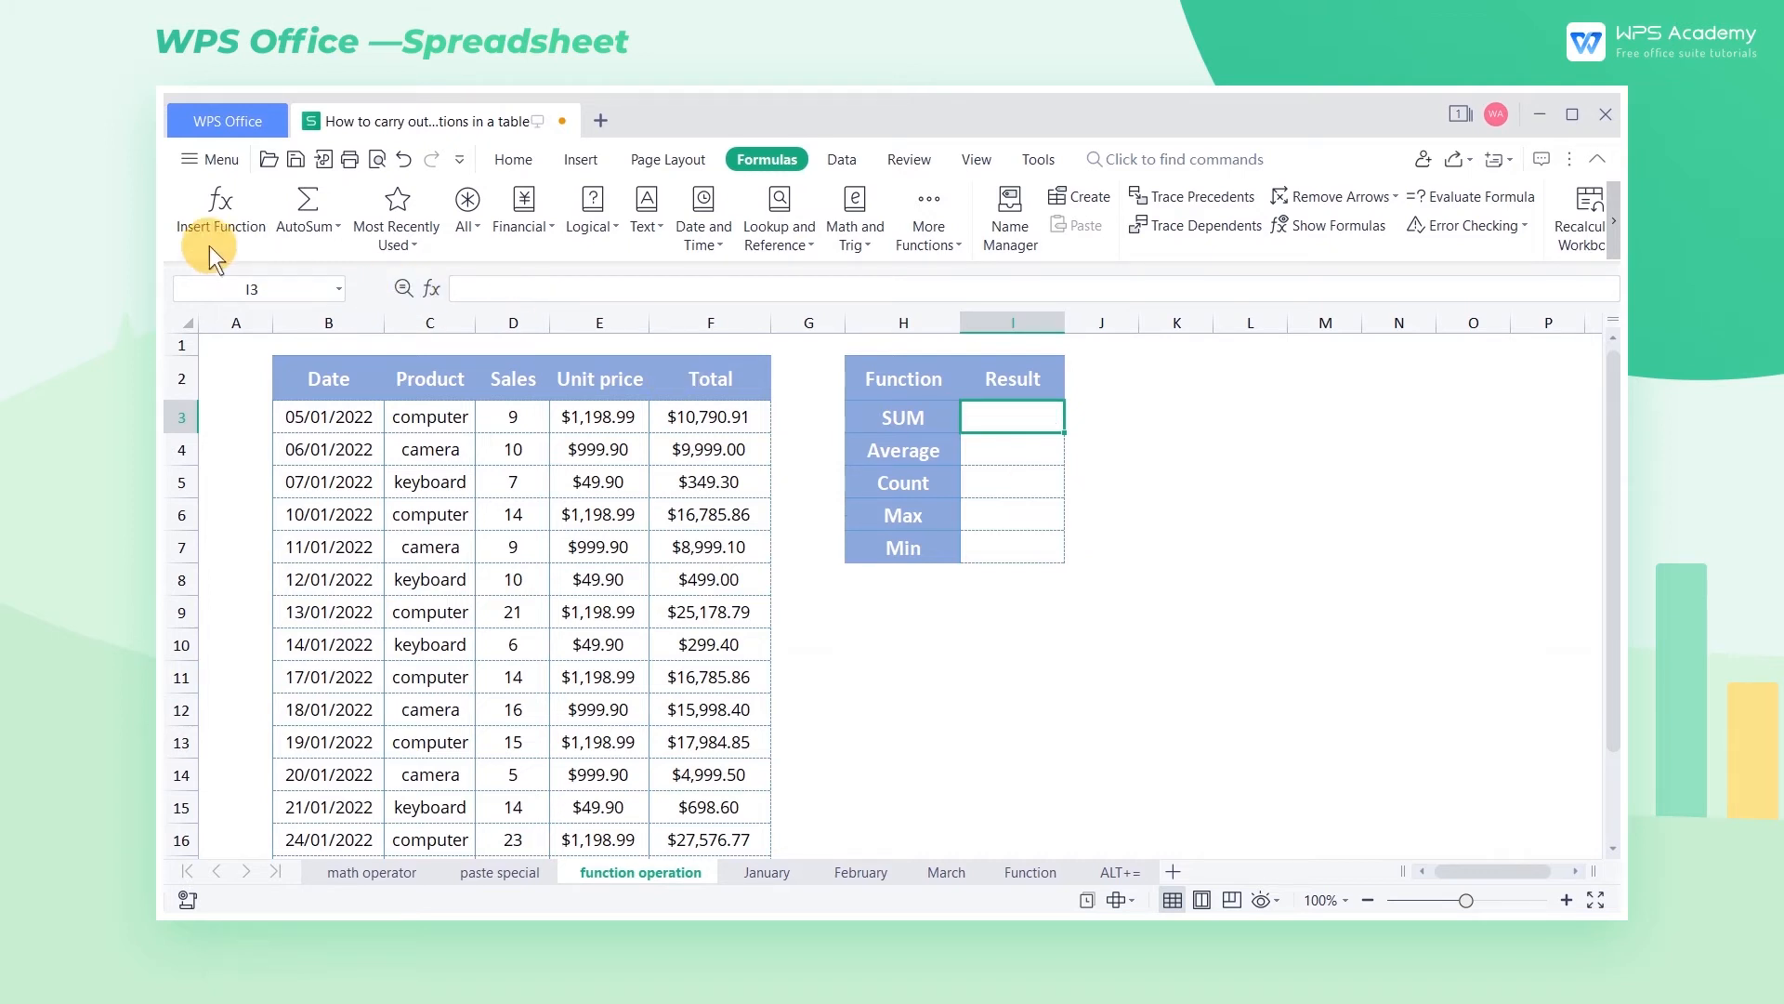
{"action": "left_click", "coordinate": [328, 221]}
{"action": "left_click", "coordinate": [372, 255]}
{"action": "left_click", "coordinate": [718, 414]}
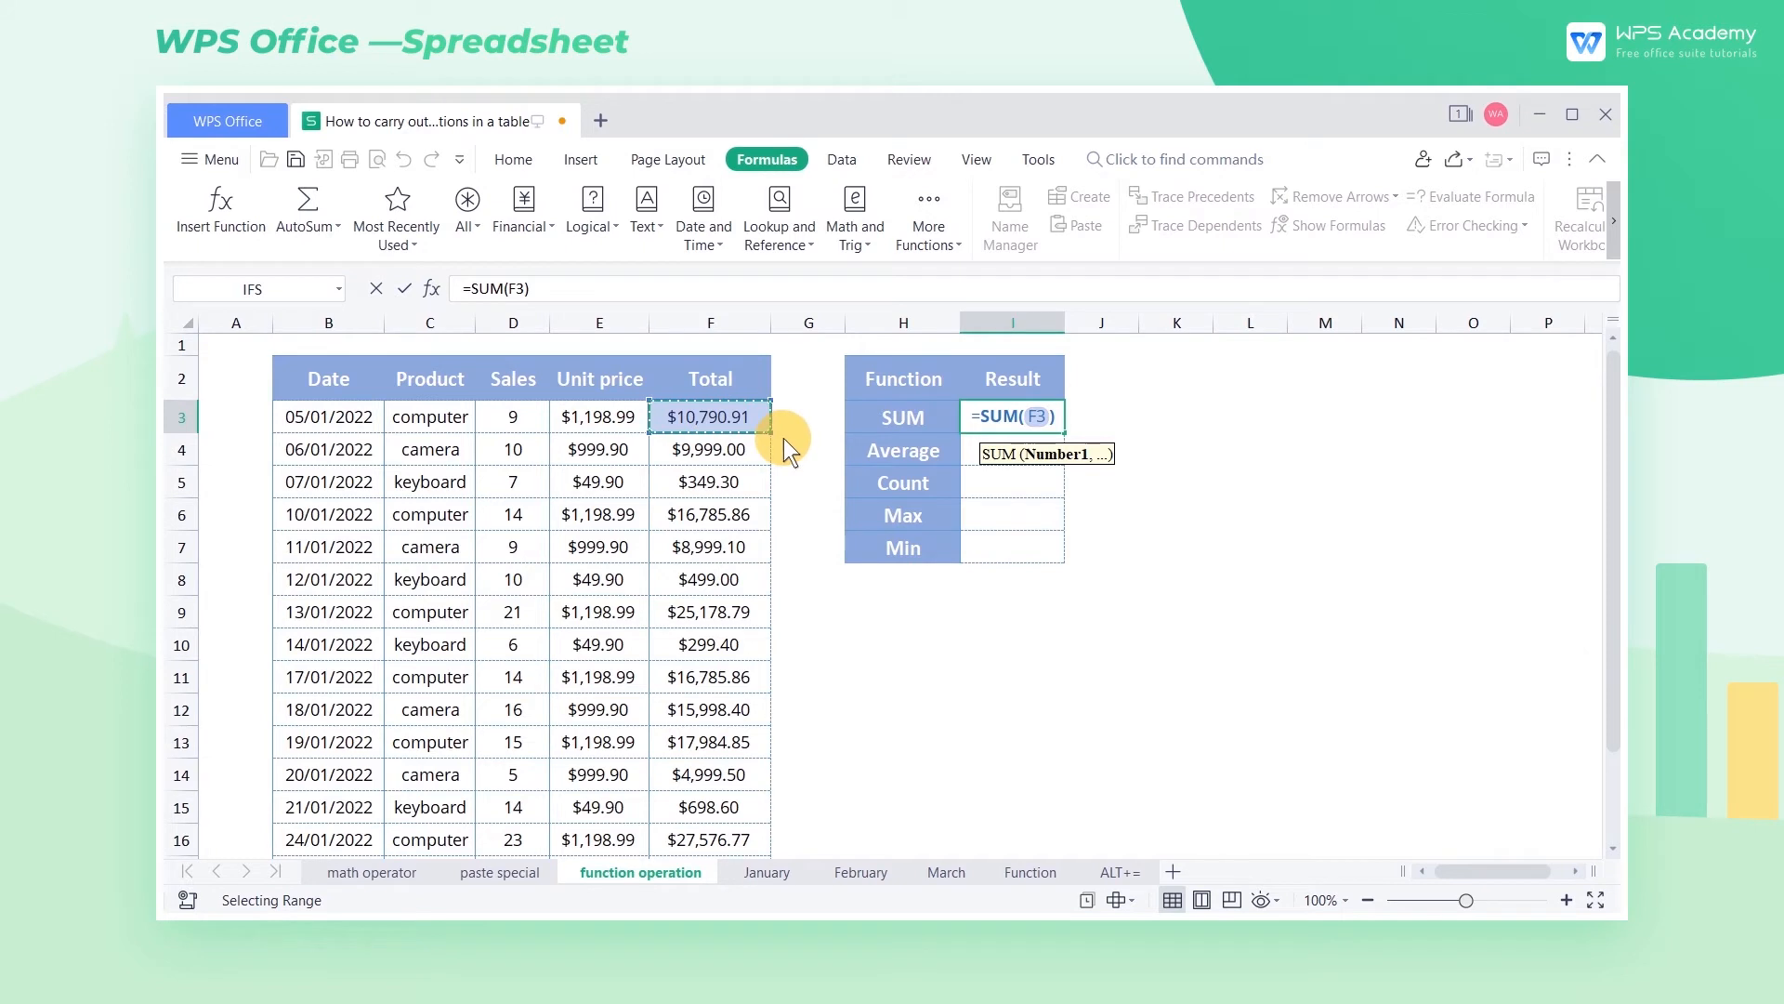
{"action": "type", "text": ","}
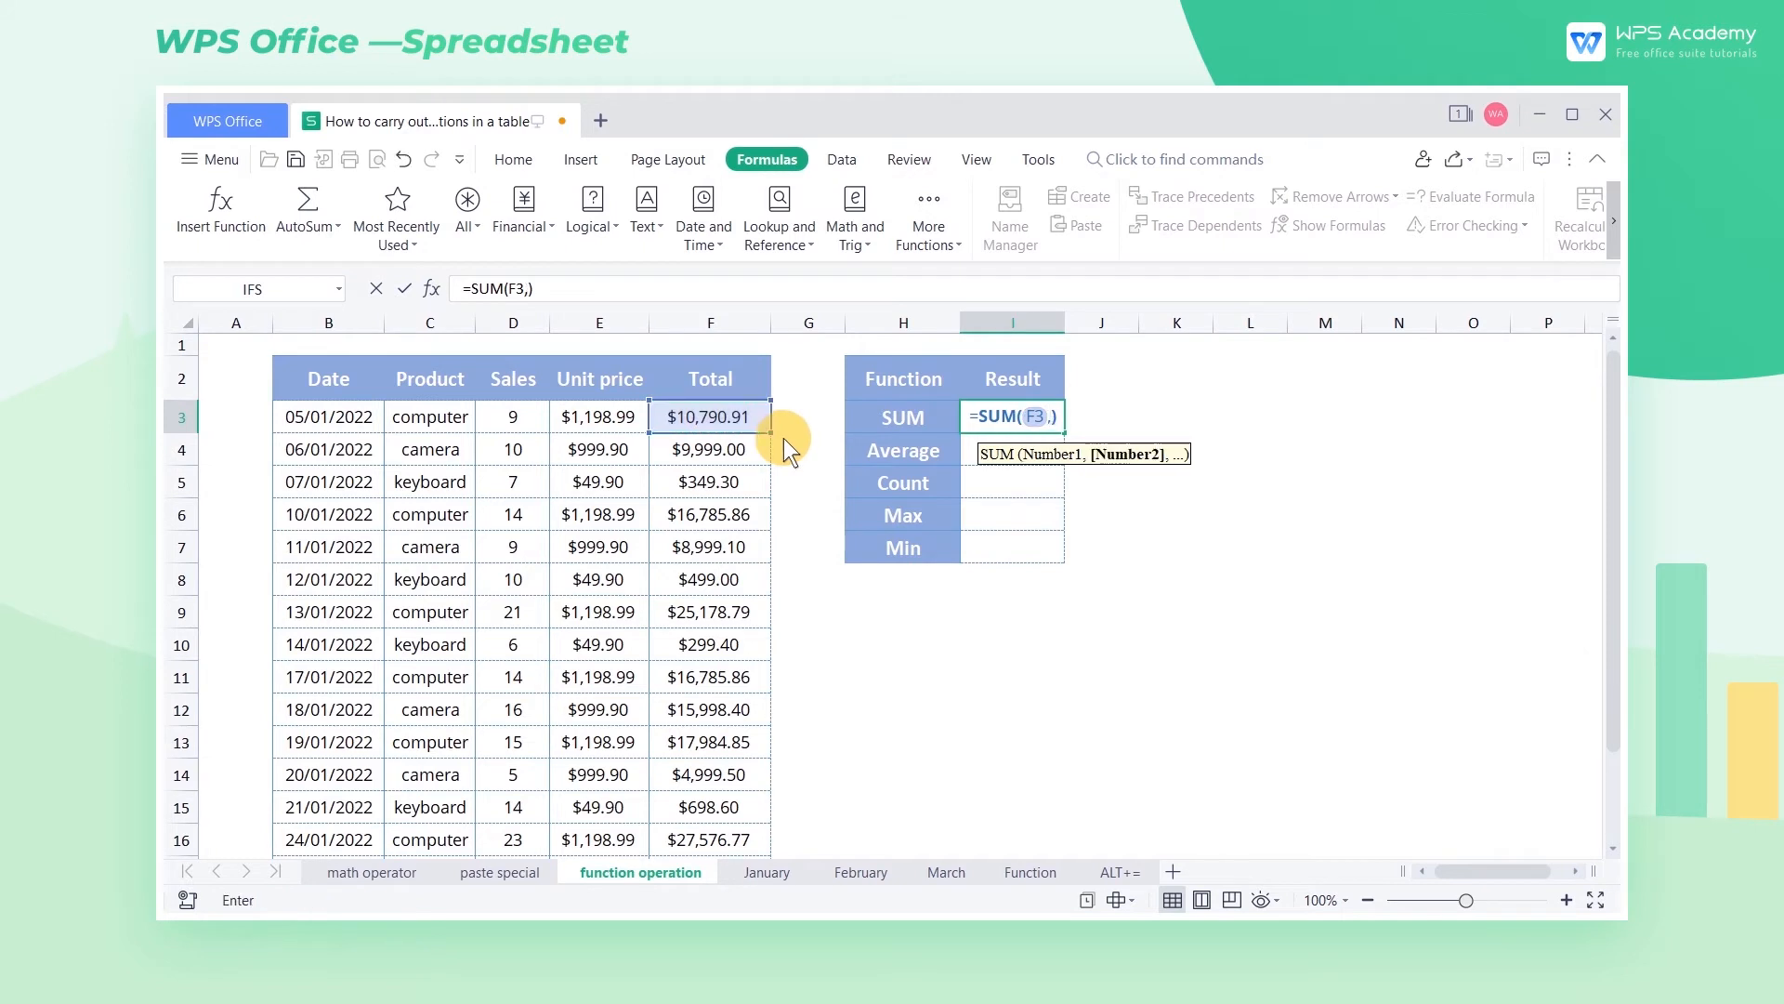
{"action": "left_click", "coordinate": [727, 520]}
{"action": "type", "text": ","}
{"action": "left_click", "coordinate": [724, 610]}
{"action": "type", "text": ","}
{"action": "left_click", "coordinate": [730, 676]}
{"action": "type", "text": ","}
{"action": "left_click", "coordinate": [739, 741]}
{"action": "type", "text": ","}
{"action": "left_click", "coordinate": [743, 840]}
{"action": "key", "text": "Return"}
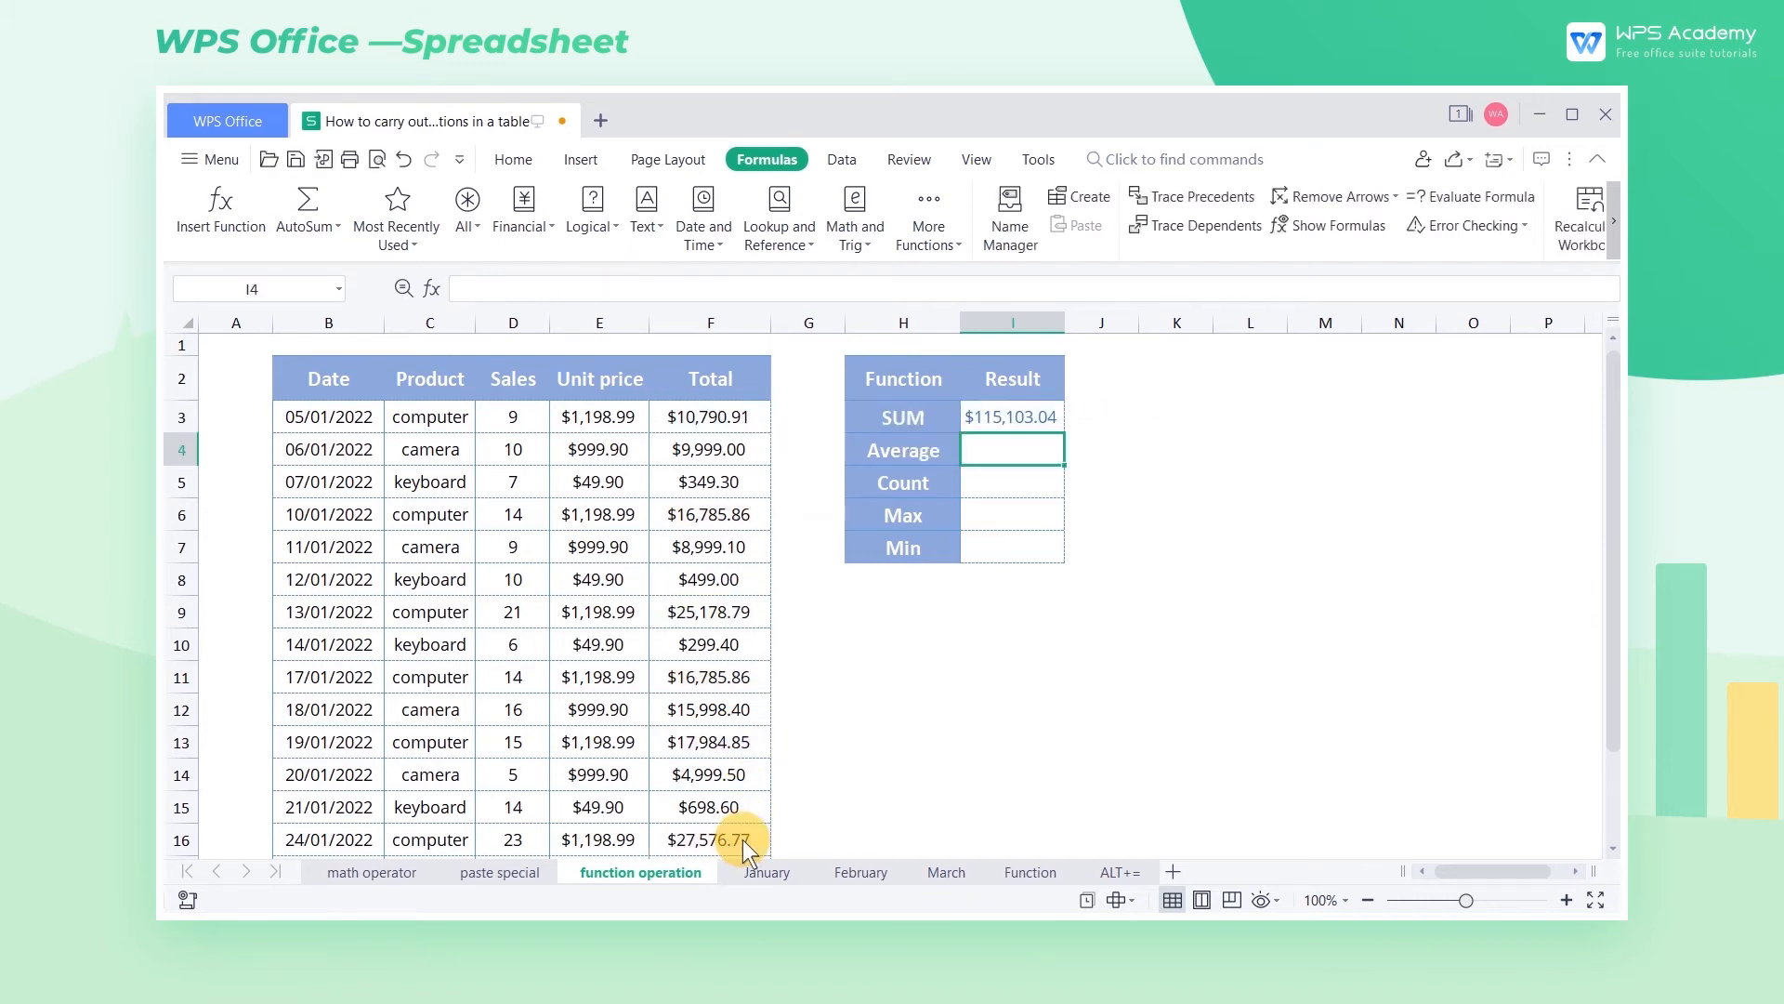
- Clear cell I3 and rebuild its SUM formula by multi-selecting the computer totals F3, F6, F9, F11, F13 and F16
{"action": "left_click", "coordinate": [1010, 423]}
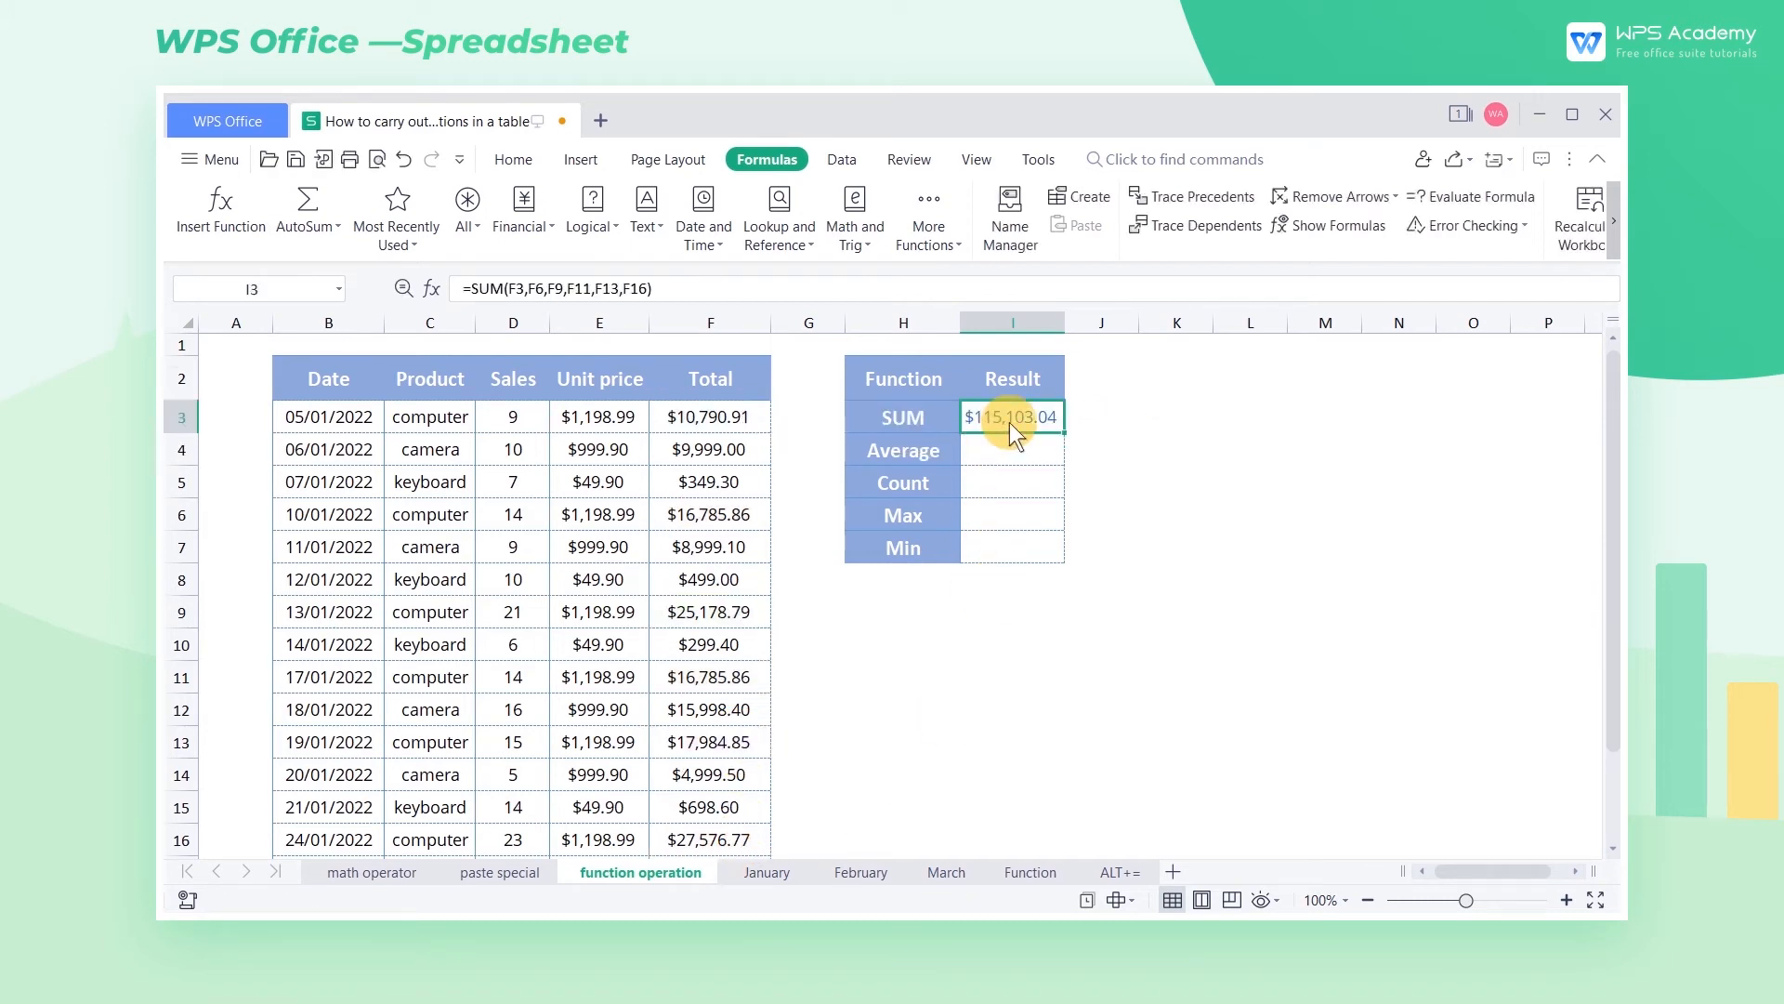
{"action": "key", "text": "Delete"}
{"action": "left_click", "coordinate": [319, 228]}
{"action": "left_click", "coordinate": [324, 256]}
{"action": "left_click", "coordinate": [739, 420]}
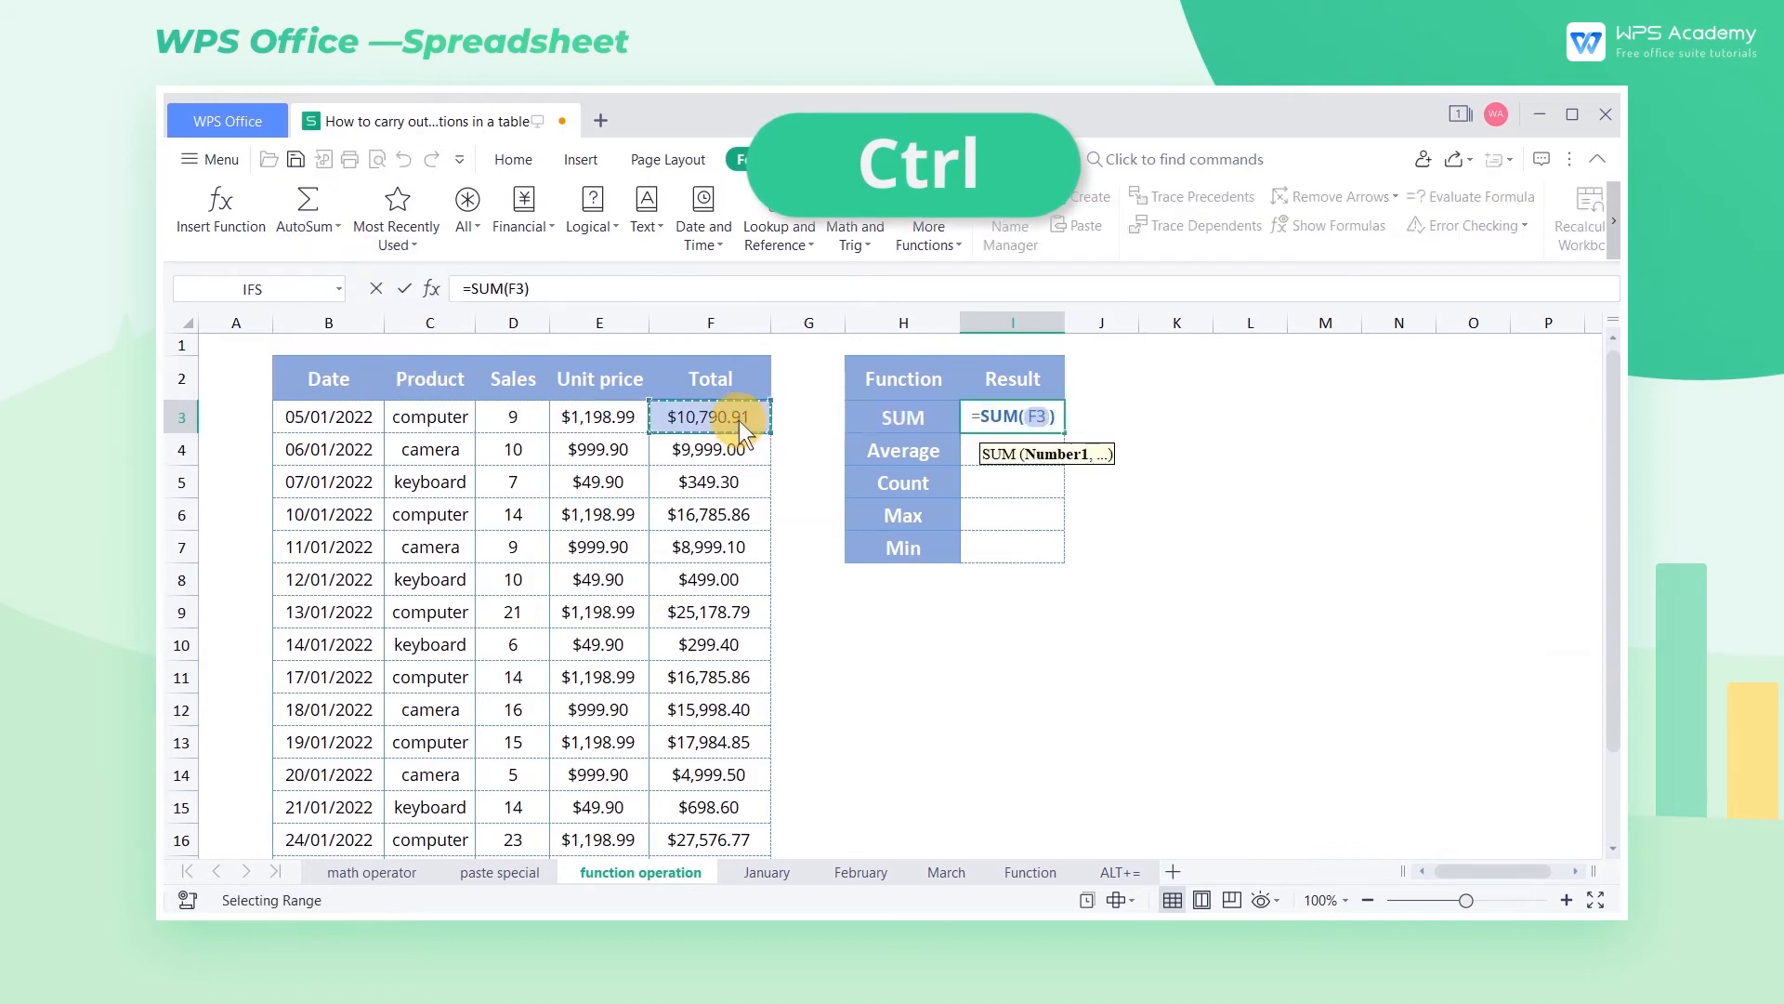
{"action": "left_click", "coordinate": [720, 517], "text": "ctrl"}
{"action": "left_click", "coordinate": [751, 613], "text": "ctrl"}
{"action": "left_click", "coordinate": [750, 676], "text": "ctrl"}
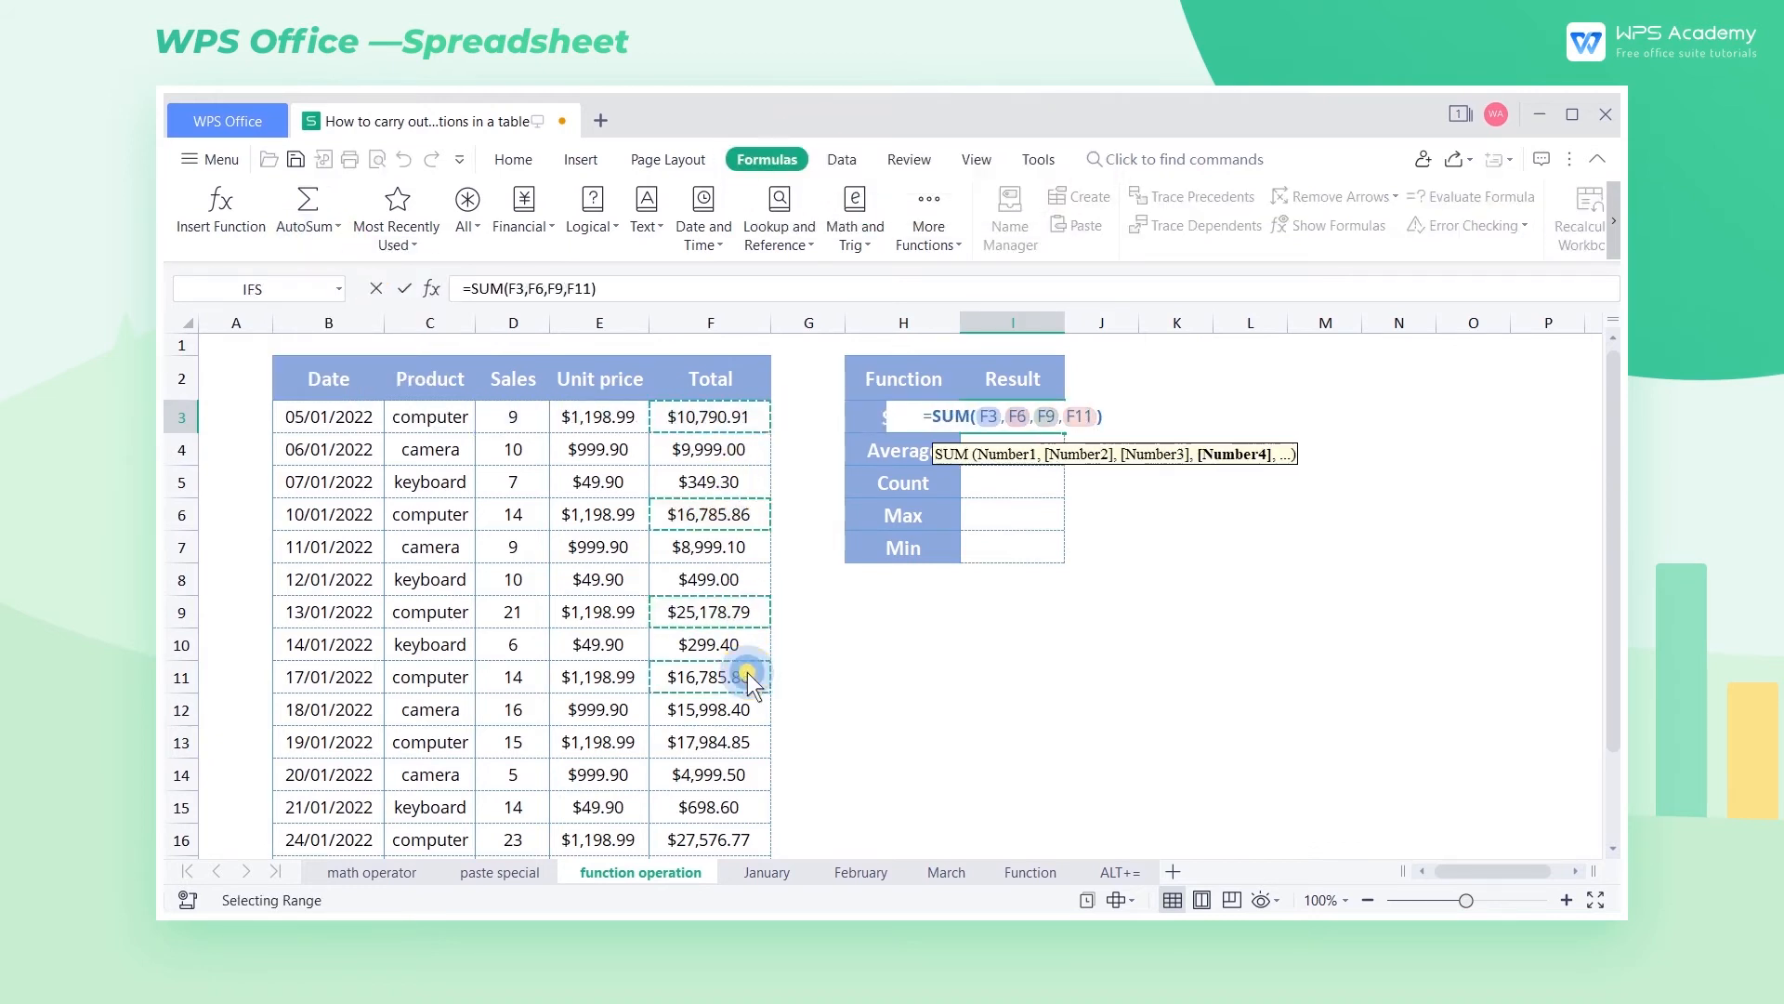
{"action": "left_click", "coordinate": [752, 741], "text": "ctrl"}
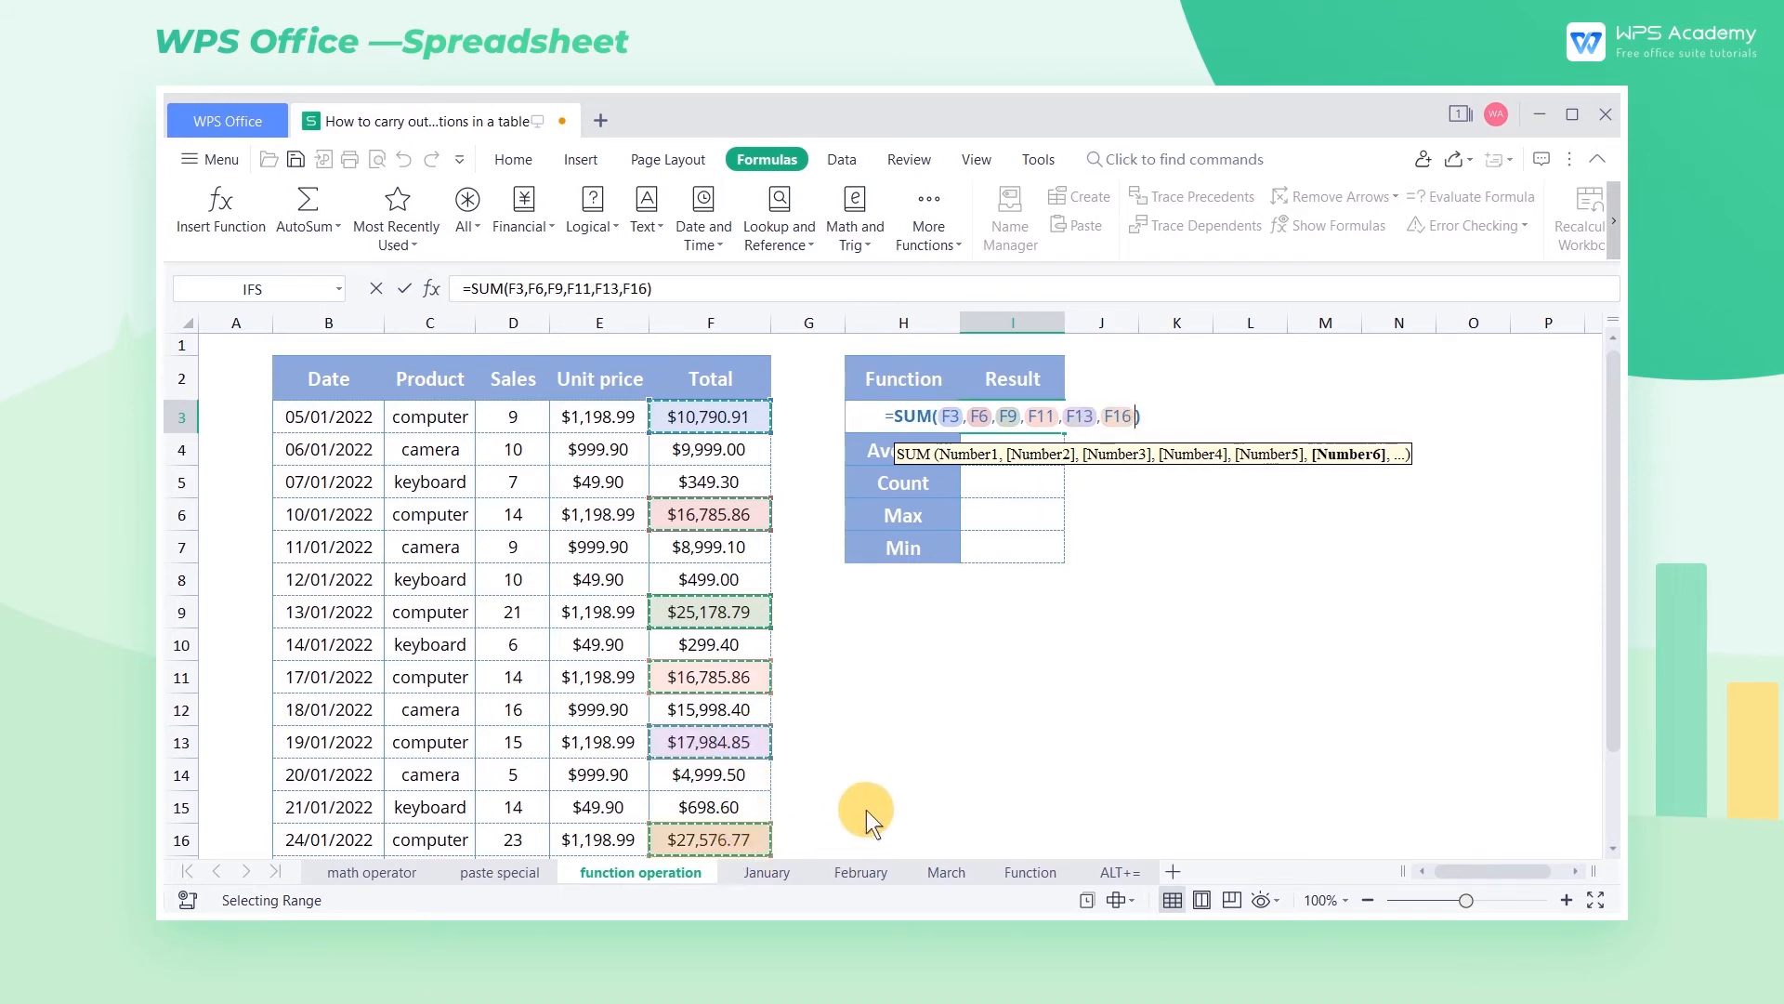
{"action": "key", "text": "Return"}
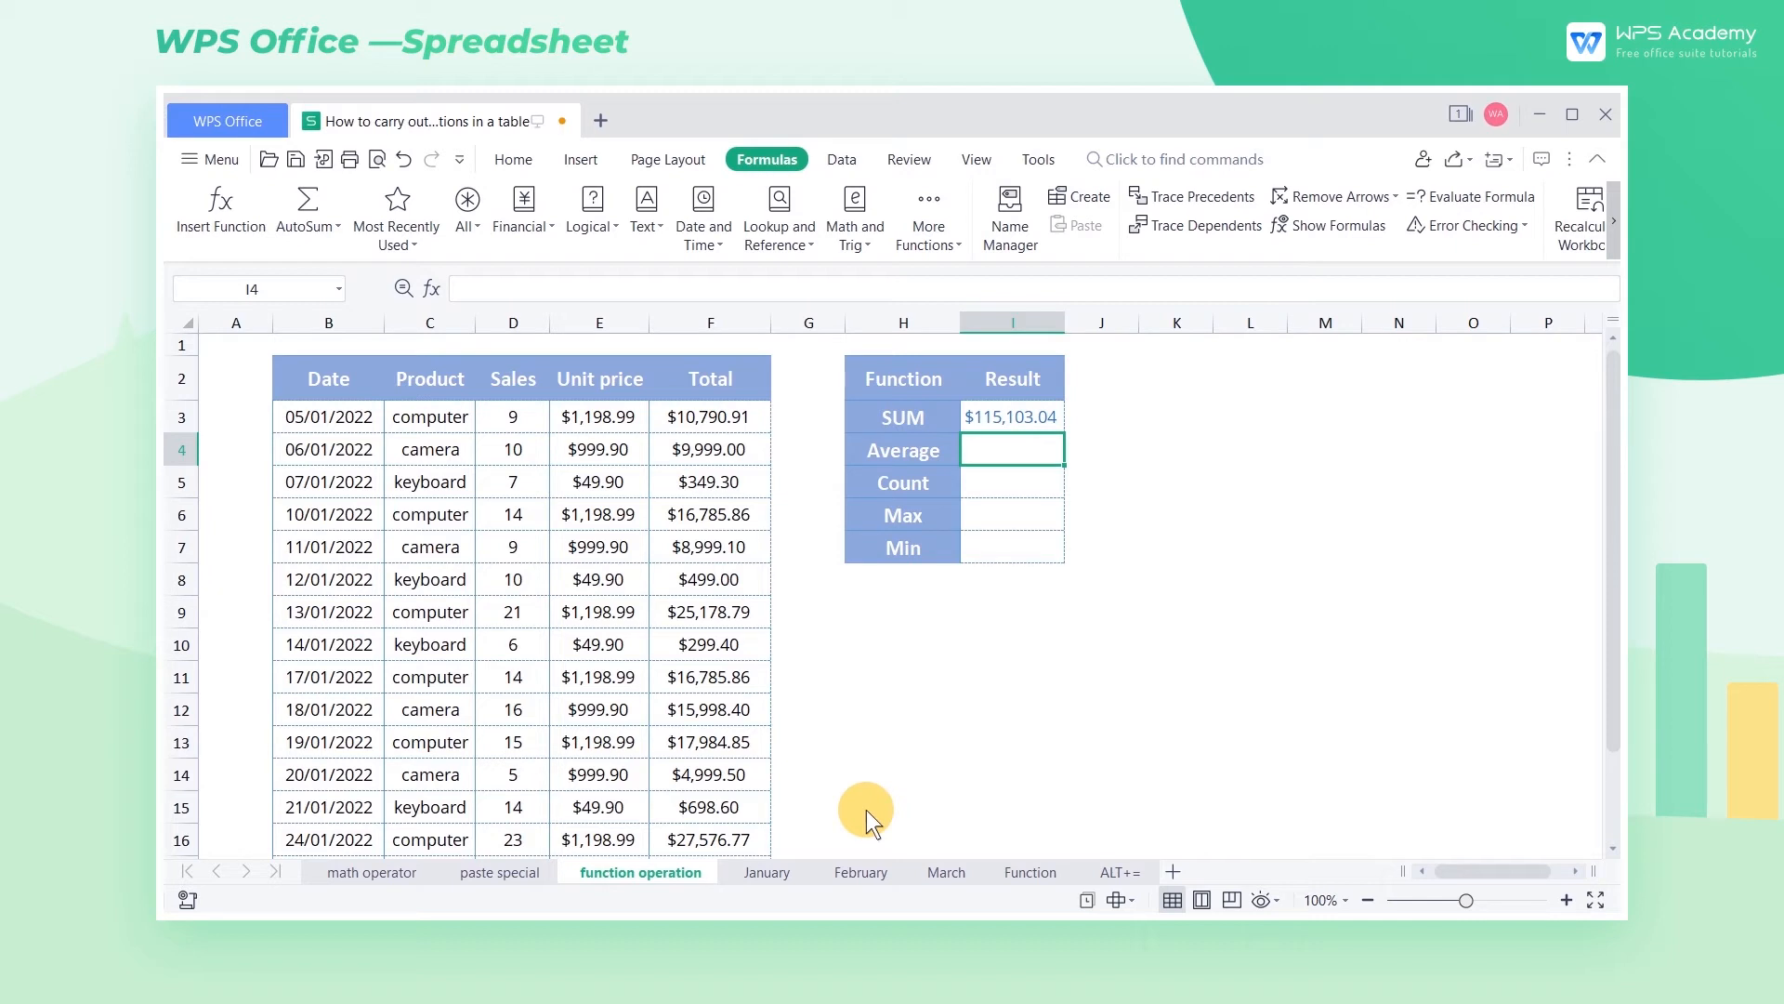
- Calculate the average of the Total column range F3:F18 in cell I4 with the Average function
{"action": "left_click", "coordinate": [337, 227]}
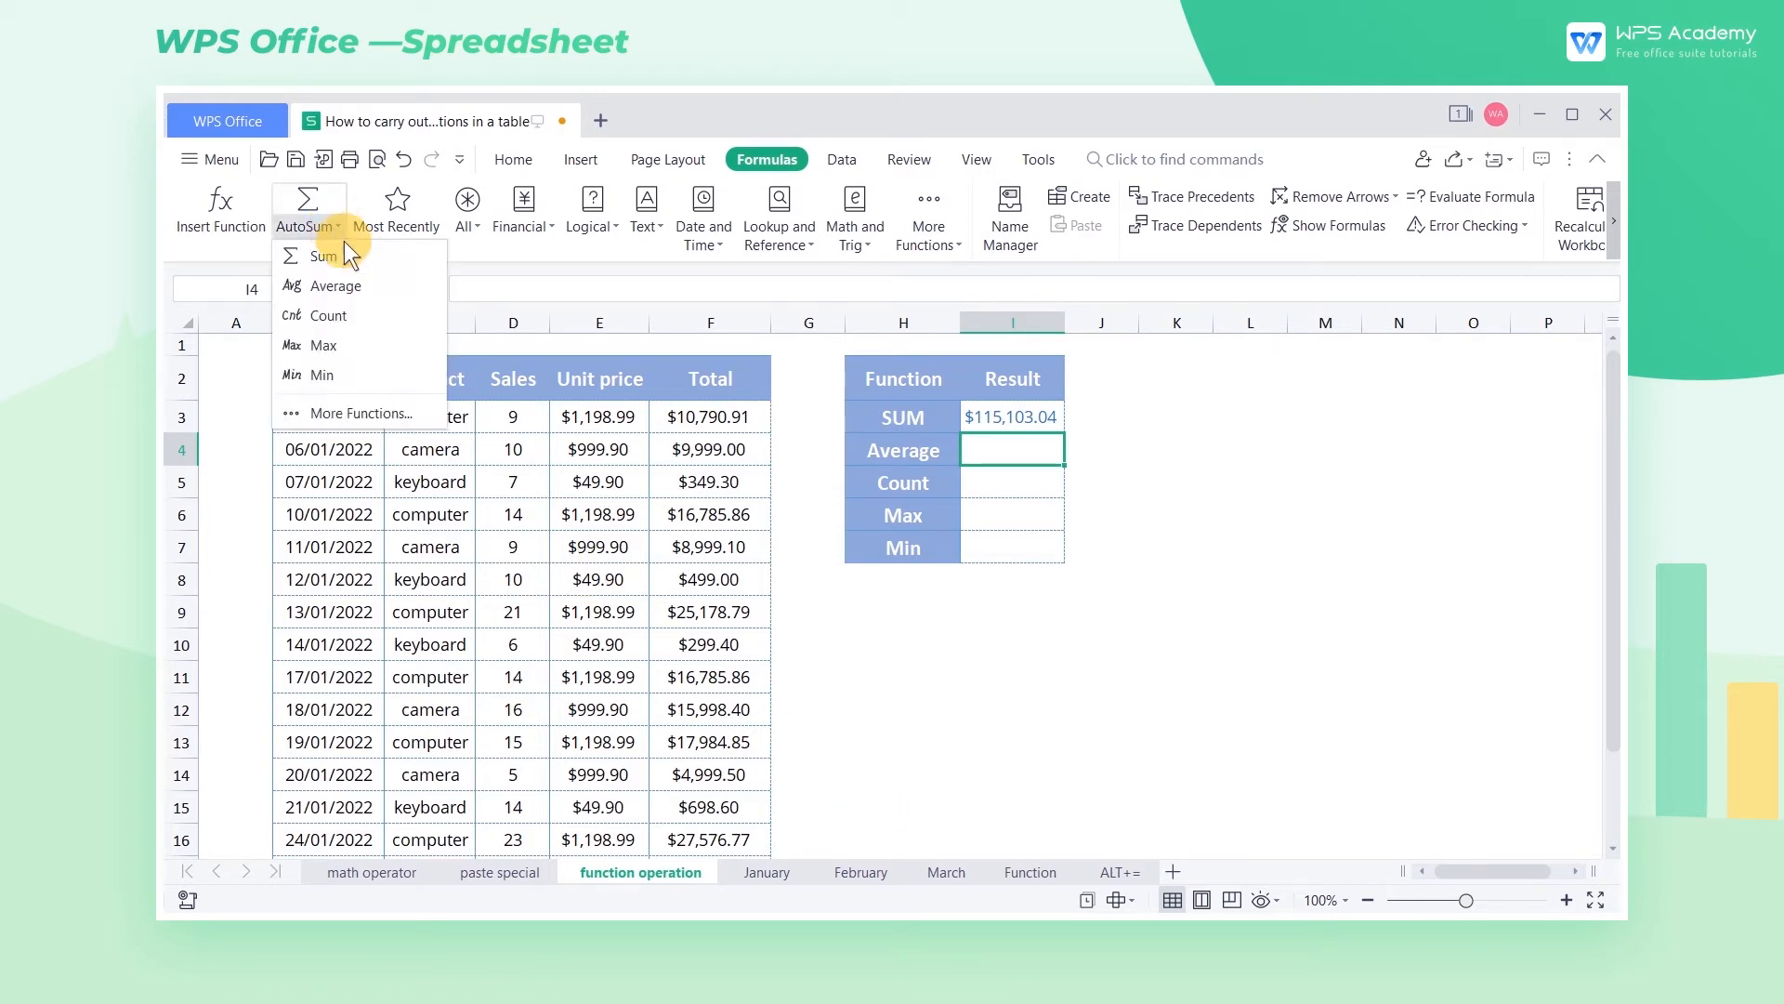
{"action": "left_click", "coordinate": [362, 285]}
{"action": "left_click_drag", "start_coordinate": [688, 414], "coordinate": [737, 774]}
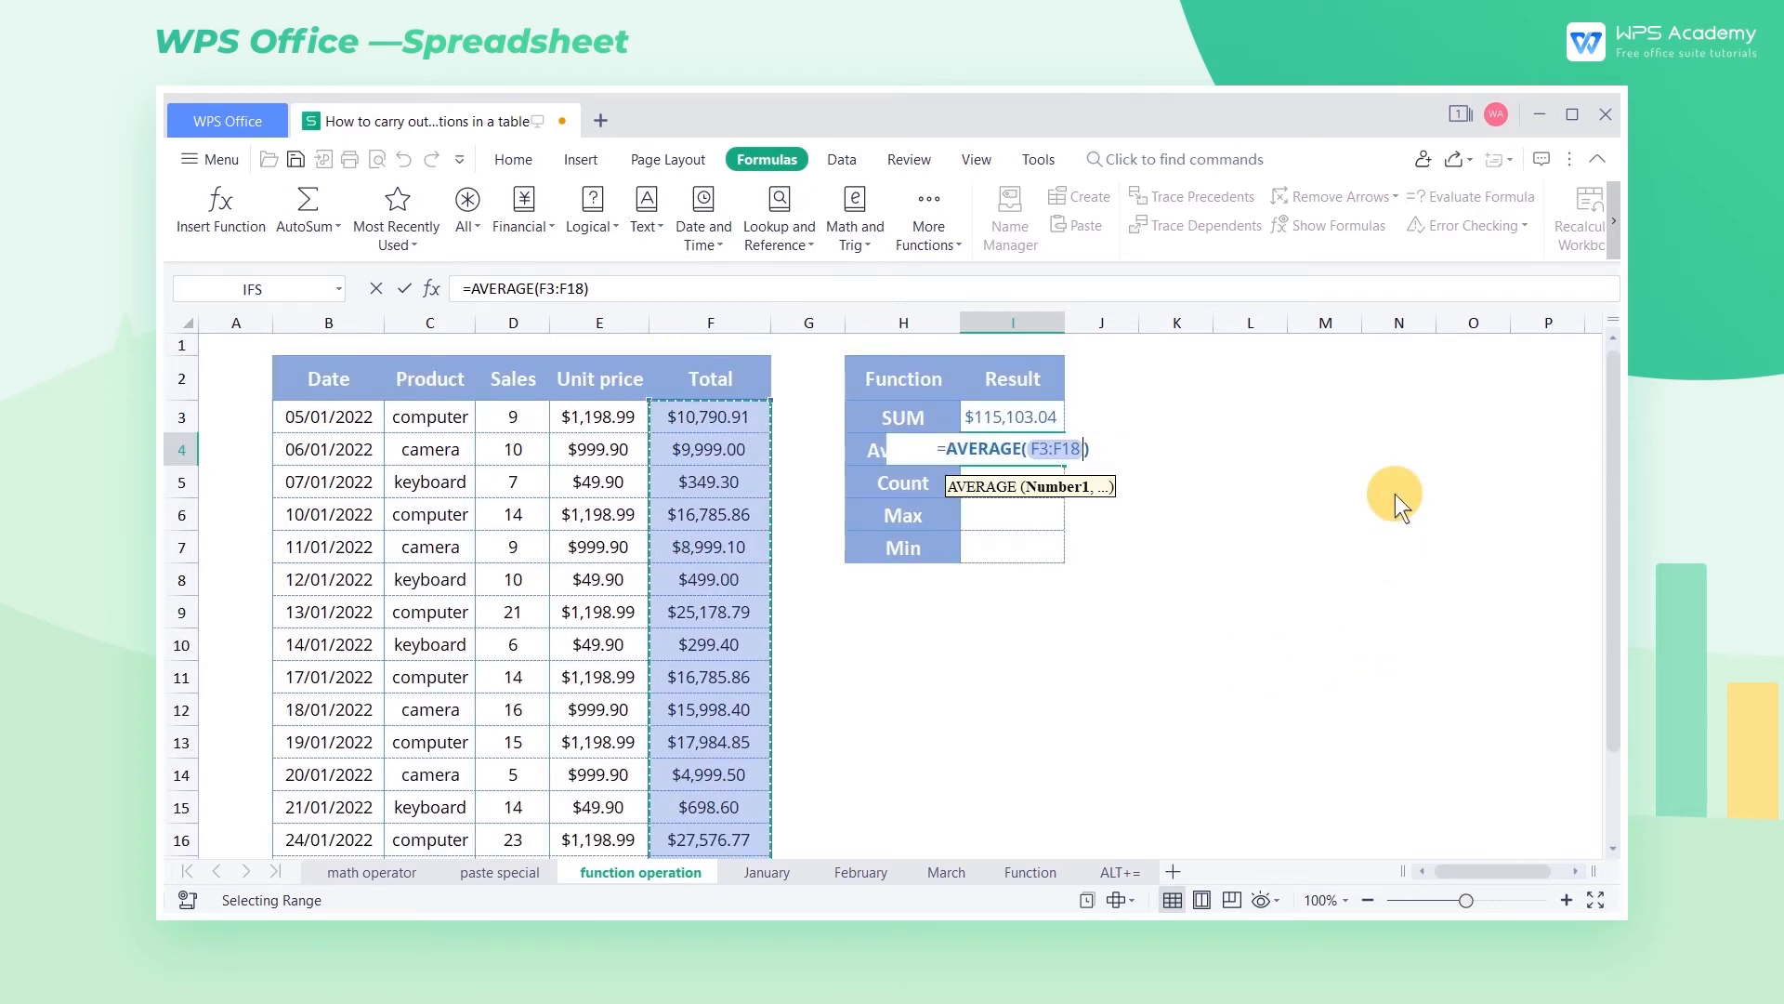
{"action": "key", "text": "Return"}
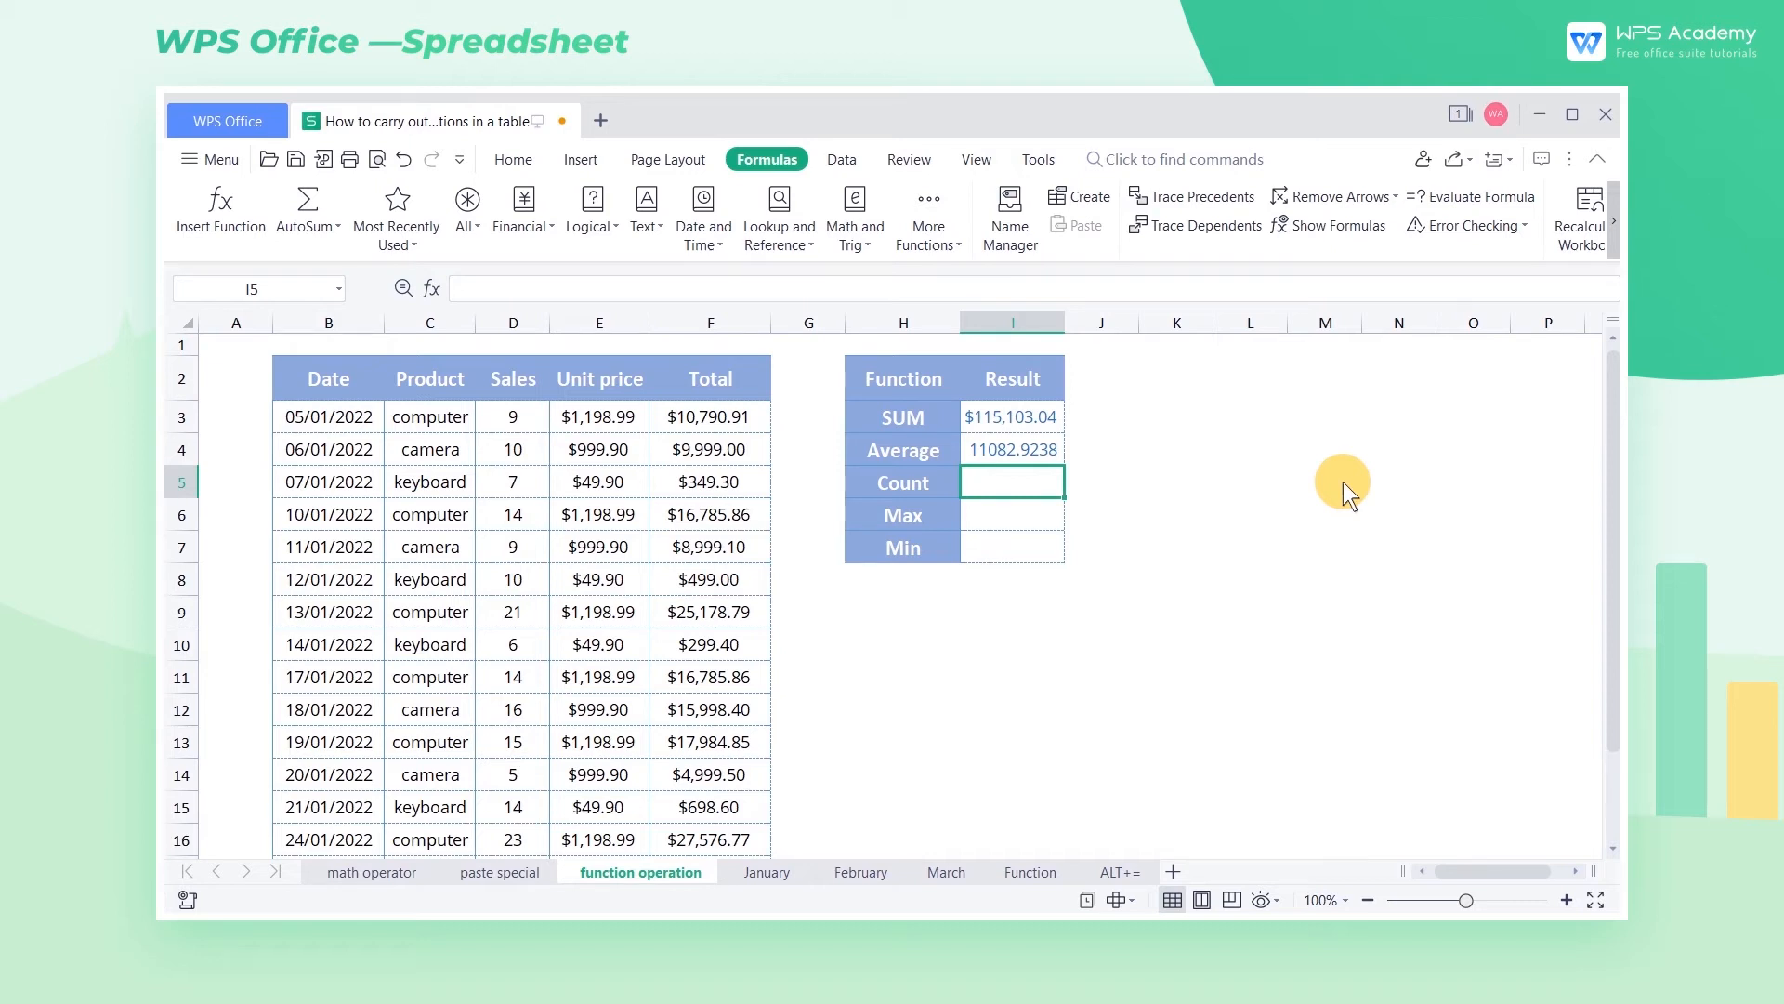
- Count the numbers in the Total column range F3:F18 in cell I5 with the Count function
{"action": "left_click", "coordinate": [300, 223]}
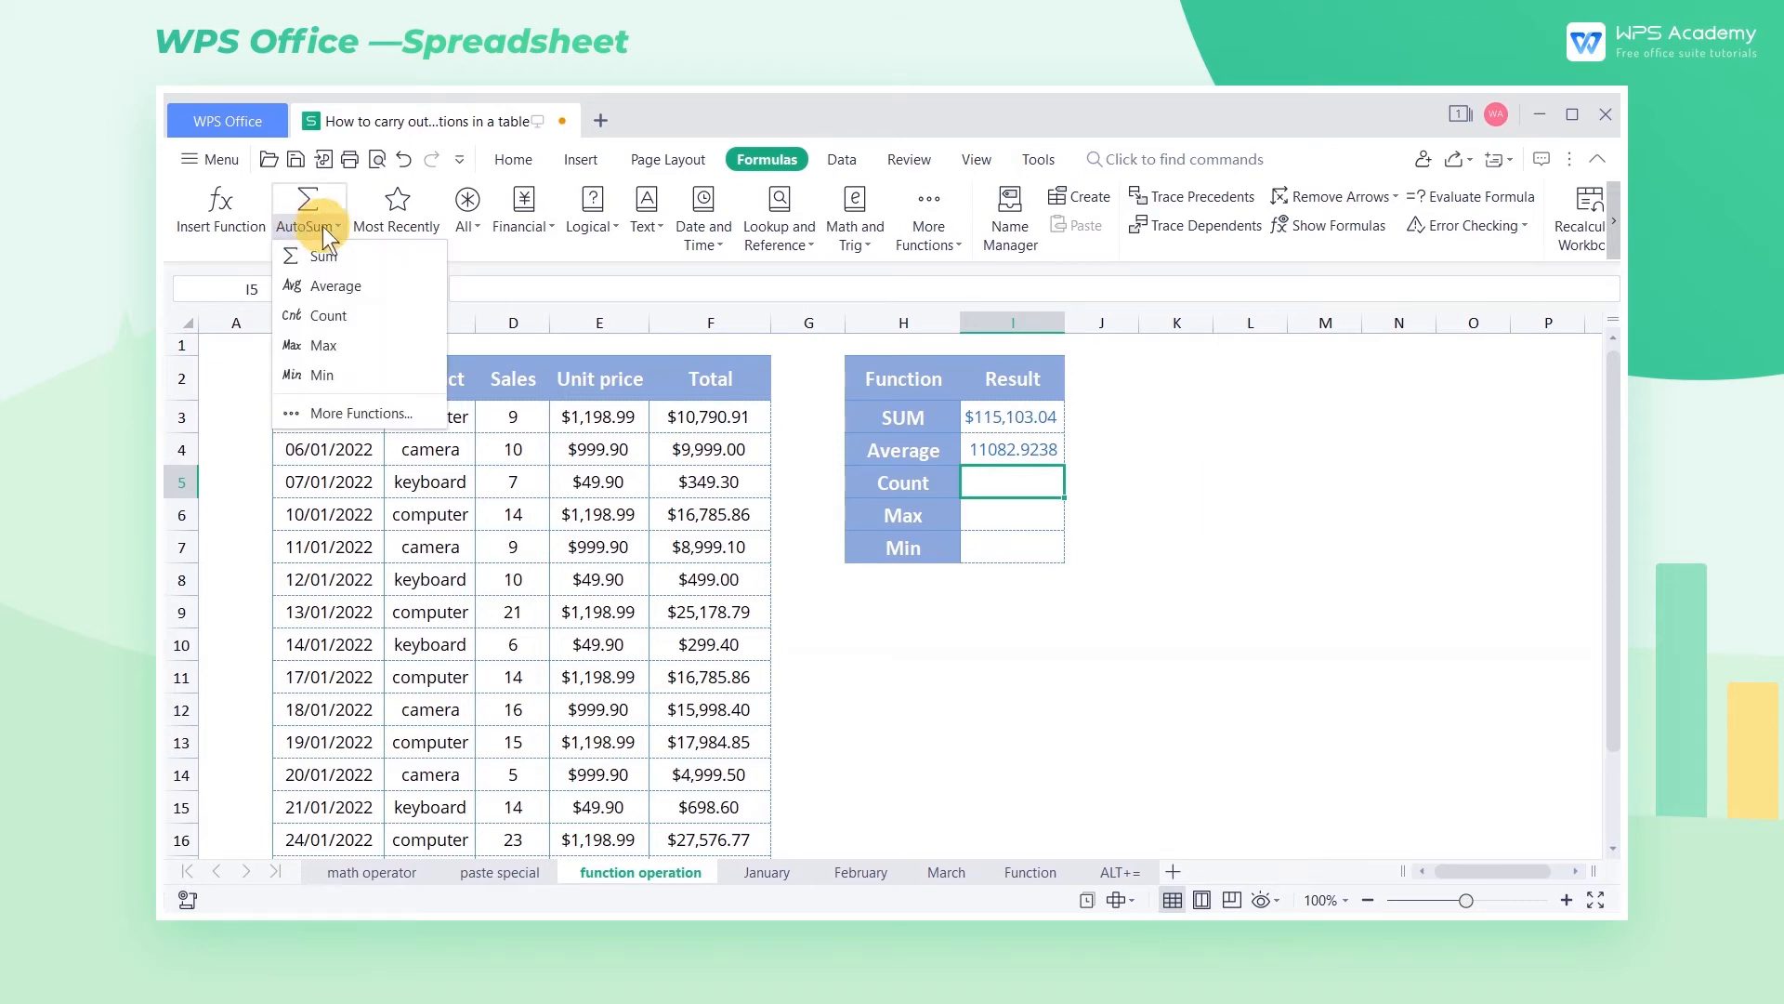
{"action": "left_click", "coordinate": [345, 311]}
{"action": "left_click_drag", "start_coordinate": [701, 417], "coordinate": [720, 760]}
{"action": "scroll", "coordinate": [1272, 614], "scroll_direction": "up", "scroll_amount": 2}
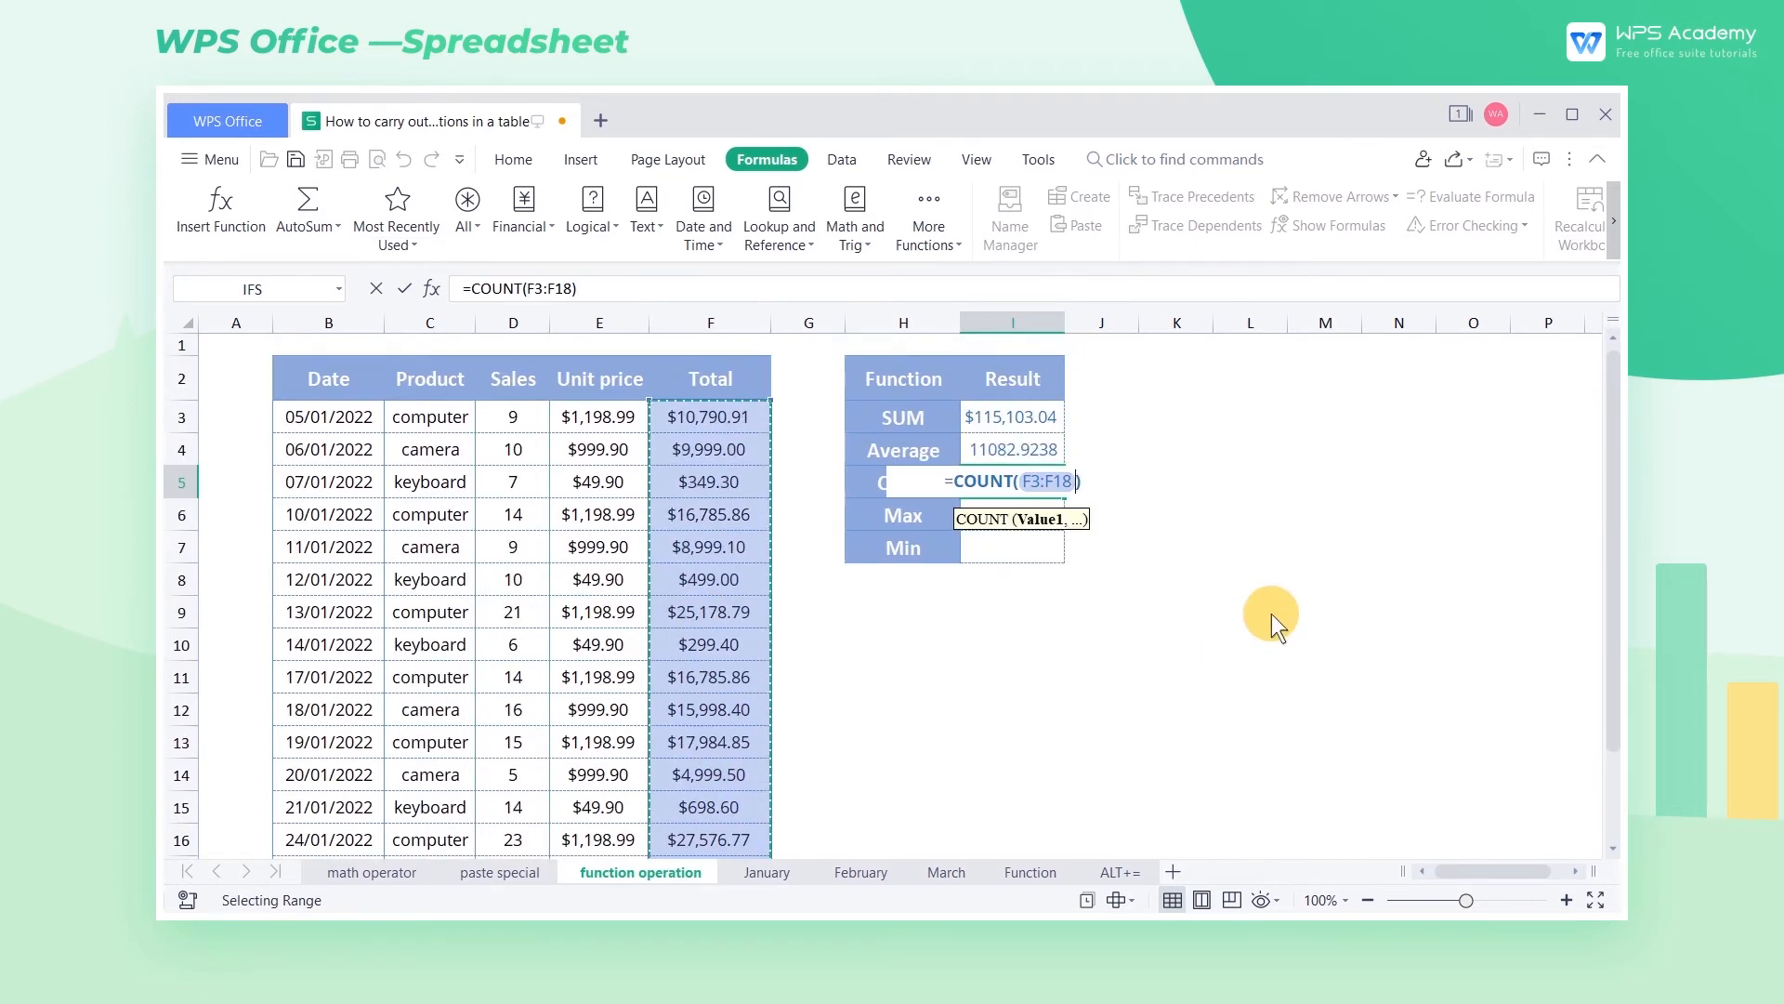
{"action": "key", "text": "Return"}
- Clear cell I5 and apply the Count function there to the text entries of the Product column instead
{"action": "left_click", "coordinate": [1039, 485]}
{"action": "key", "text": "Delete"}
{"action": "left_click", "coordinate": [332, 259]}
{"action": "left_click", "coordinate": [402, 315]}
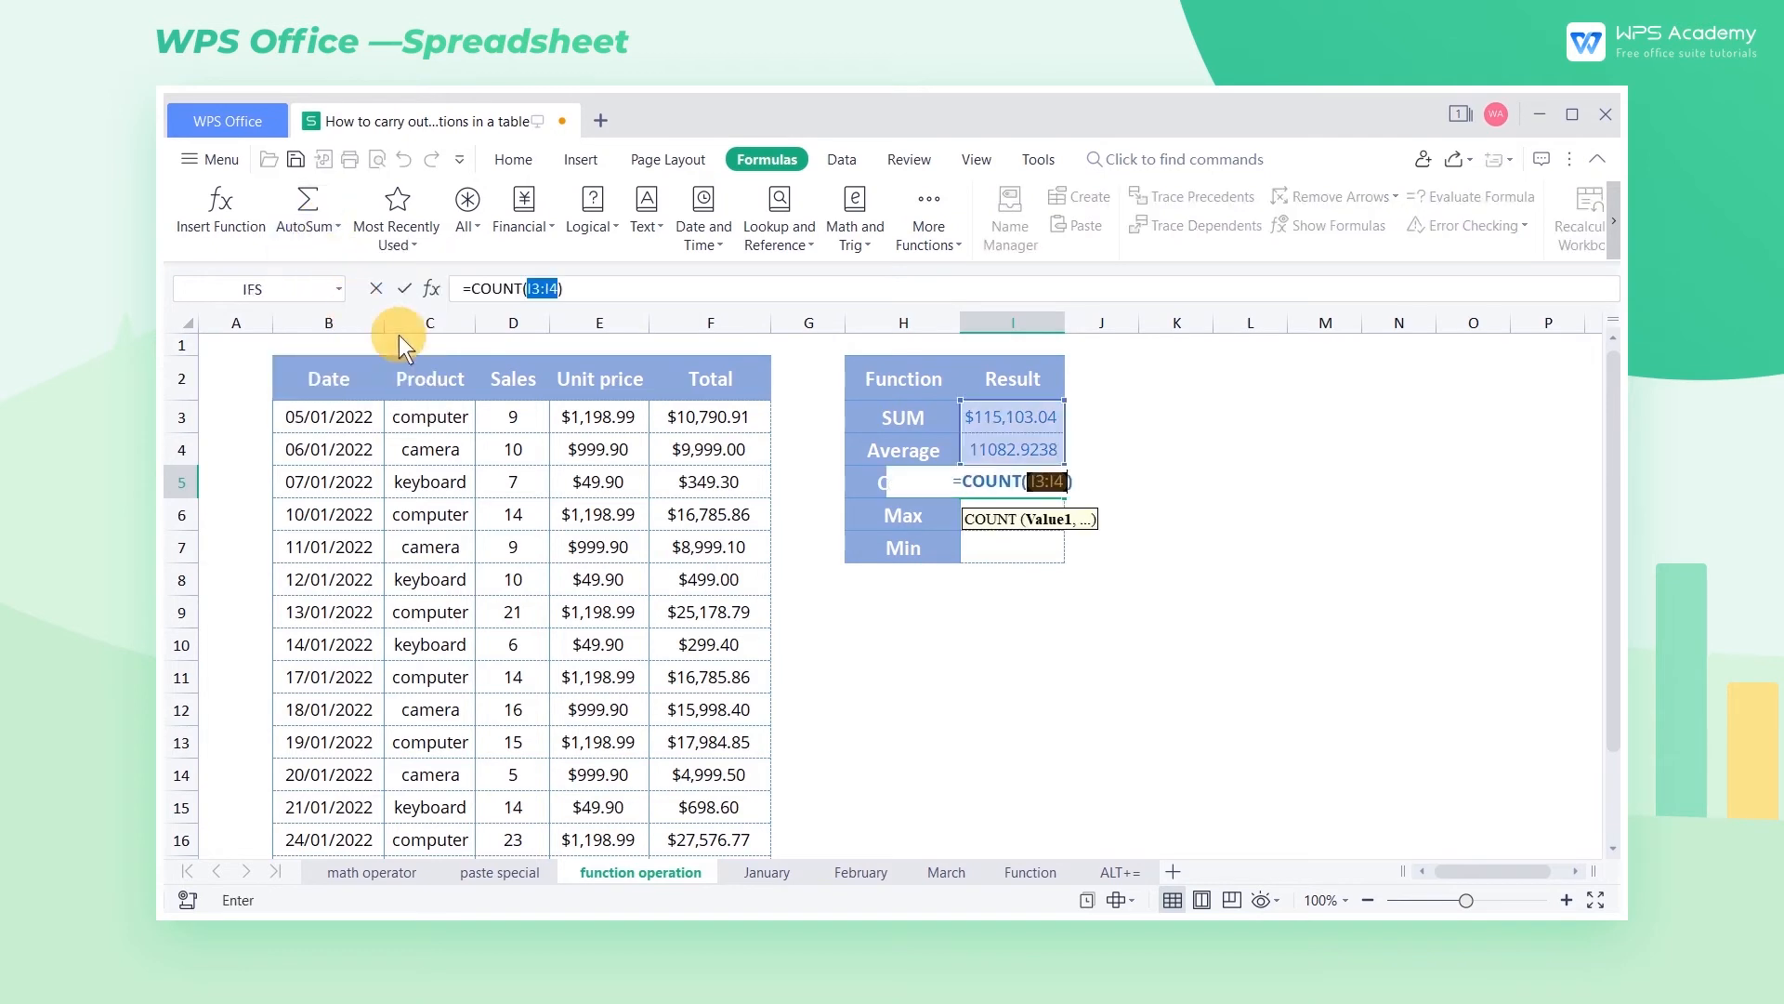
{"action": "left_click_drag", "start_coordinate": [451, 414], "coordinate": [454, 707]}
{"action": "key", "text": "Return"}
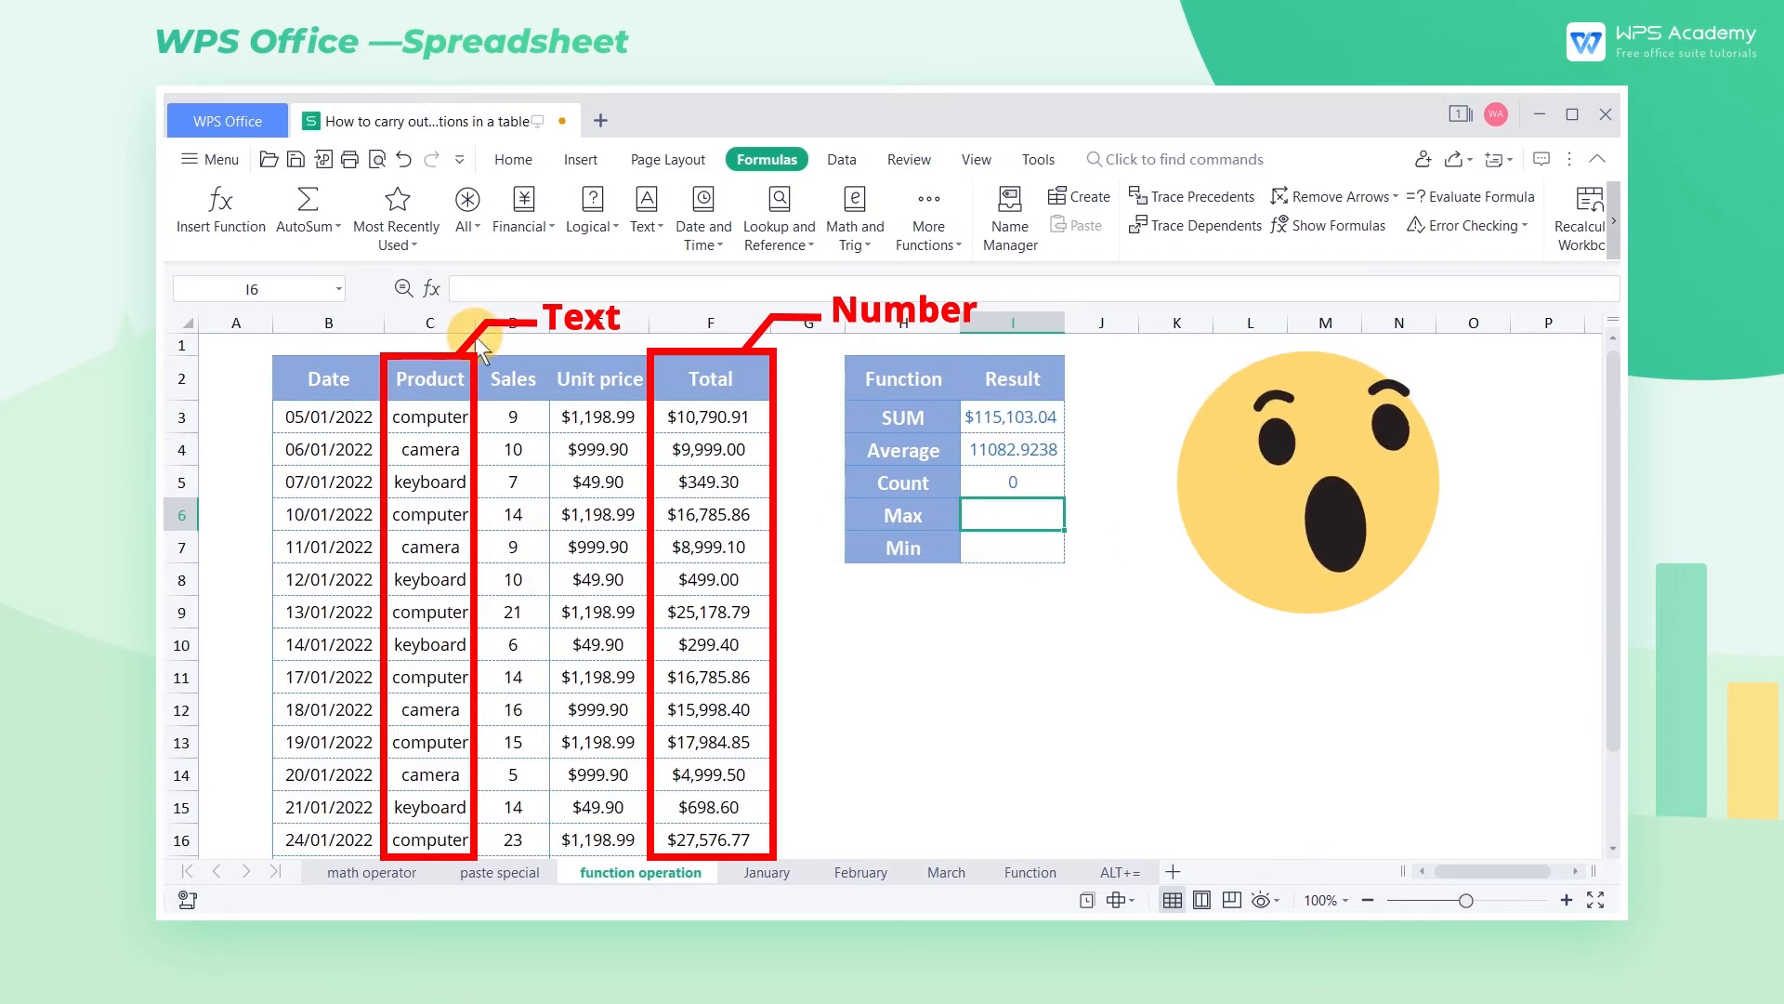
- Find the maximum of the Total column range F3:F18 in cell I6 with the Max function
{"action": "left_click", "coordinate": [323, 224]}
{"action": "left_click", "coordinate": [348, 342]}
{"action": "left_click_drag", "start_coordinate": [712, 417], "coordinate": [716, 708]}
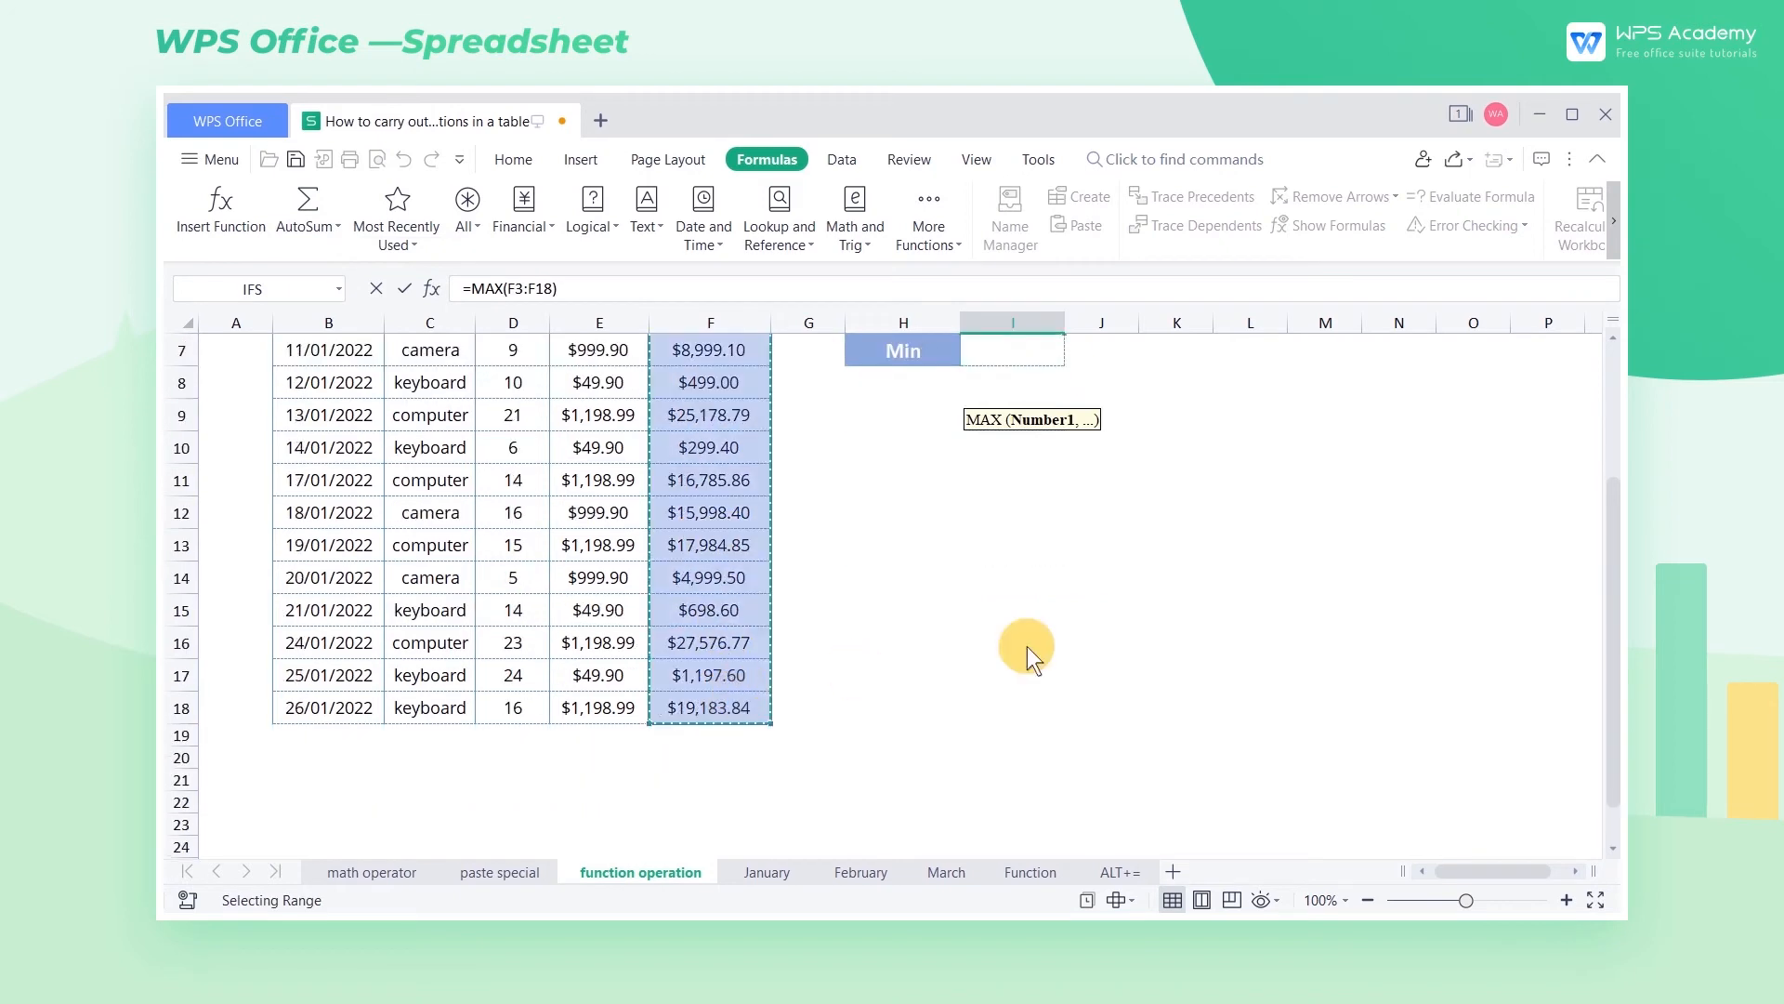
{"action": "scroll", "coordinate": [1216, 575], "scroll_direction": "up", "scroll_amount": 2}
{"action": "key", "text": "Return"}
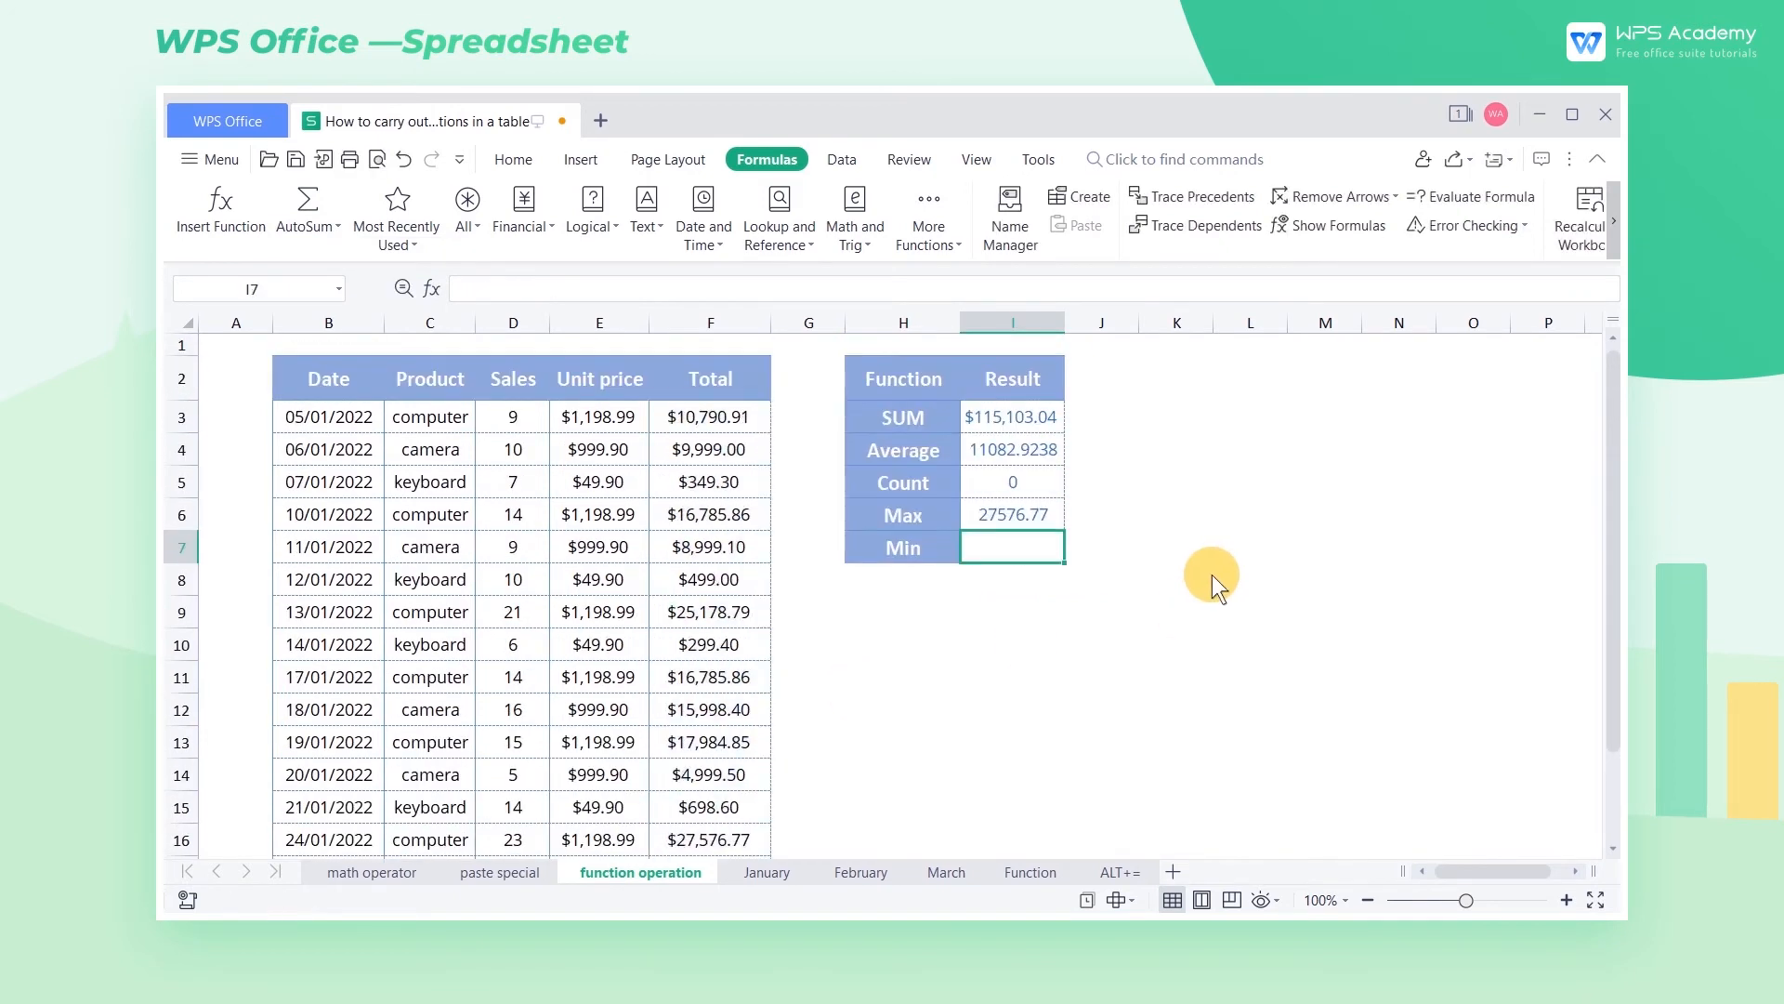
- Find the minimum of the Total column range F3:F18 in cell I7 with the Min function
{"action": "left_click", "coordinate": [337, 232]}
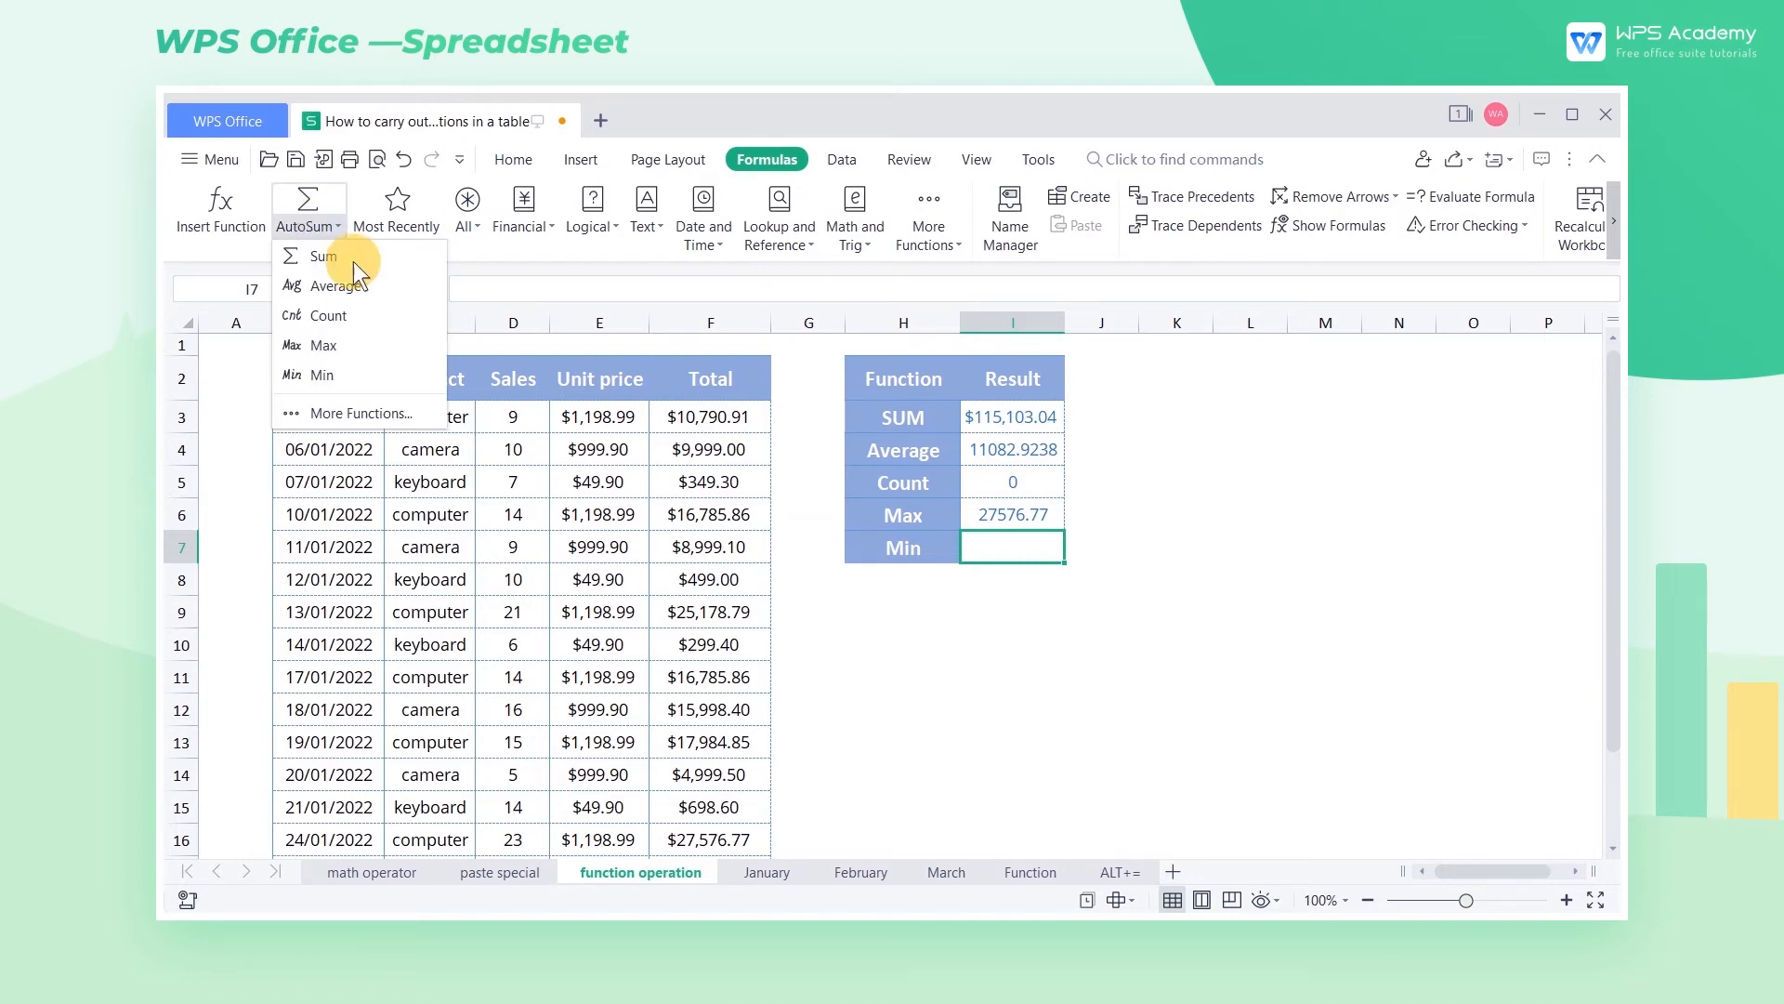
{"action": "left_click", "coordinate": [388, 367]}
{"action": "left_click_drag", "start_coordinate": [698, 426], "coordinate": [733, 633]}
{"action": "scroll", "coordinate": [1293, 632], "scroll_direction": "up", "scroll_amount": 3}
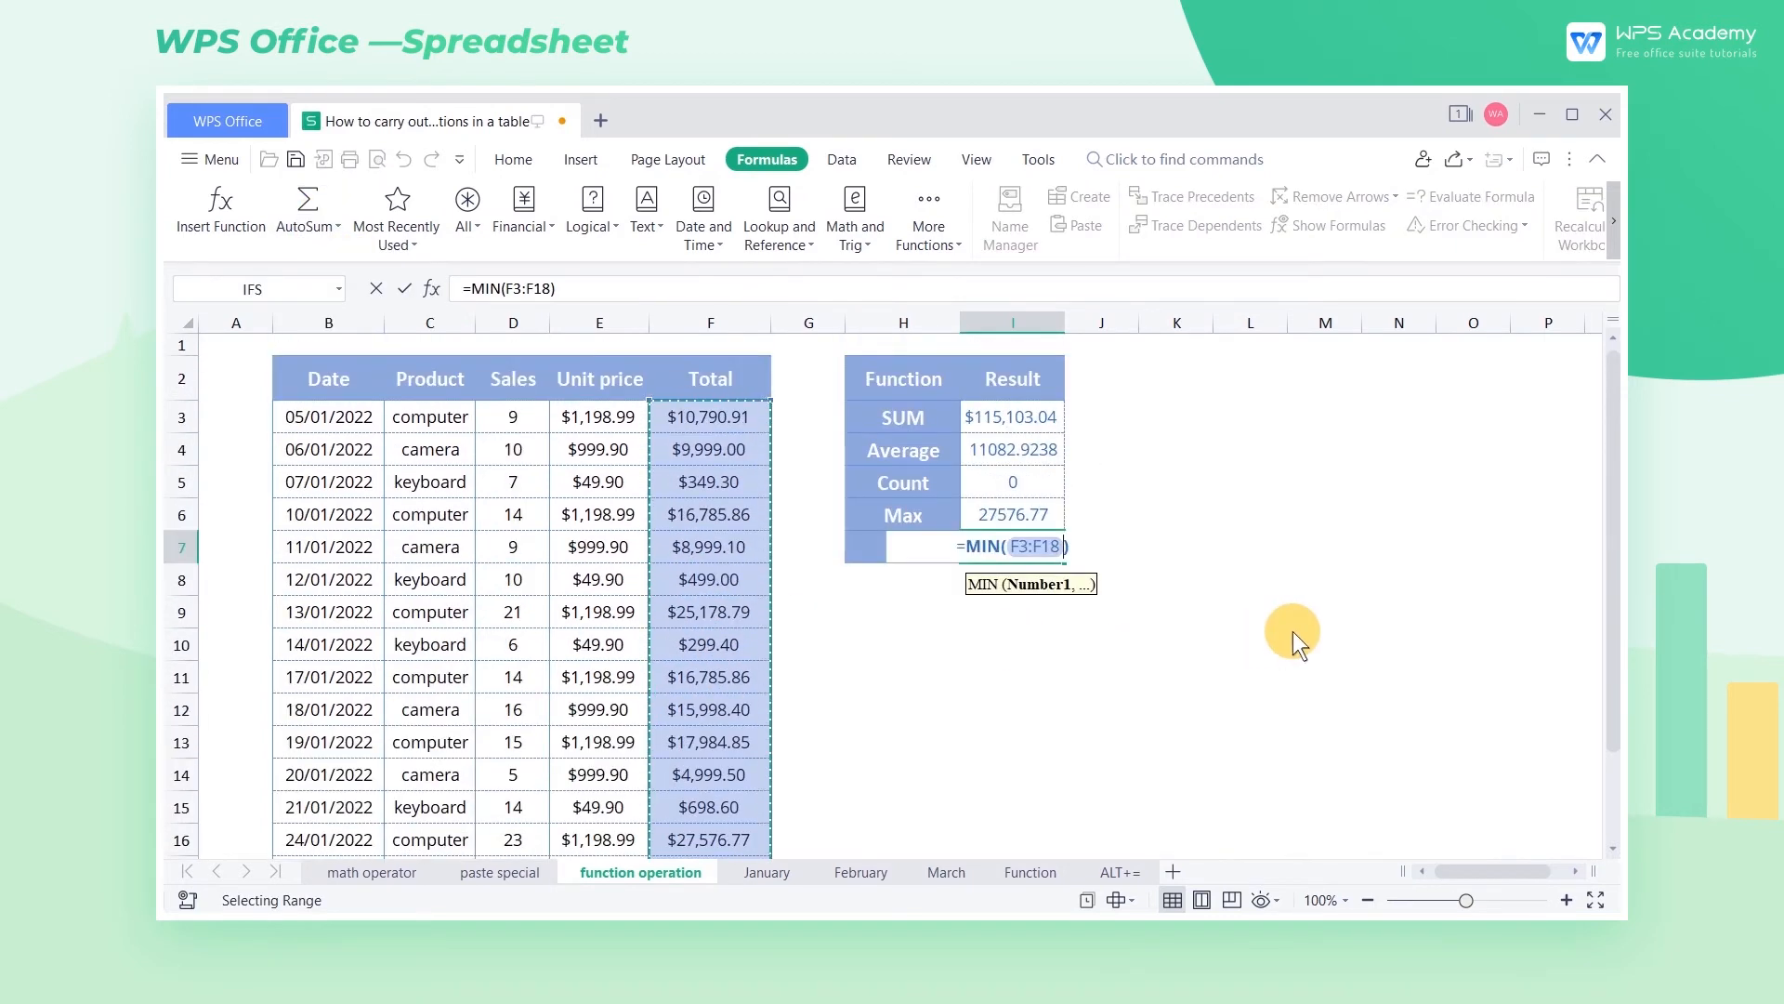
{"action": "key", "text": "Return"}
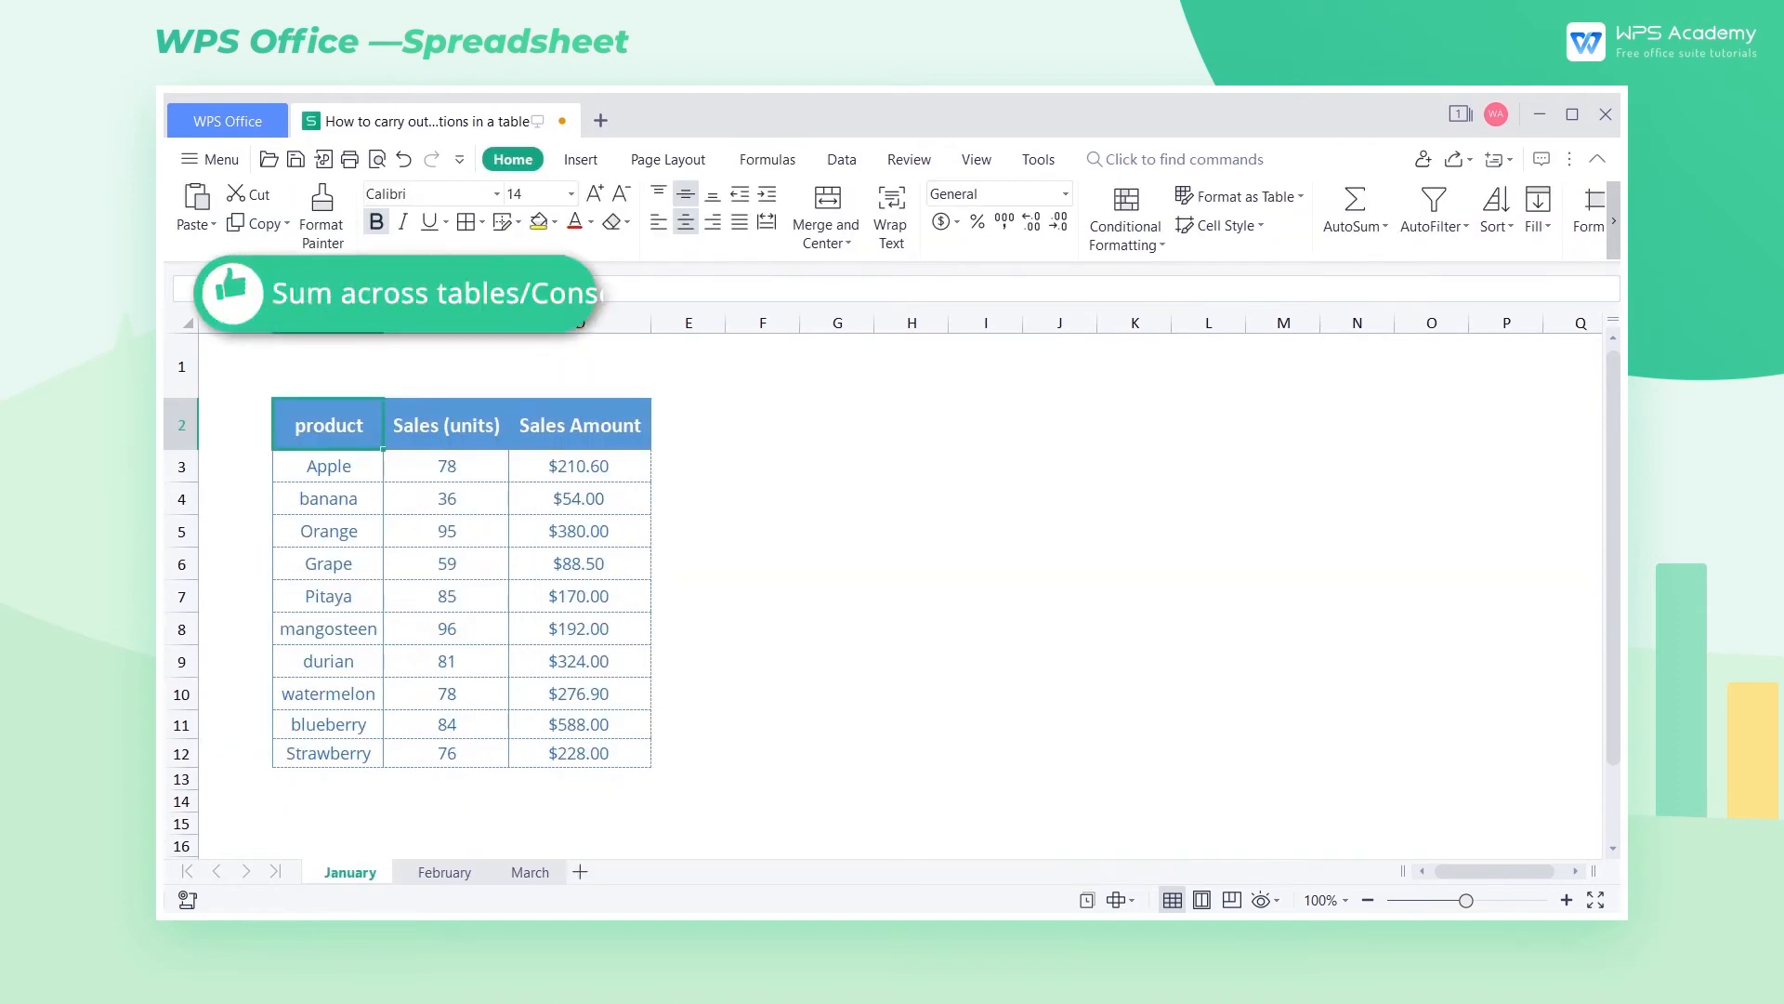
- Examine and compare the product lists on the January, February and March sheets
{"action": "left_click", "coordinate": [447, 873]}
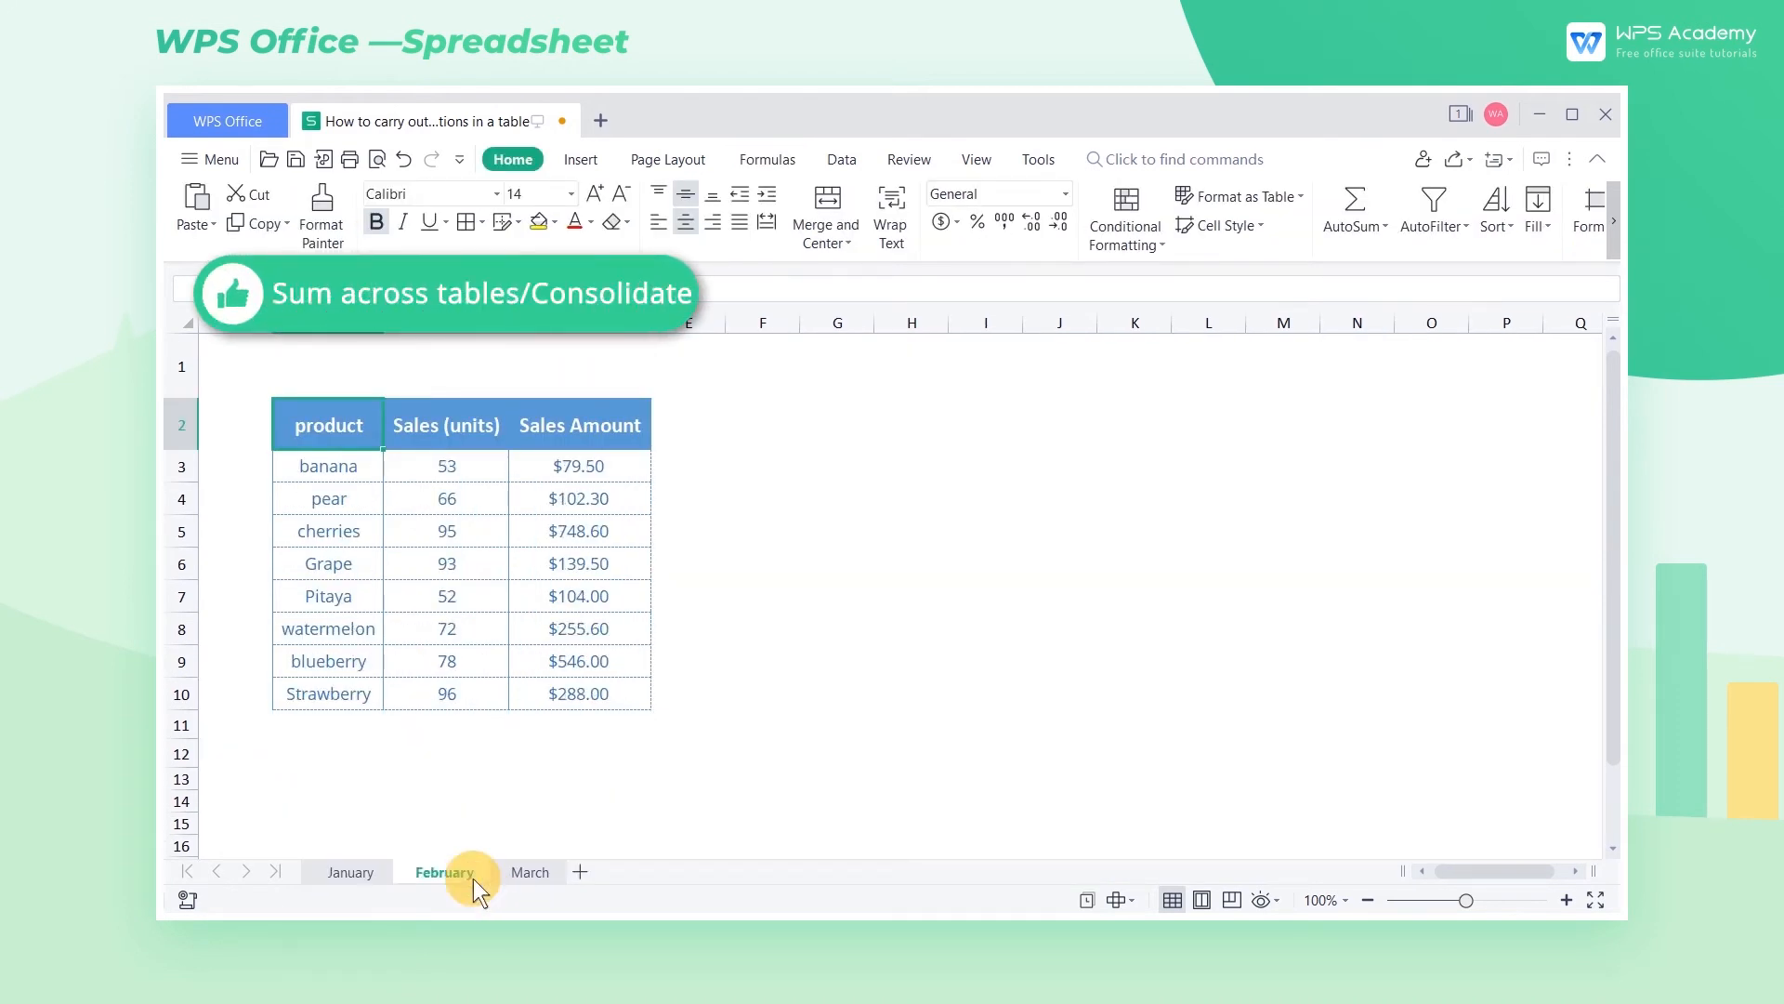
{"action": "left_click", "coordinate": [530, 871]}
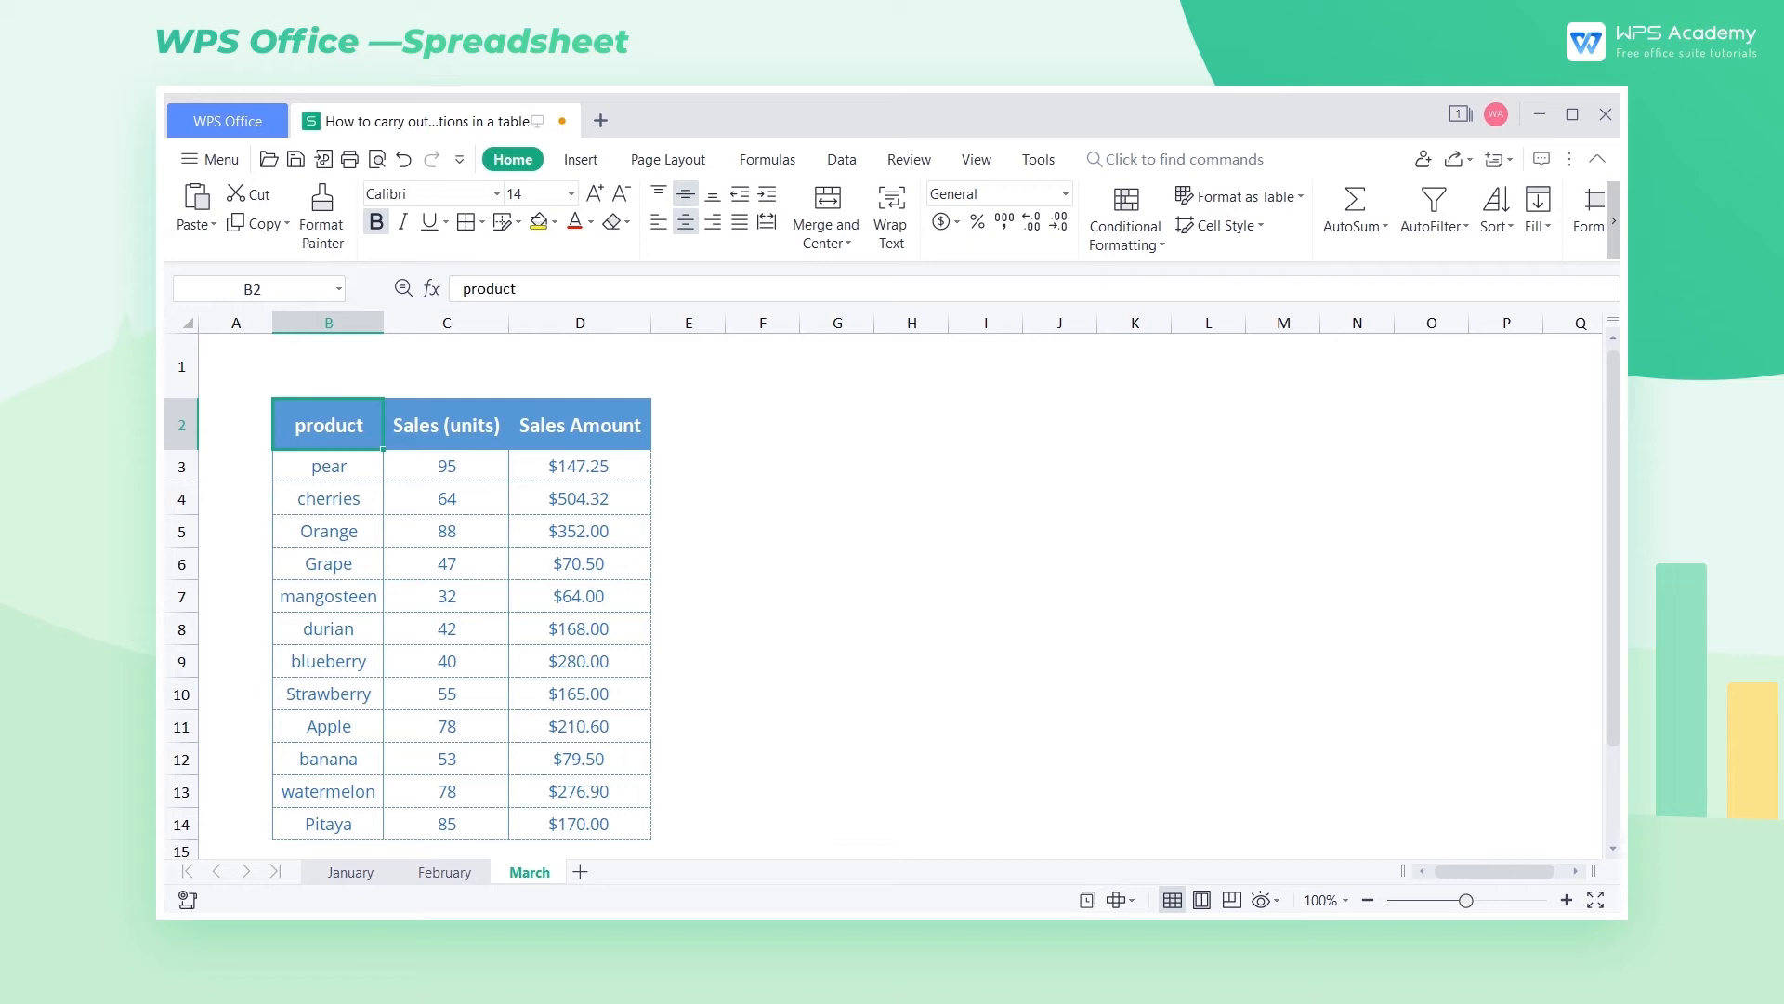
{"action": "left_click", "coordinate": [347, 873]}
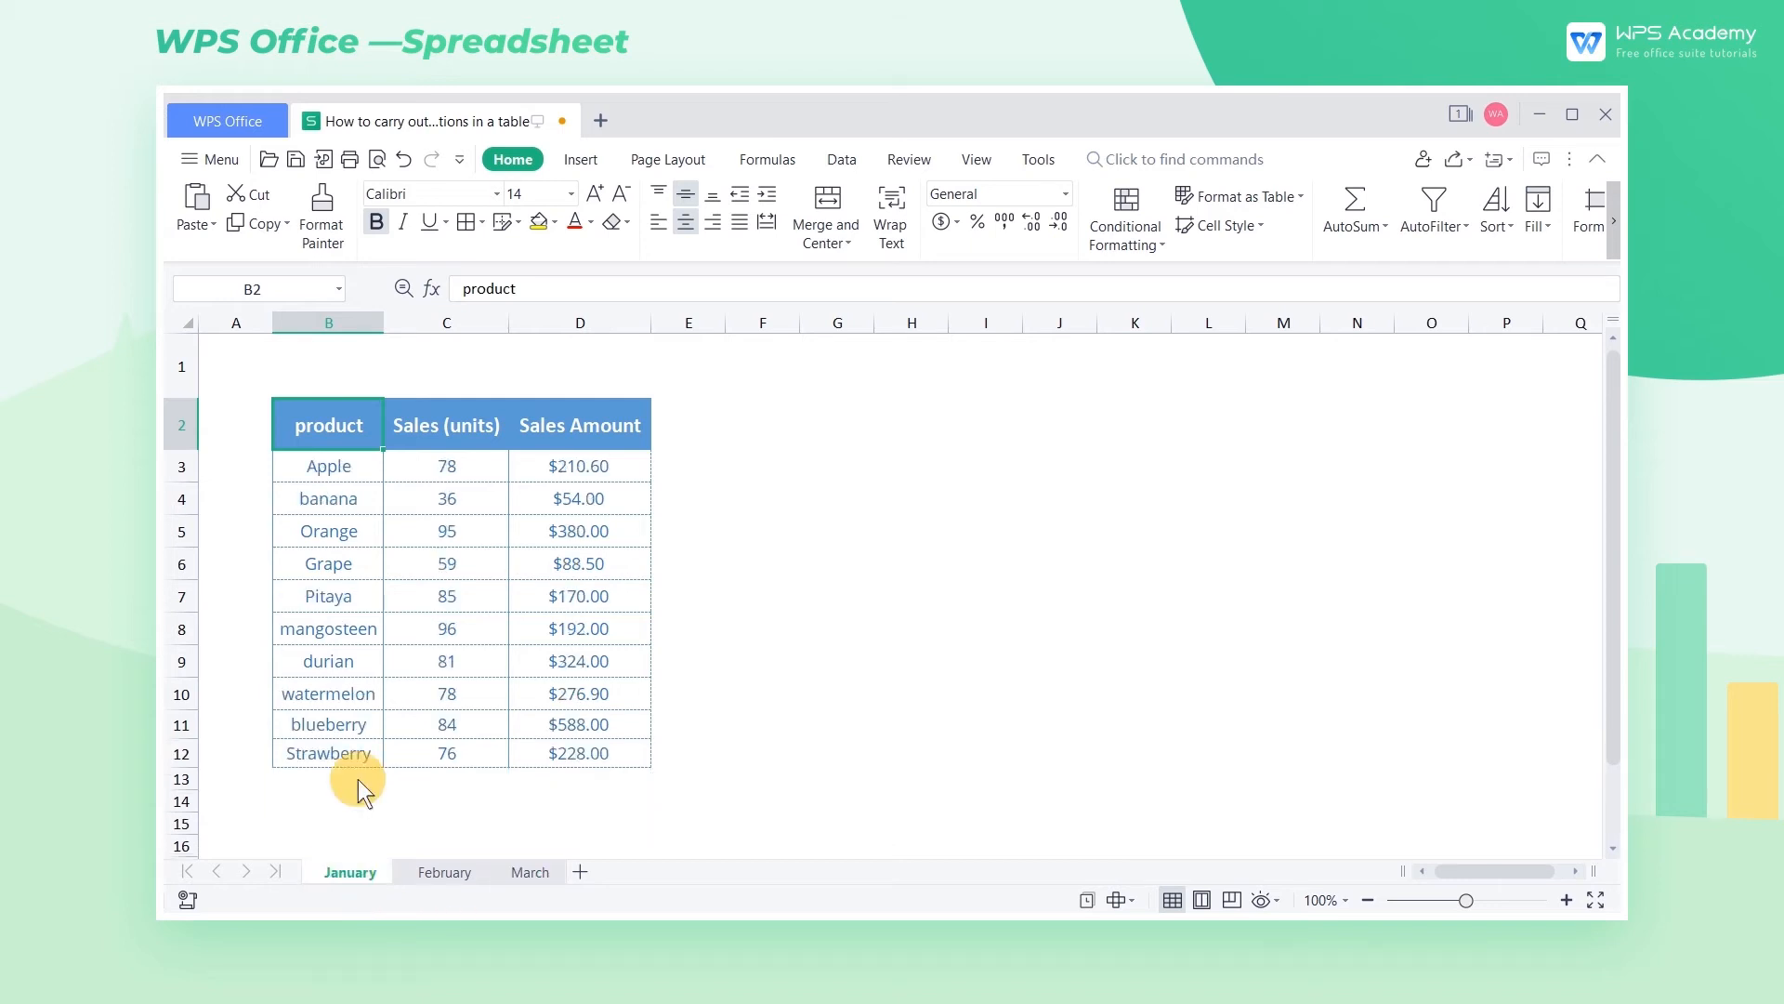
{"action": "left_click_drag", "start_coordinate": [330, 471], "coordinate": [294, 744]}
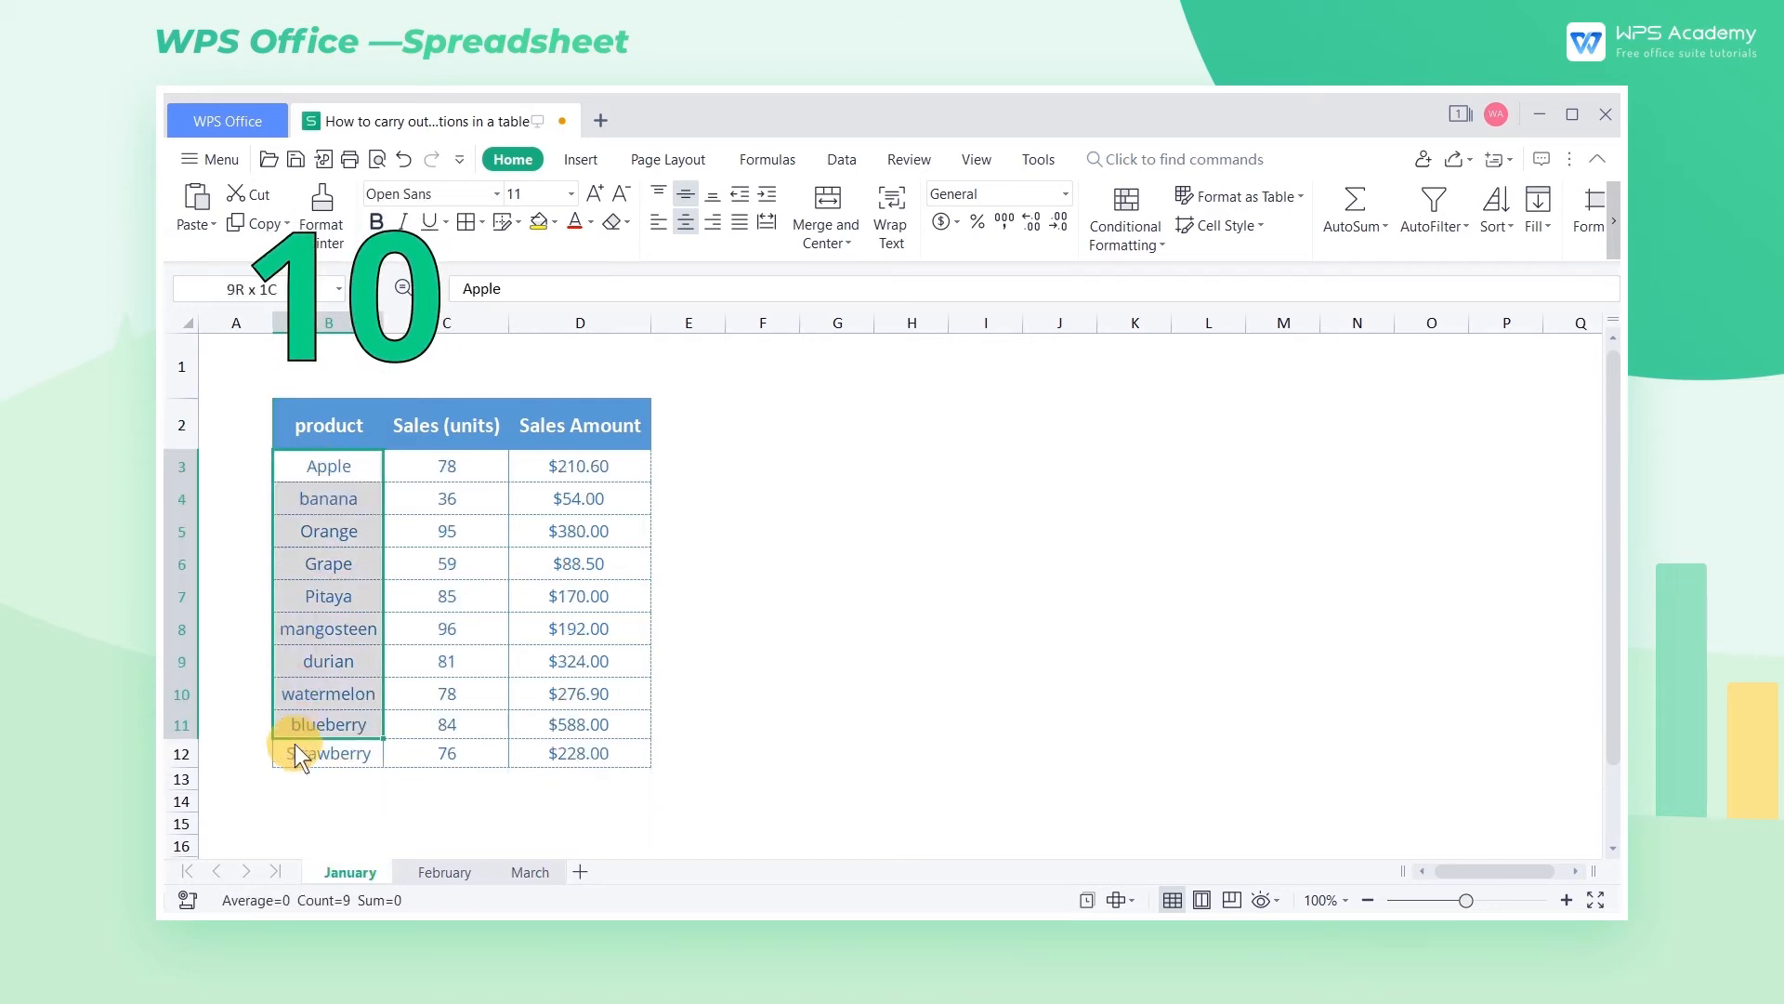
{"action": "left_click", "coordinate": [458, 877]}
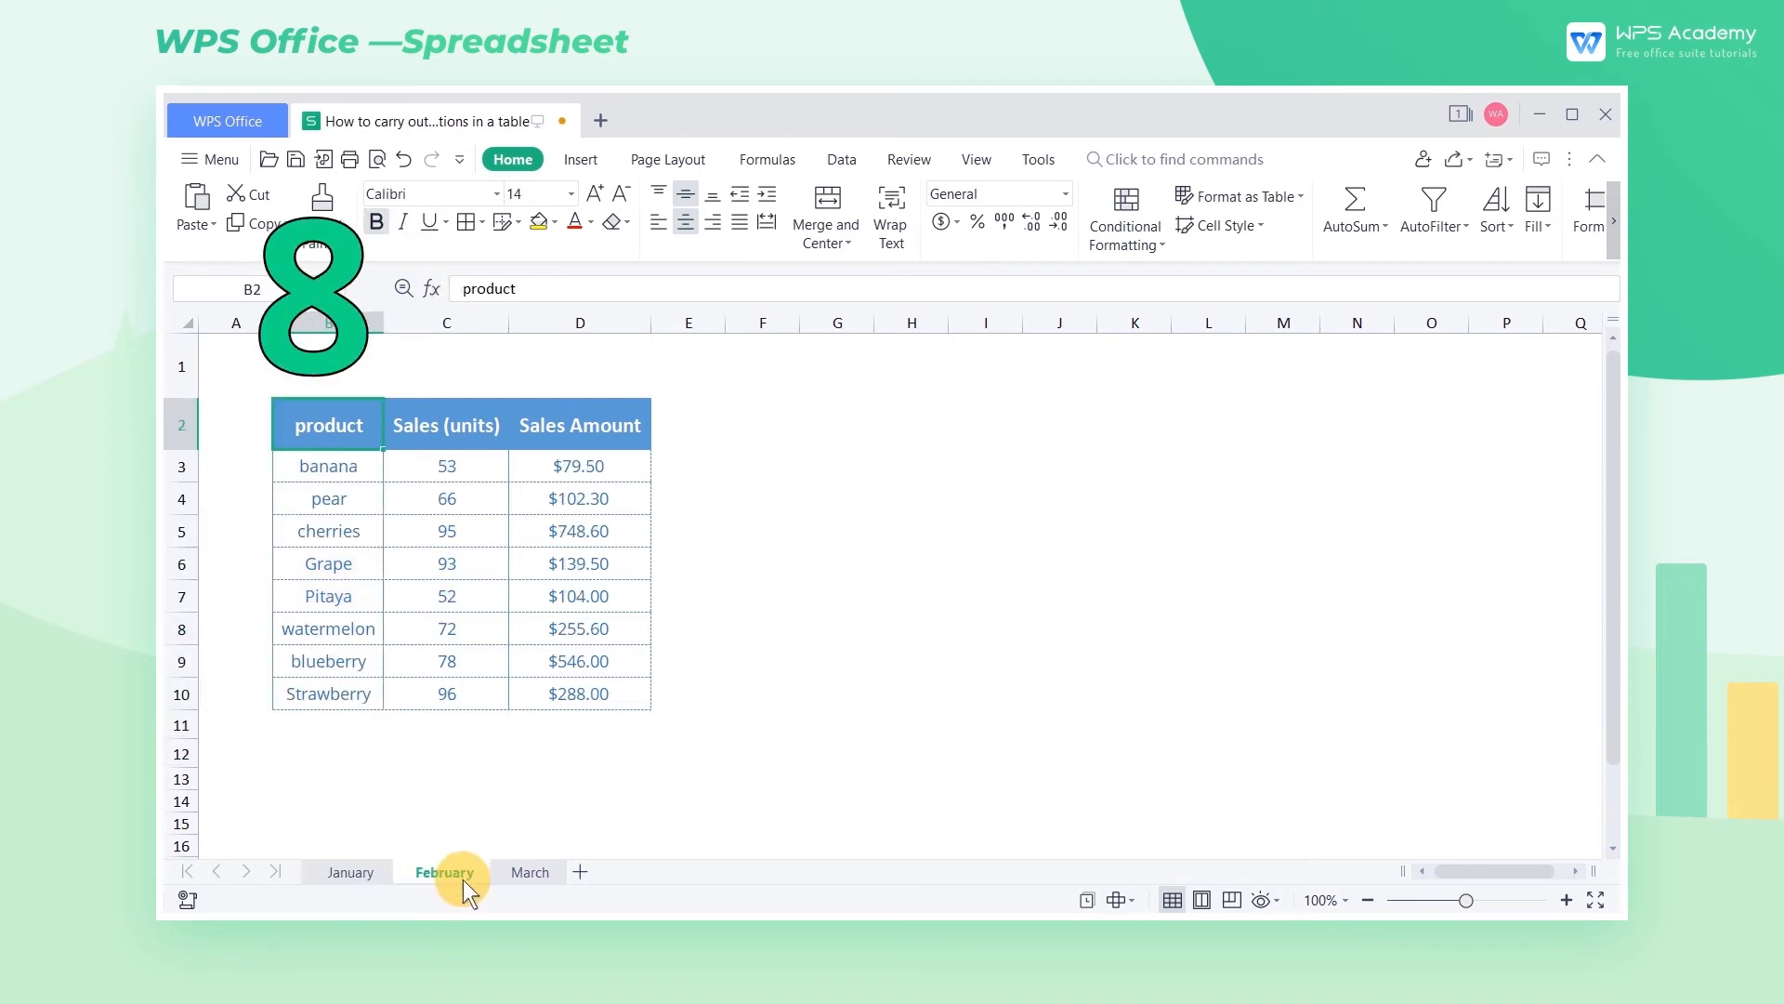
{"action": "left_click", "coordinate": [373, 470]}
{"action": "left_click_drag", "start_coordinate": [368, 494], "coordinate": [347, 684]}
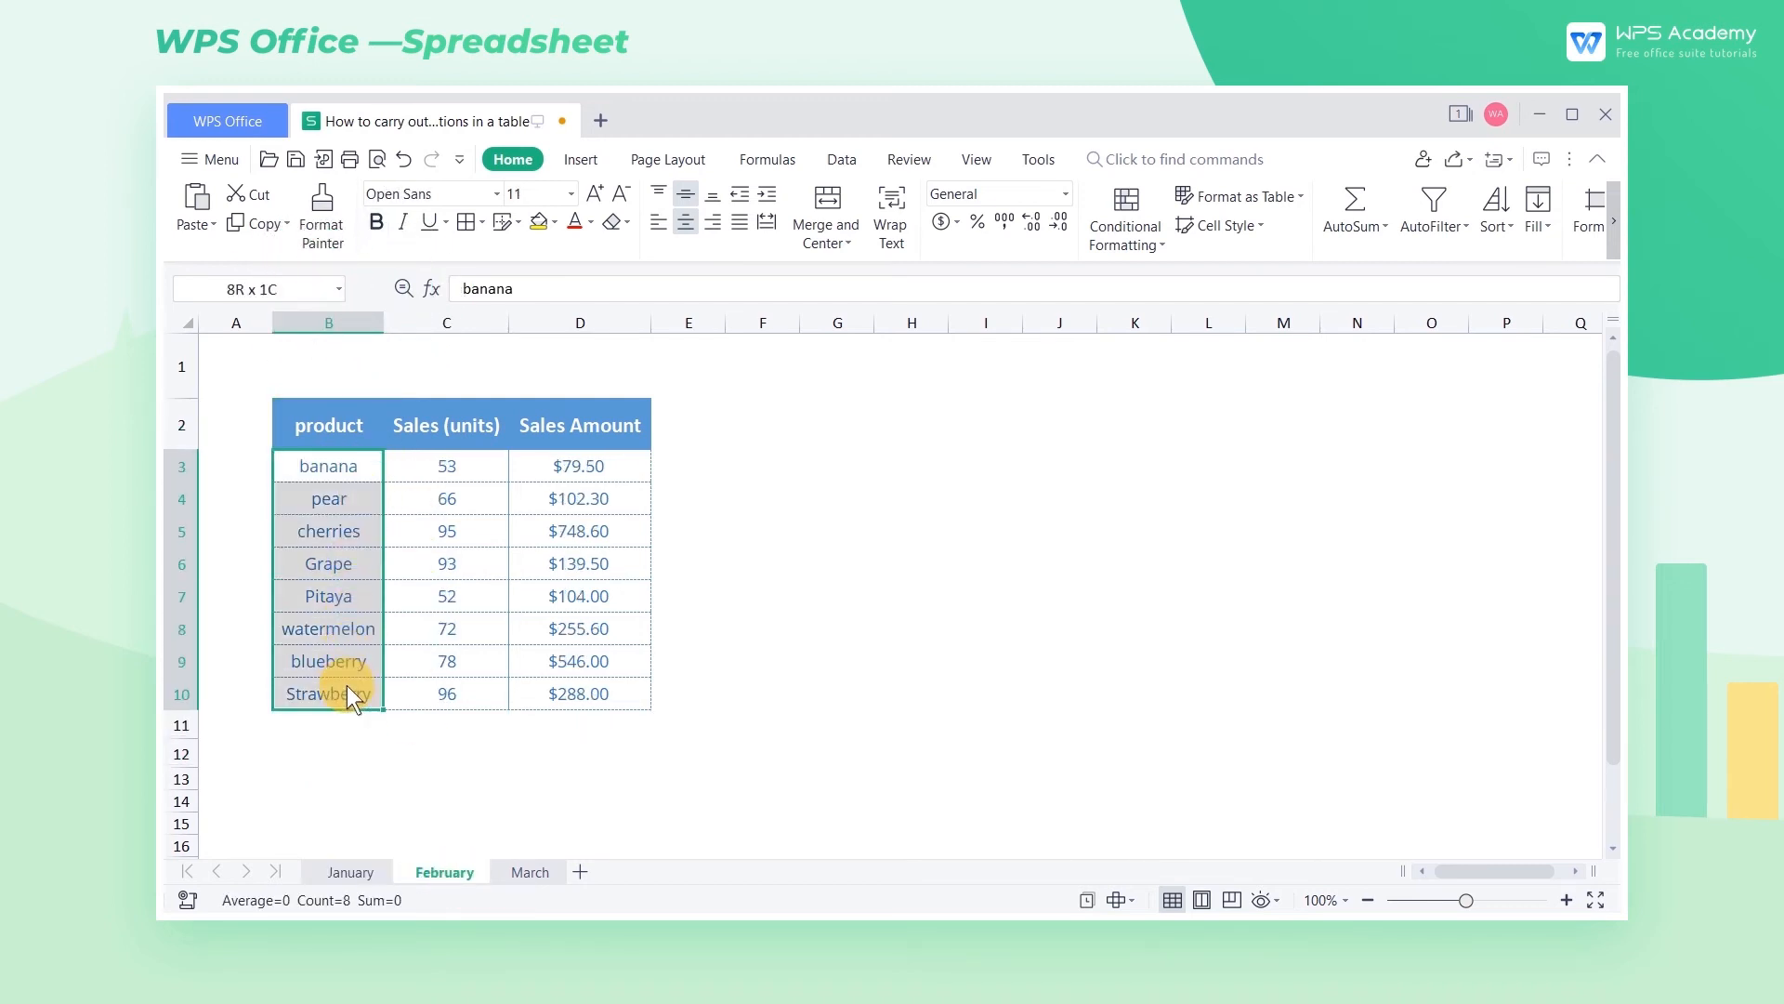
{"action": "left_click", "coordinate": [525, 875]}
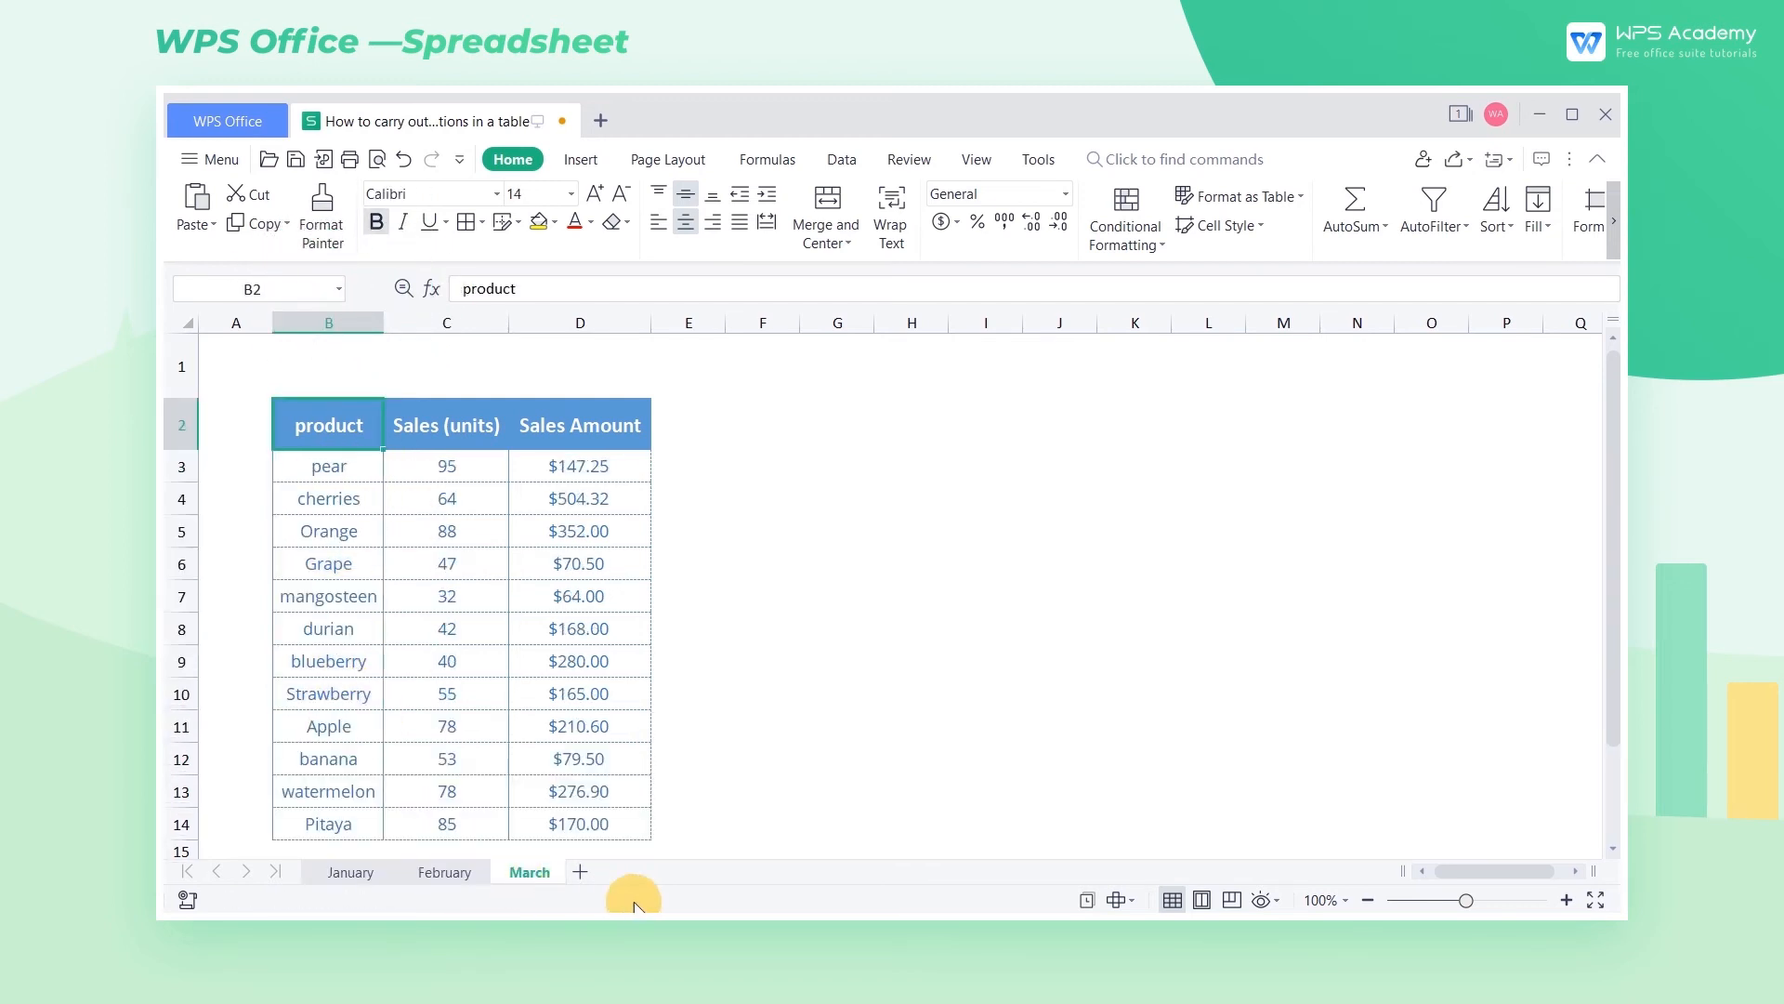
- Add a new sheet after March and name it Summary
{"action": "left_click", "coordinate": [582, 872]}
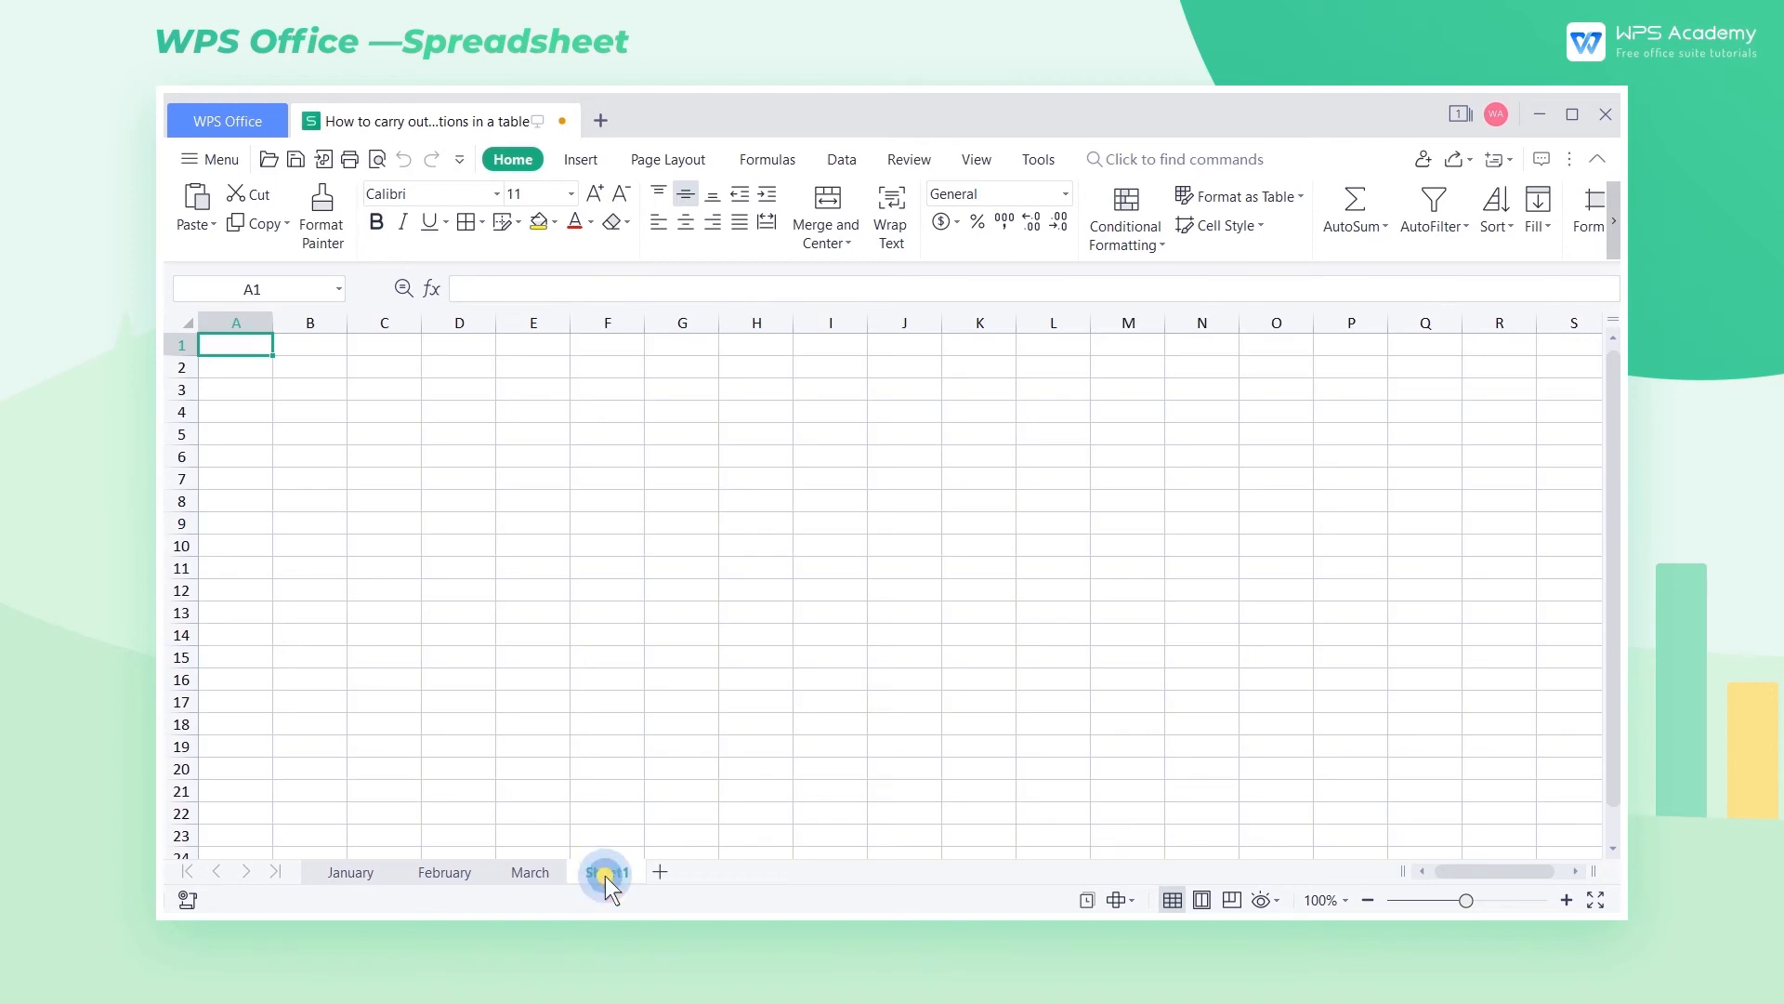
{"action": "double_click", "coordinate": [605, 875]}
{"action": "type", "text": "Summary"}
- Start a Consolidate operation at cell B3 of the Summary sheet and add January's range B2:D12 as a reference
{"action": "left_click", "coordinate": [339, 386]}
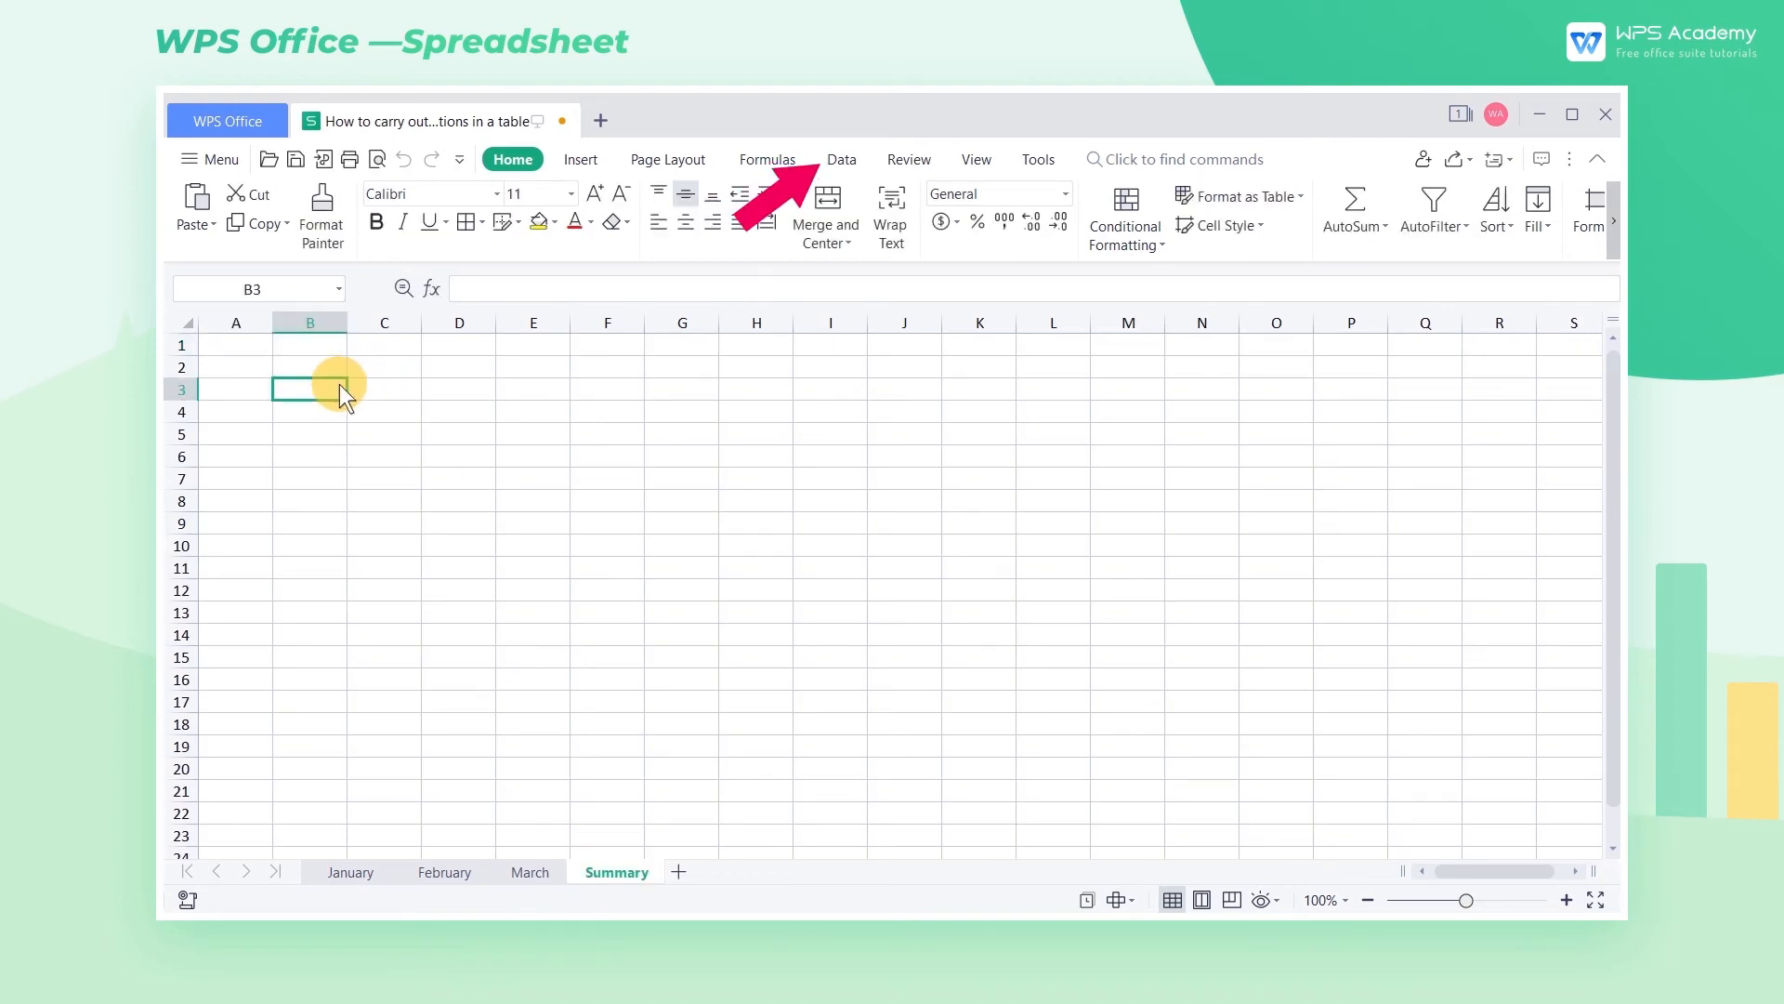
{"action": "left_click", "coordinate": [841, 160]}
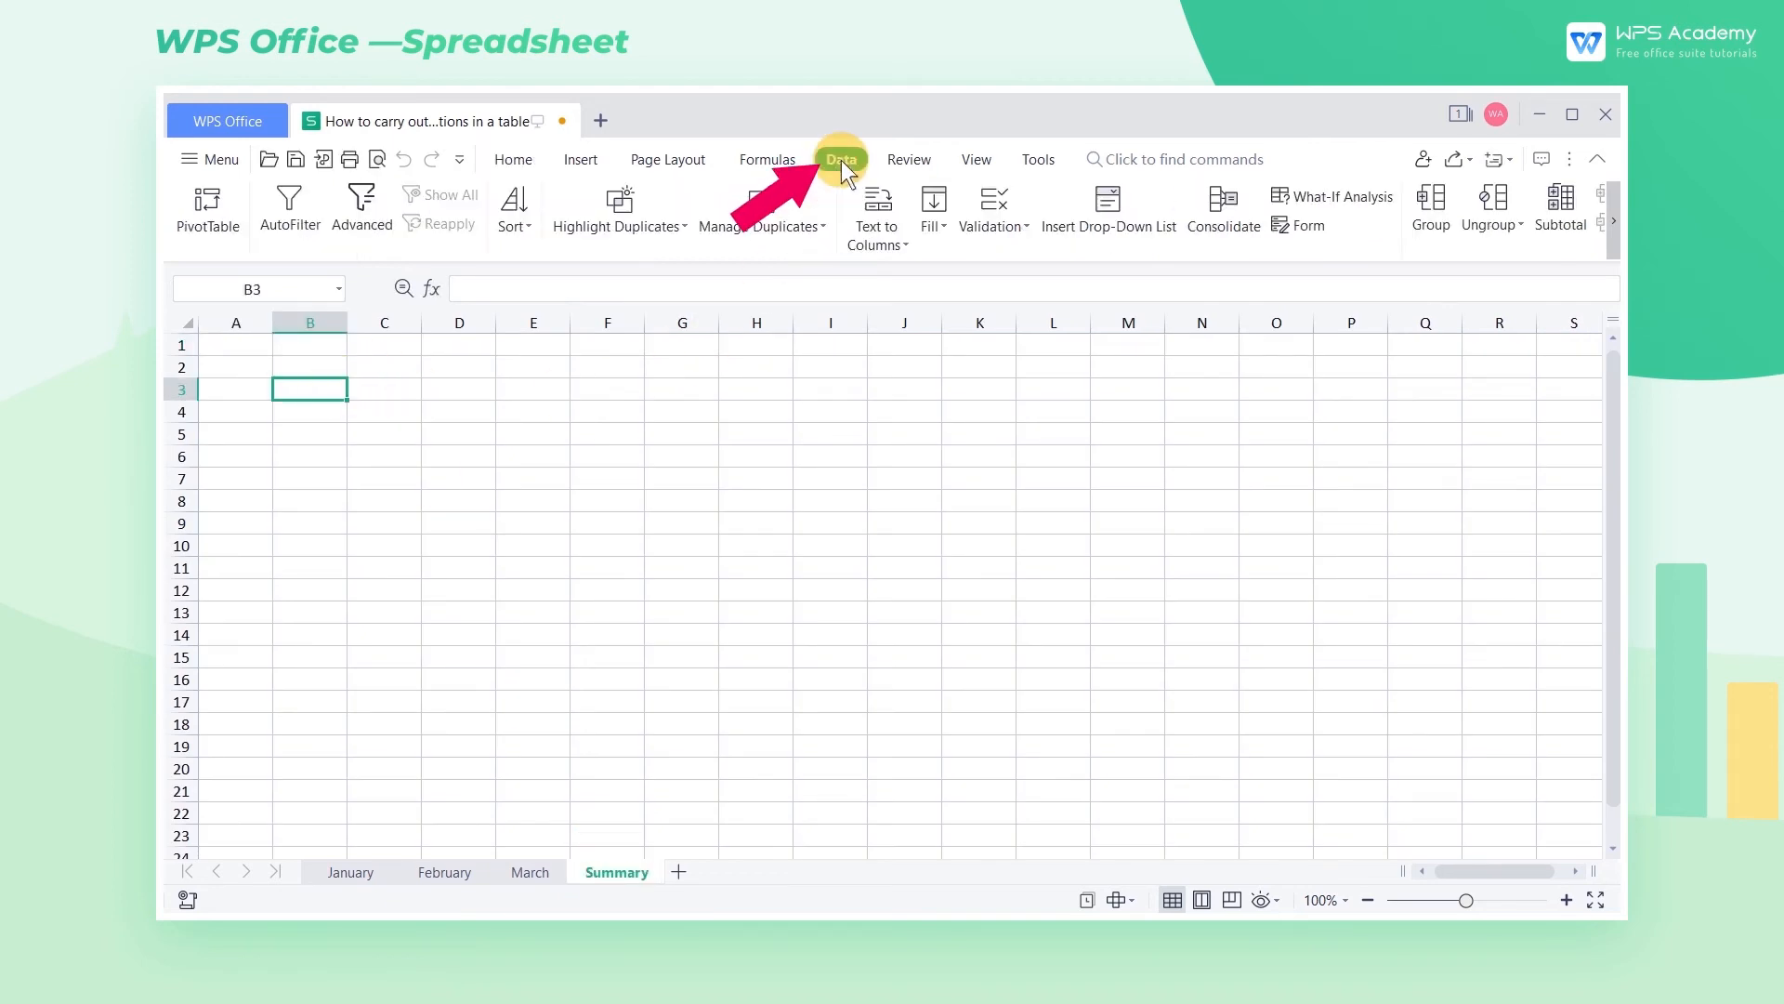
{"action": "left_click", "coordinate": [1209, 223]}
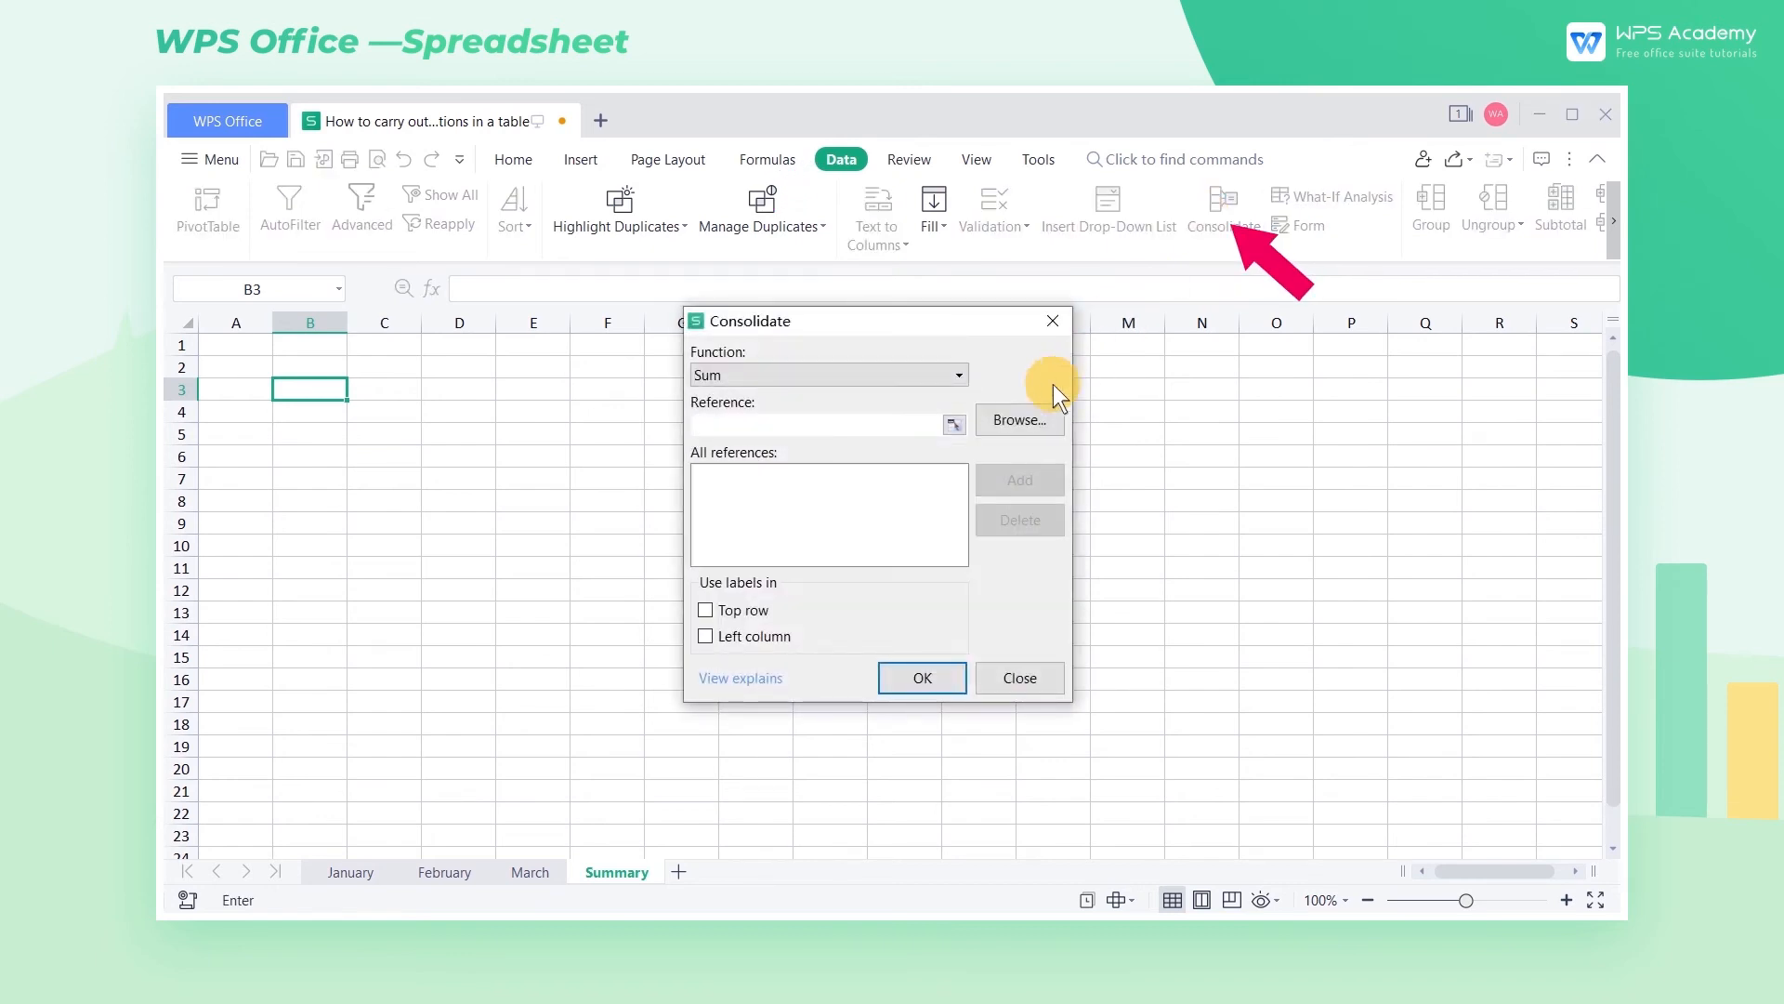
{"action": "left_click", "coordinate": [954, 426]}
{"action": "left_click", "coordinate": [346, 879]}
{"action": "left_click_drag", "start_coordinate": [329, 425], "coordinate": [614, 754]}
{"action": "left_click", "coordinate": [1056, 350]}
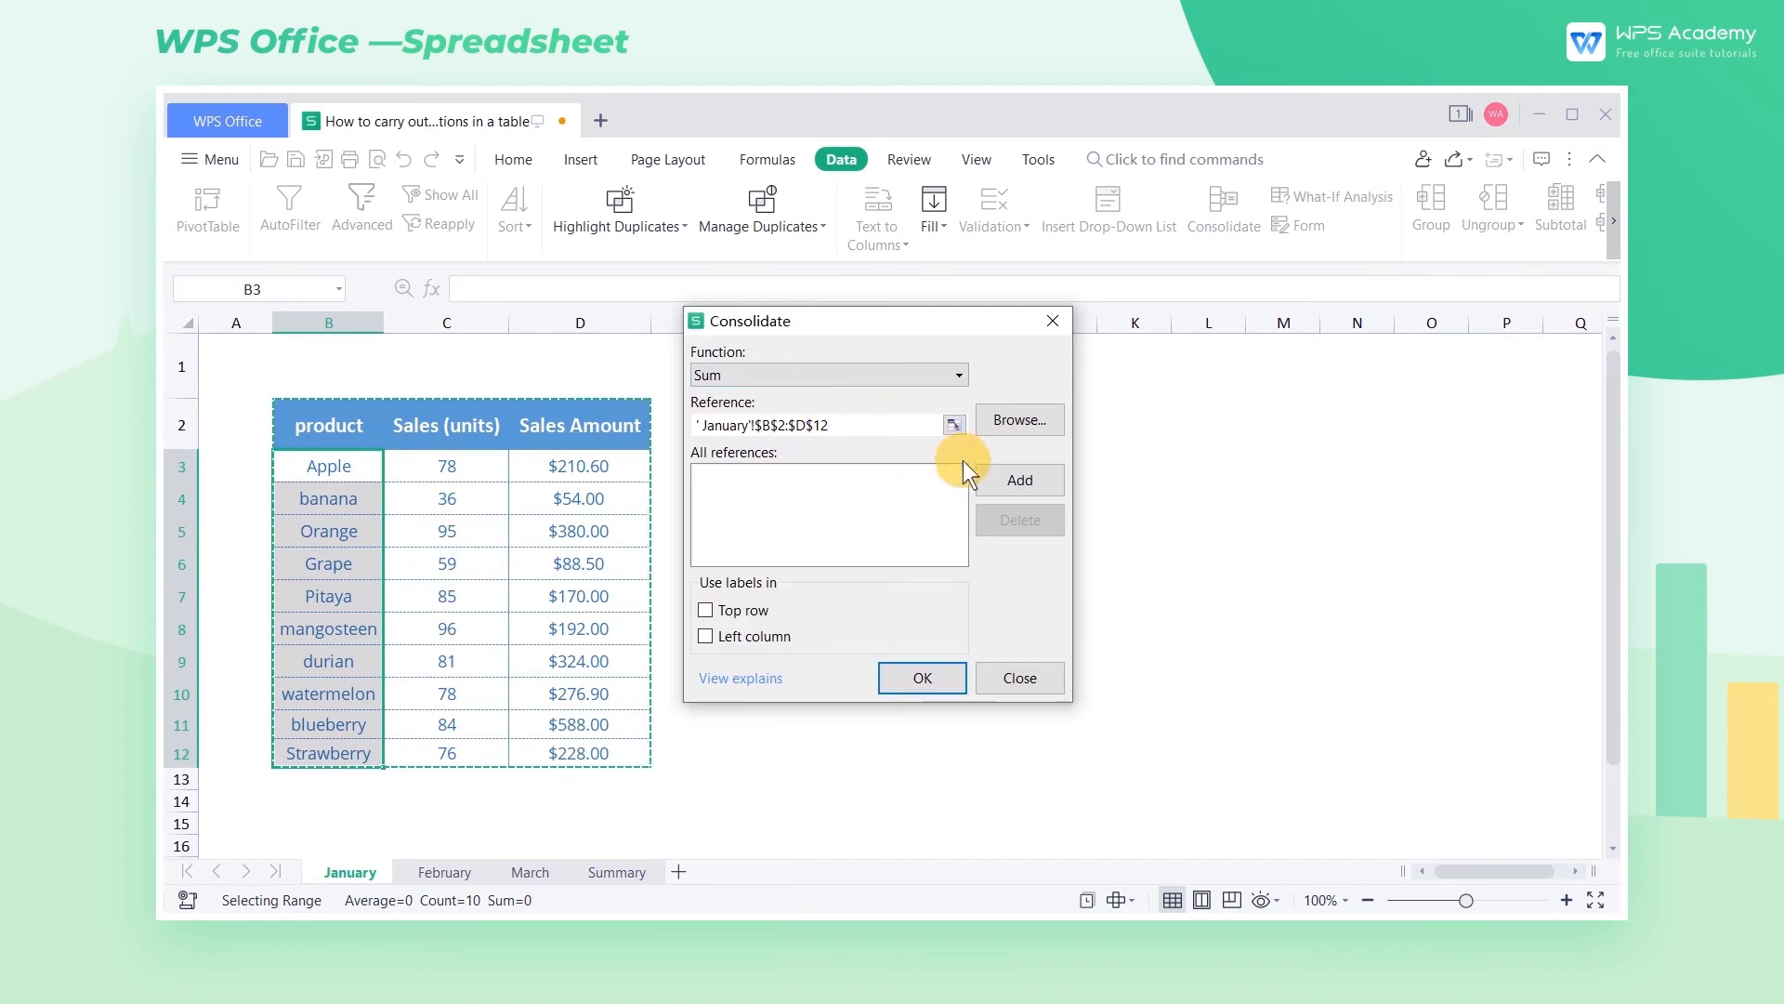
{"action": "left_click", "coordinate": [1013, 474]}
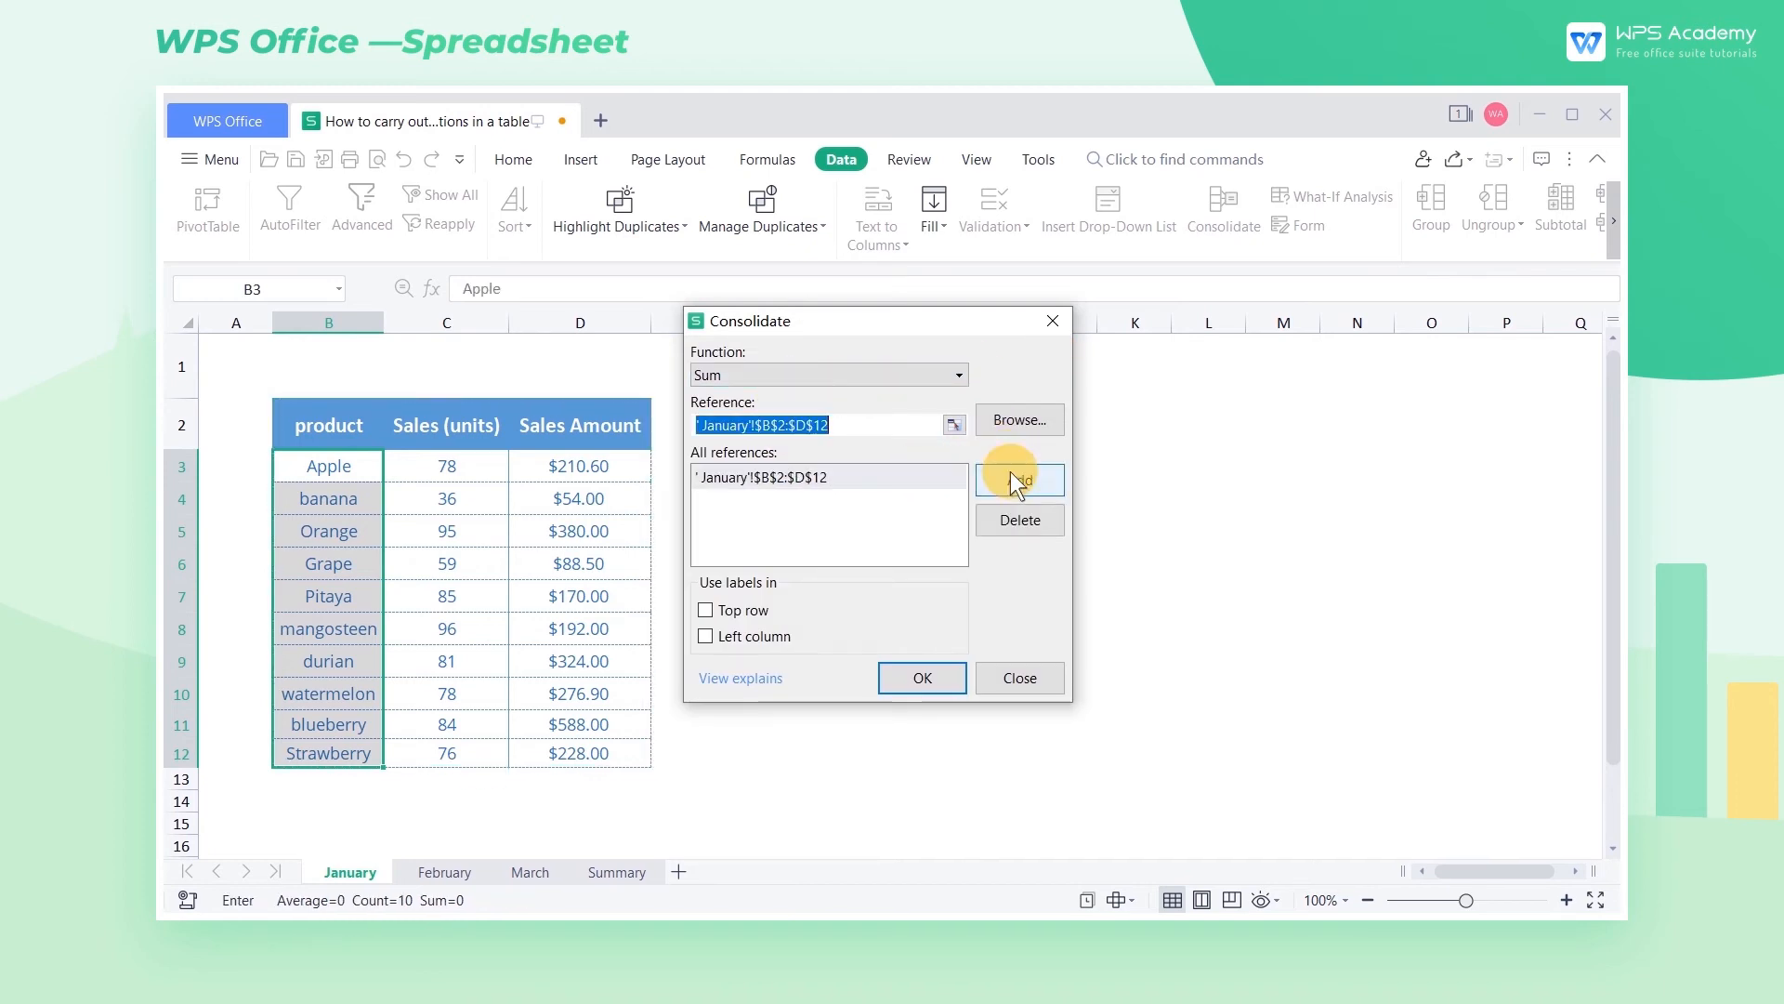
- Add the February sheet's range B2:D10 to the consolidation references
{"action": "left_click", "coordinate": [459, 871]}
{"action": "left_click_drag", "start_coordinate": [336, 426], "coordinate": [640, 692]}
{"action": "left_click", "coordinate": [1057, 350]}
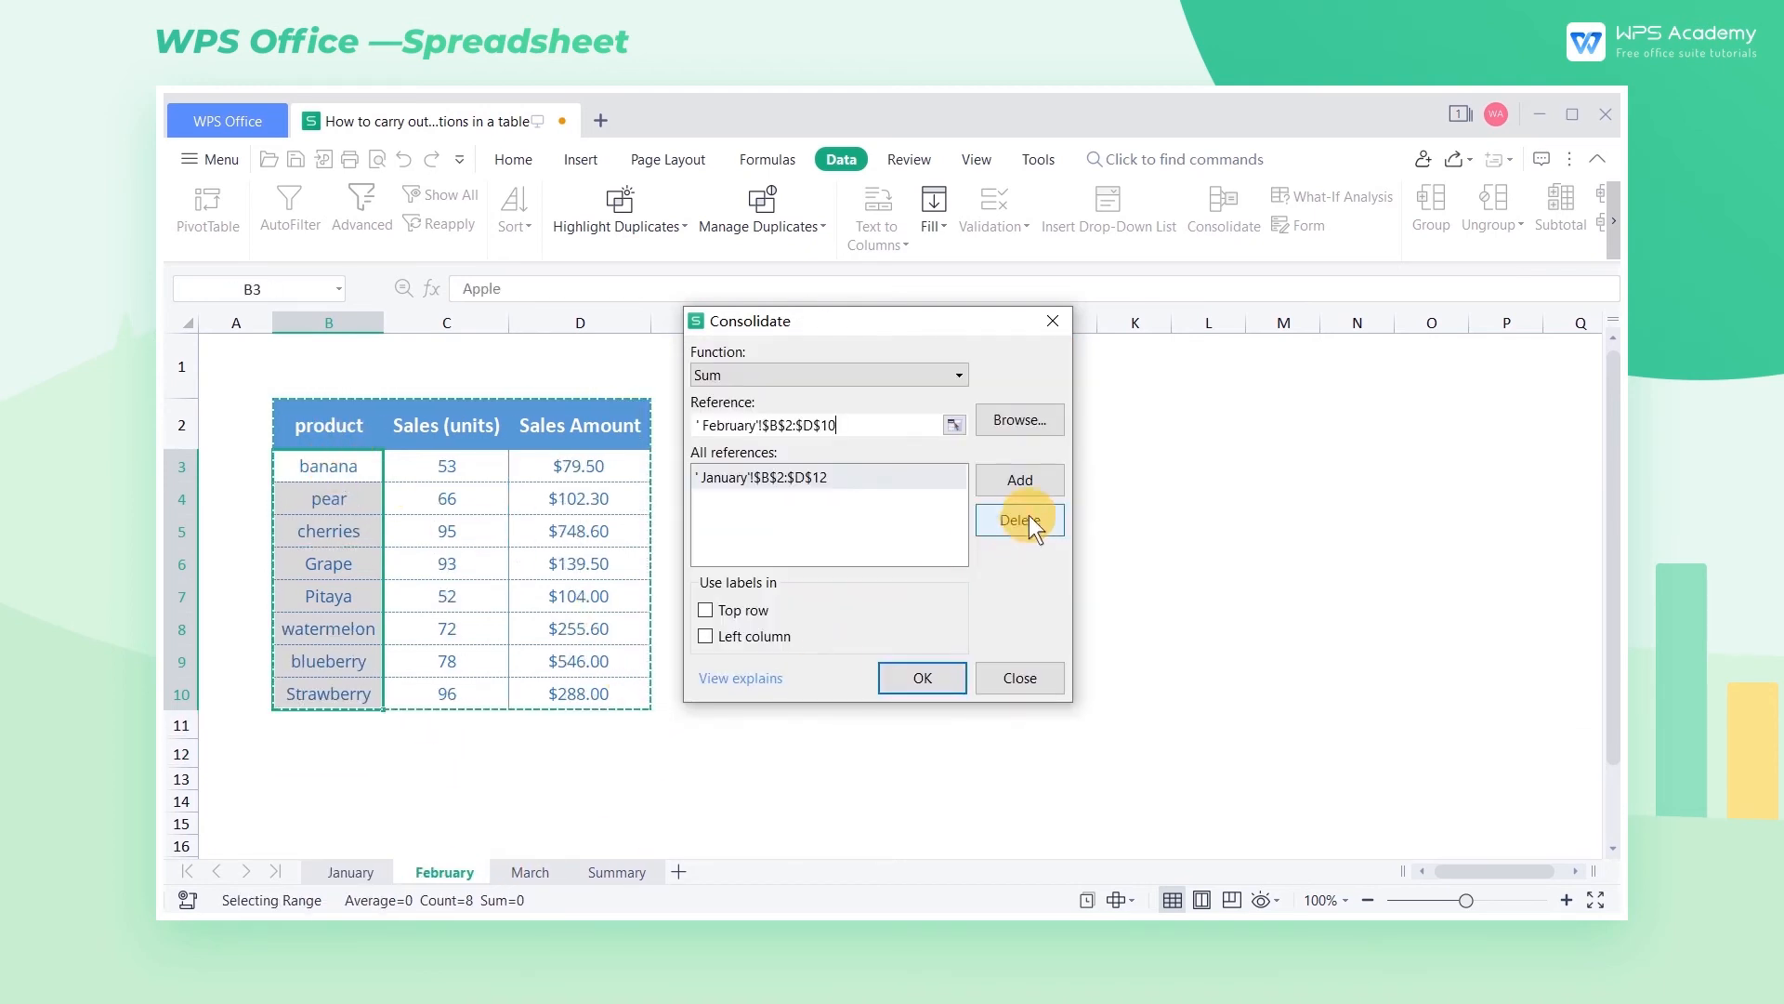
{"action": "left_click", "coordinate": [1019, 479]}
- Add the March sheet's range B2:D14 to the consolidation references
{"action": "left_click", "coordinate": [534, 872]}
{"action": "left_click_drag", "start_coordinate": [337, 440], "coordinate": [595, 824]}
{"action": "left_click", "coordinate": [1049, 474]}
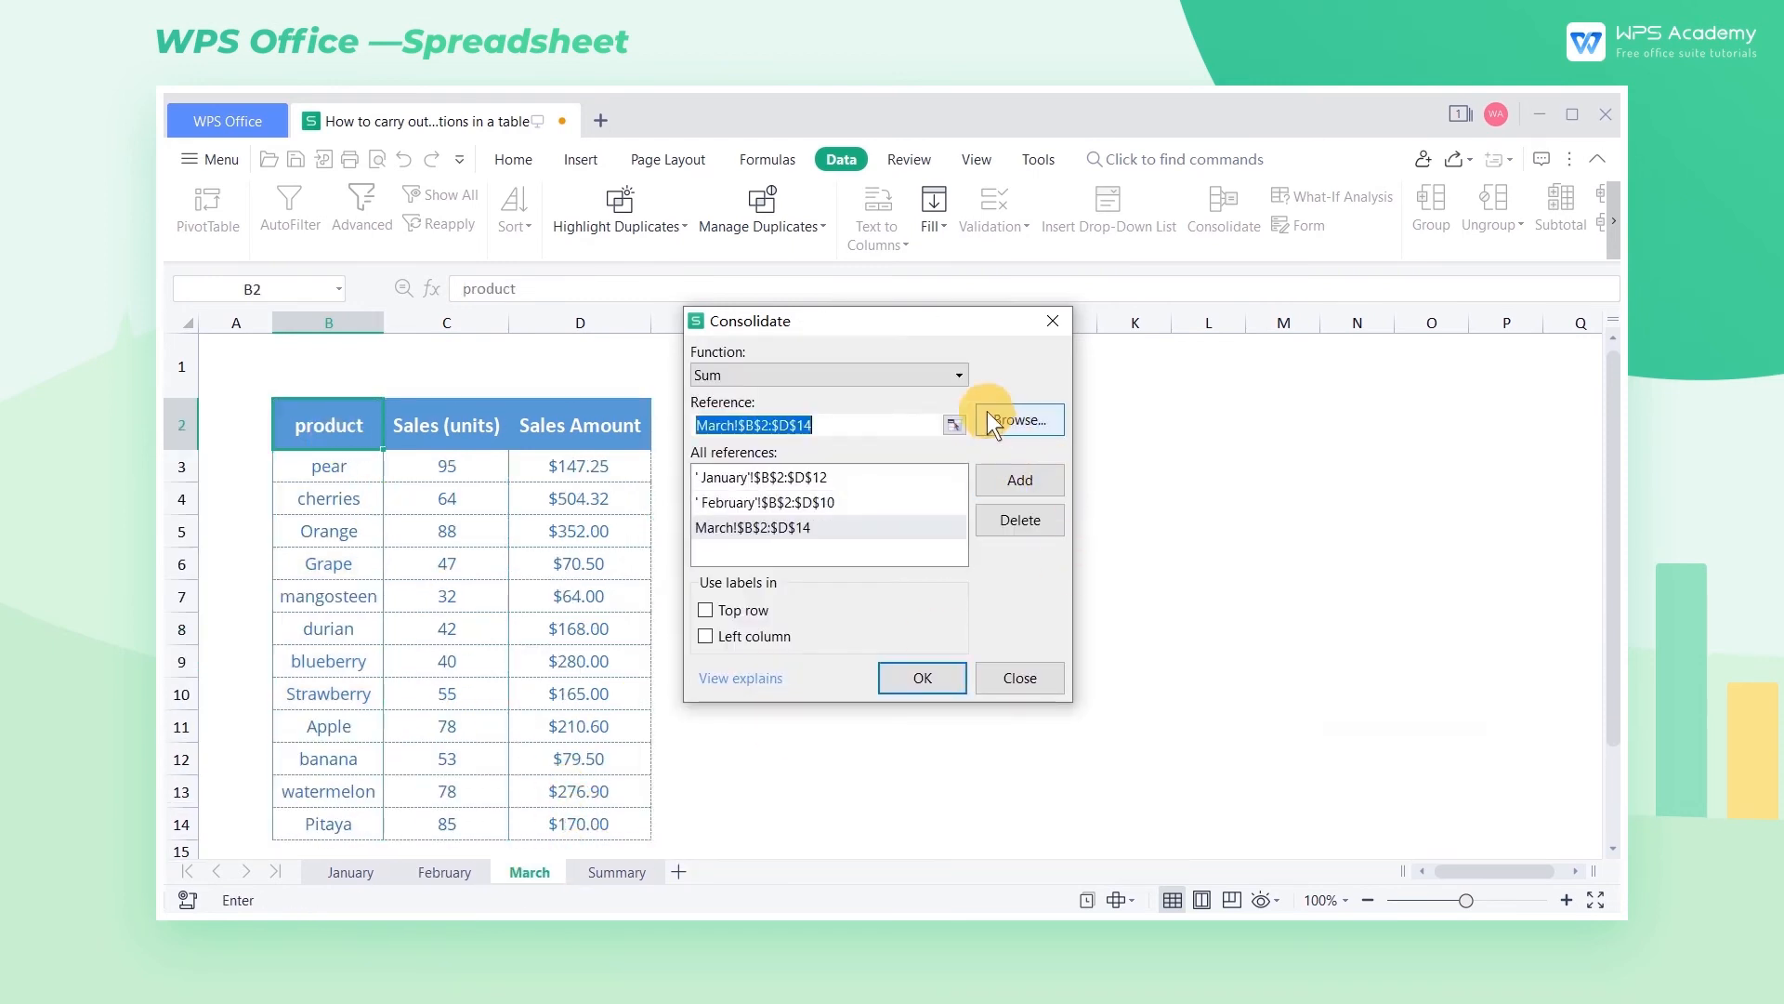
- Consolidate the three references with the Sum function, using labels from the top row and left column
{"action": "left_click", "coordinate": [960, 375]}
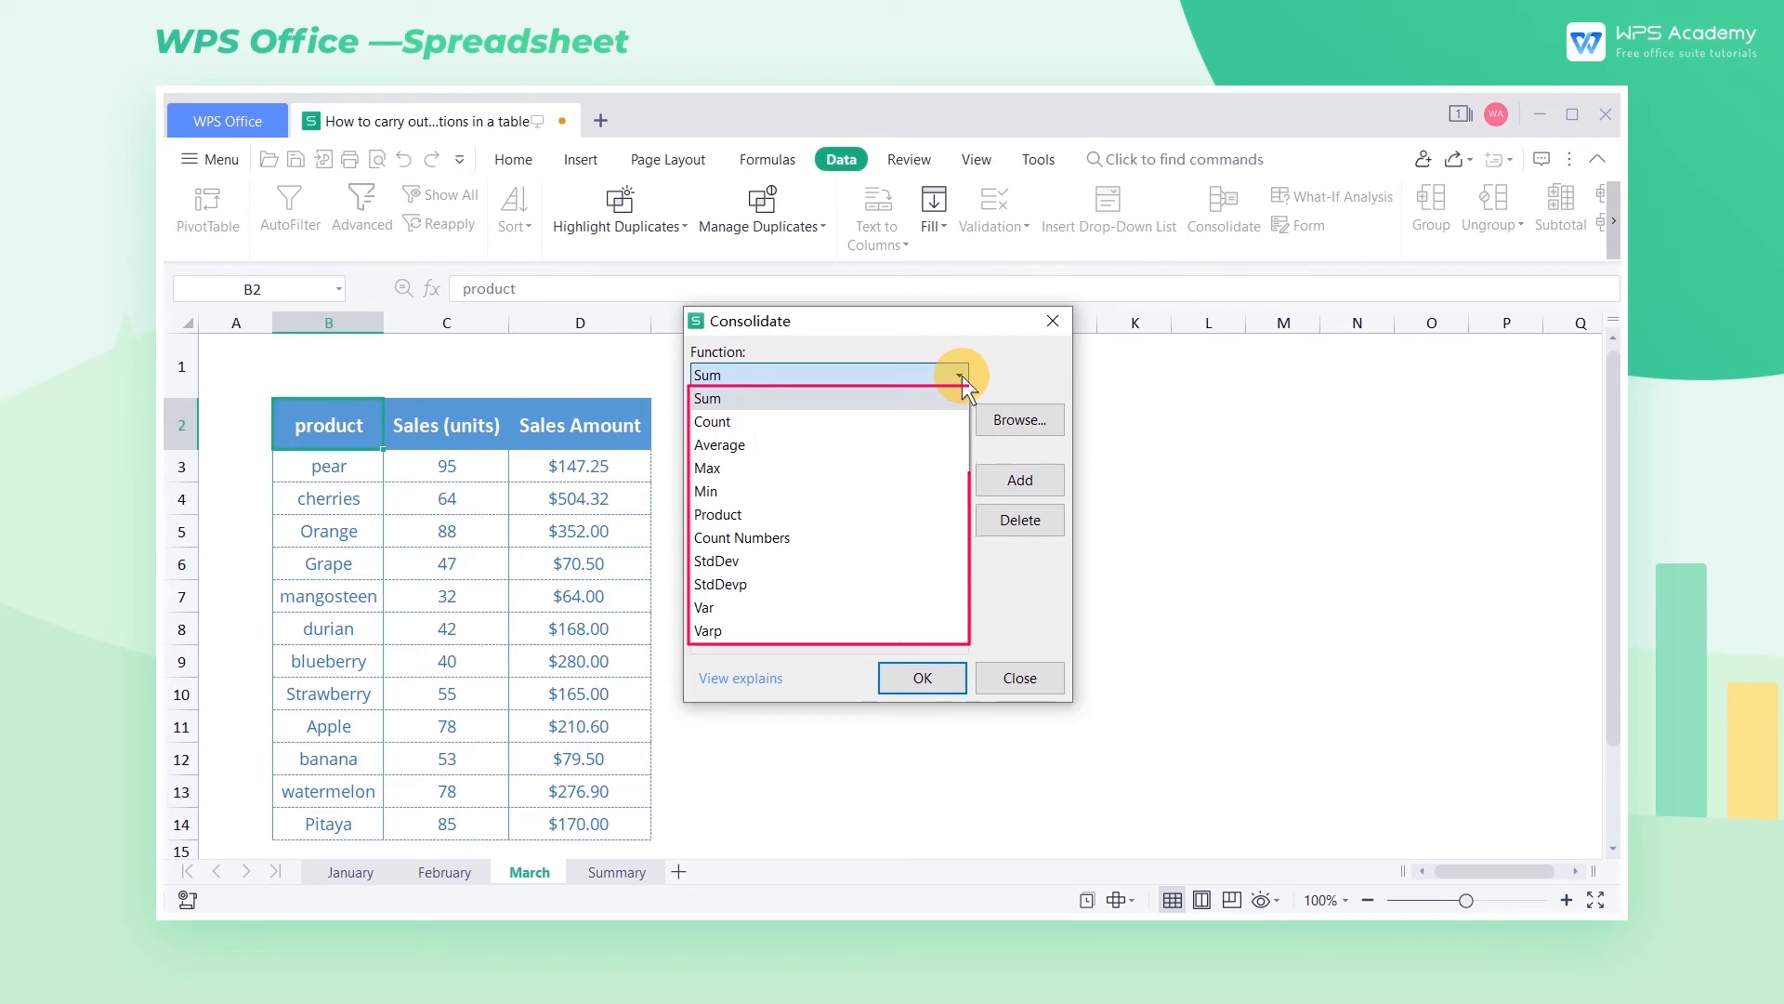
{"action": "left_click", "coordinate": [963, 374]}
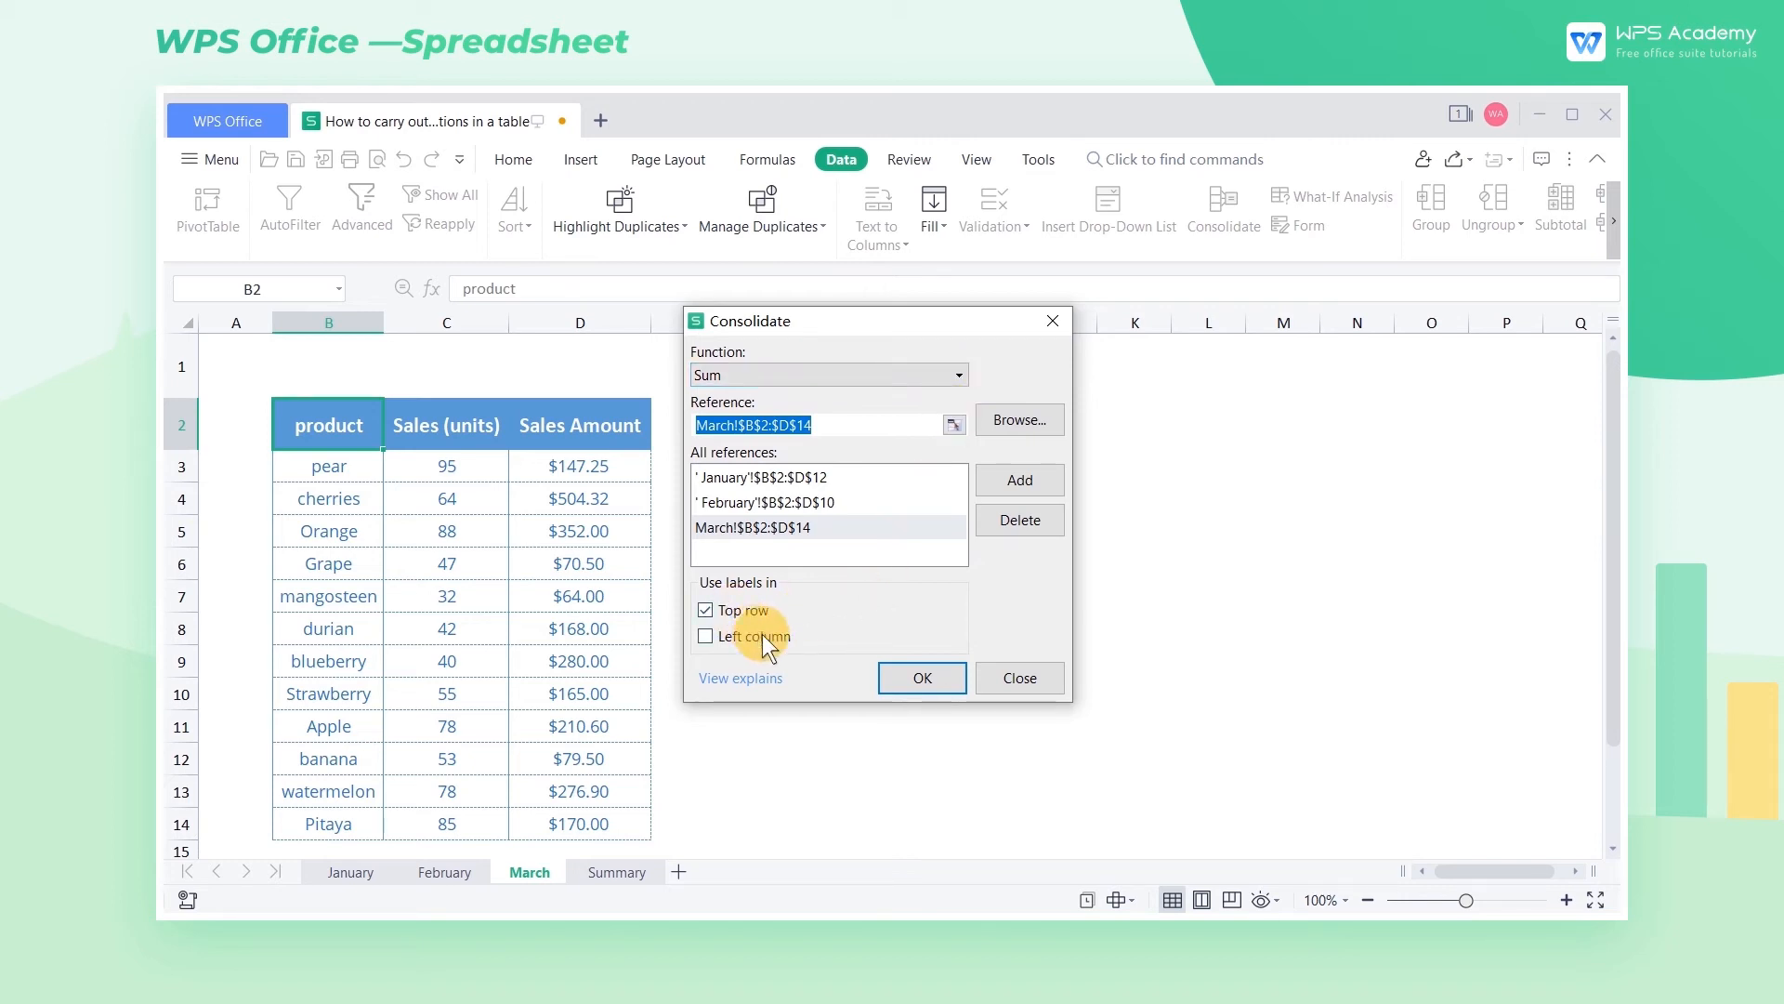
{"action": "left_click", "coordinate": [930, 682]}
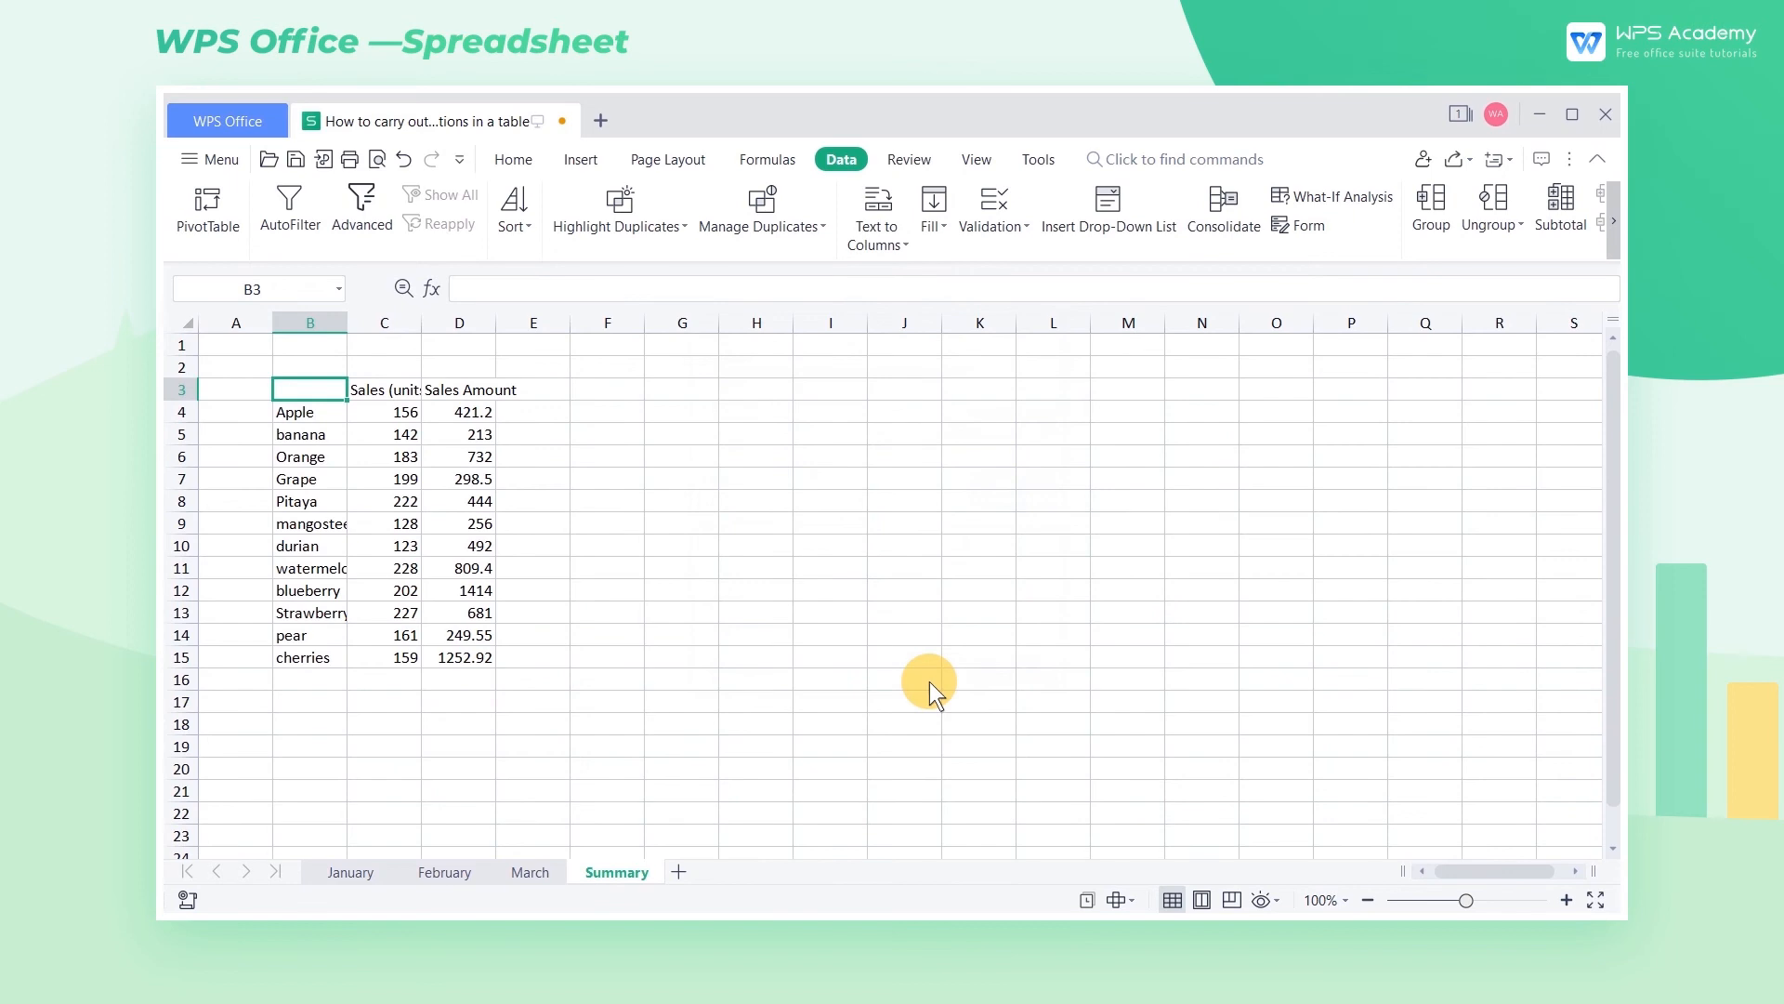
- Copy the March table B2:D14 and paste only its formatting onto the Summary table starting at cell B3
{"action": "left_click", "coordinate": [530, 872]}
{"action": "left_click_drag", "start_coordinate": [330, 421], "coordinate": [590, 814]}
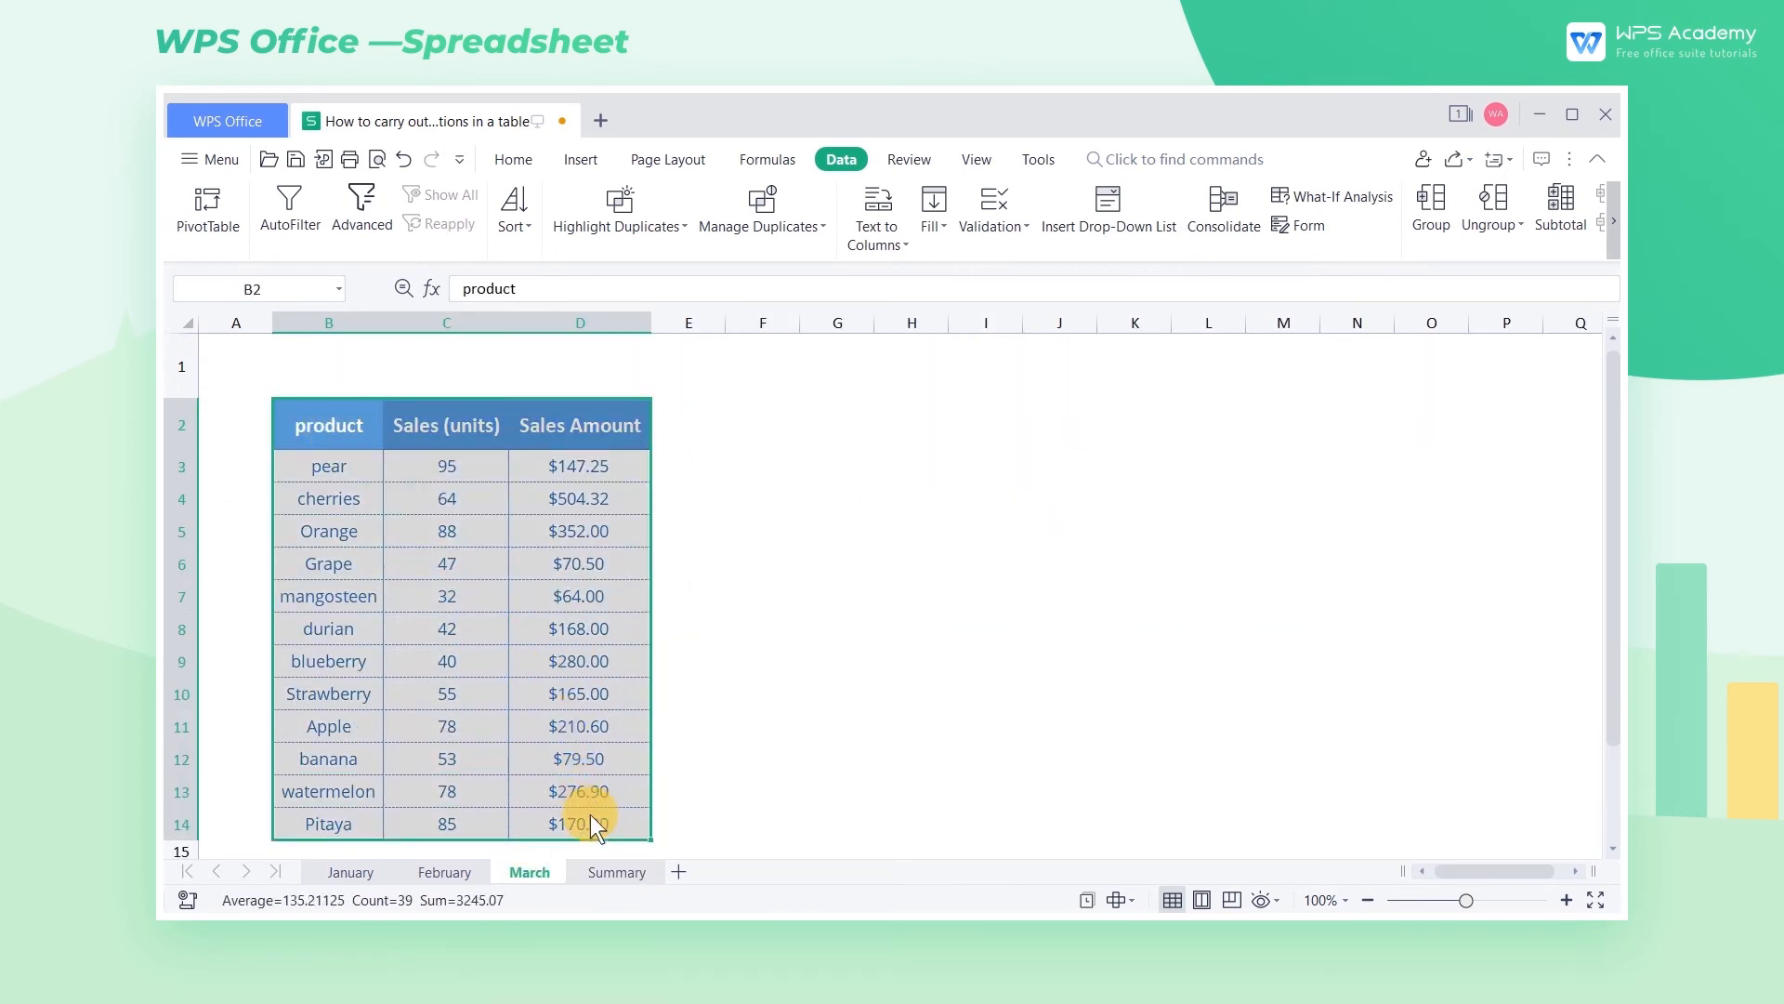
{"action": "left_click", "coordinate": [618, 871]}
{"action": "right_click", "coordinate": [330, 391]}
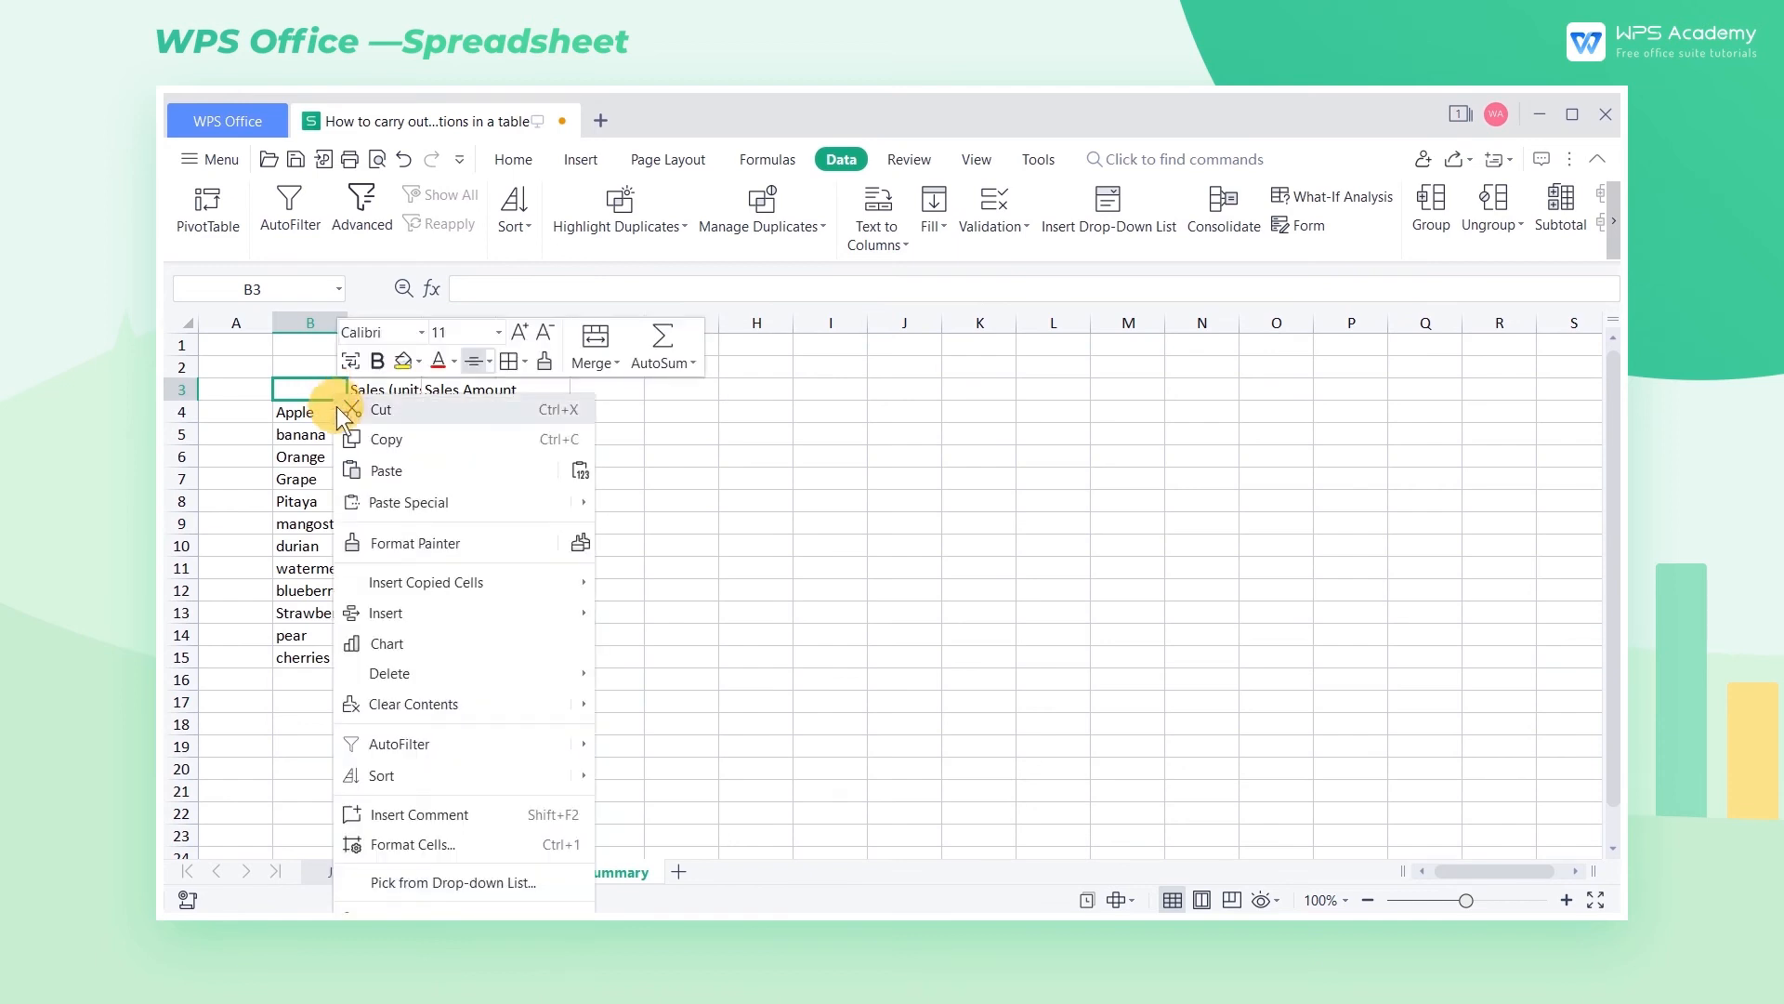
{"action": "mouse_move", "coordinate": [577, 507]}
{"action": "left_click", "coordinate": [685, 591]}
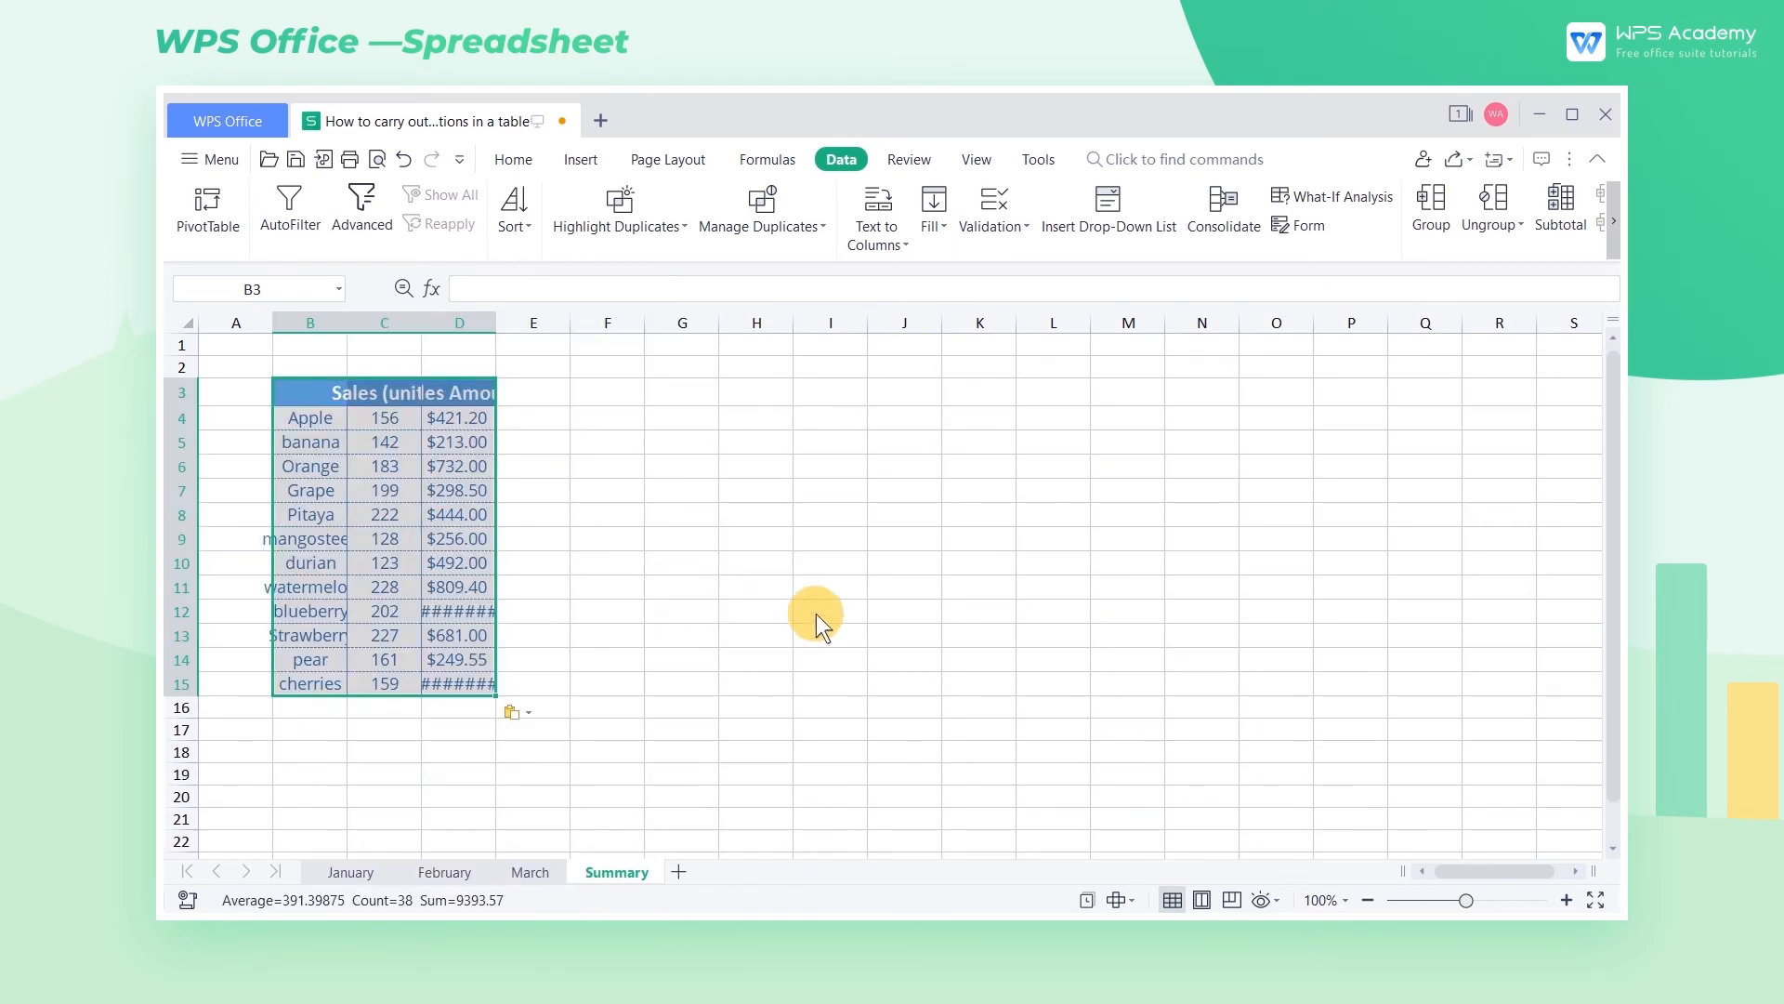
- Fit all column widths of the Summary sheet to their contents
{"action": "left_click", "coordinate": [185, 323]}
{"action": "double_click", "coordinate": [346, 324]}
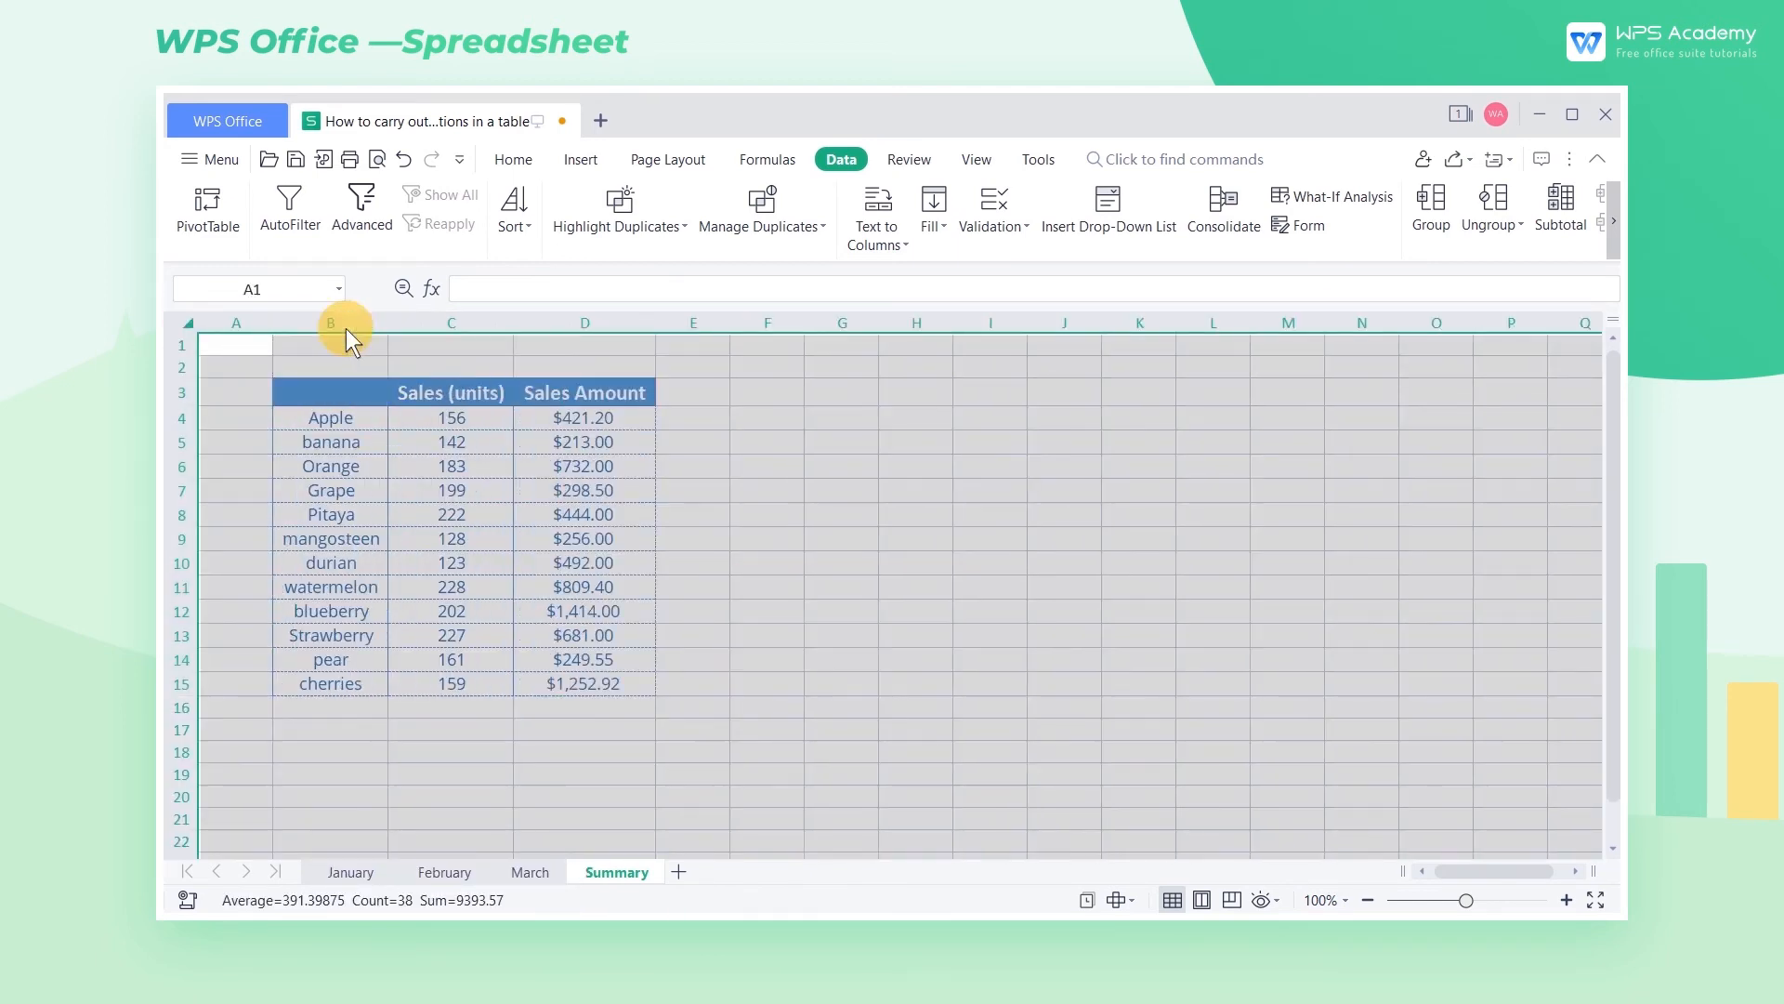
{"action": "left_click", "coordinate": [768, 504]}
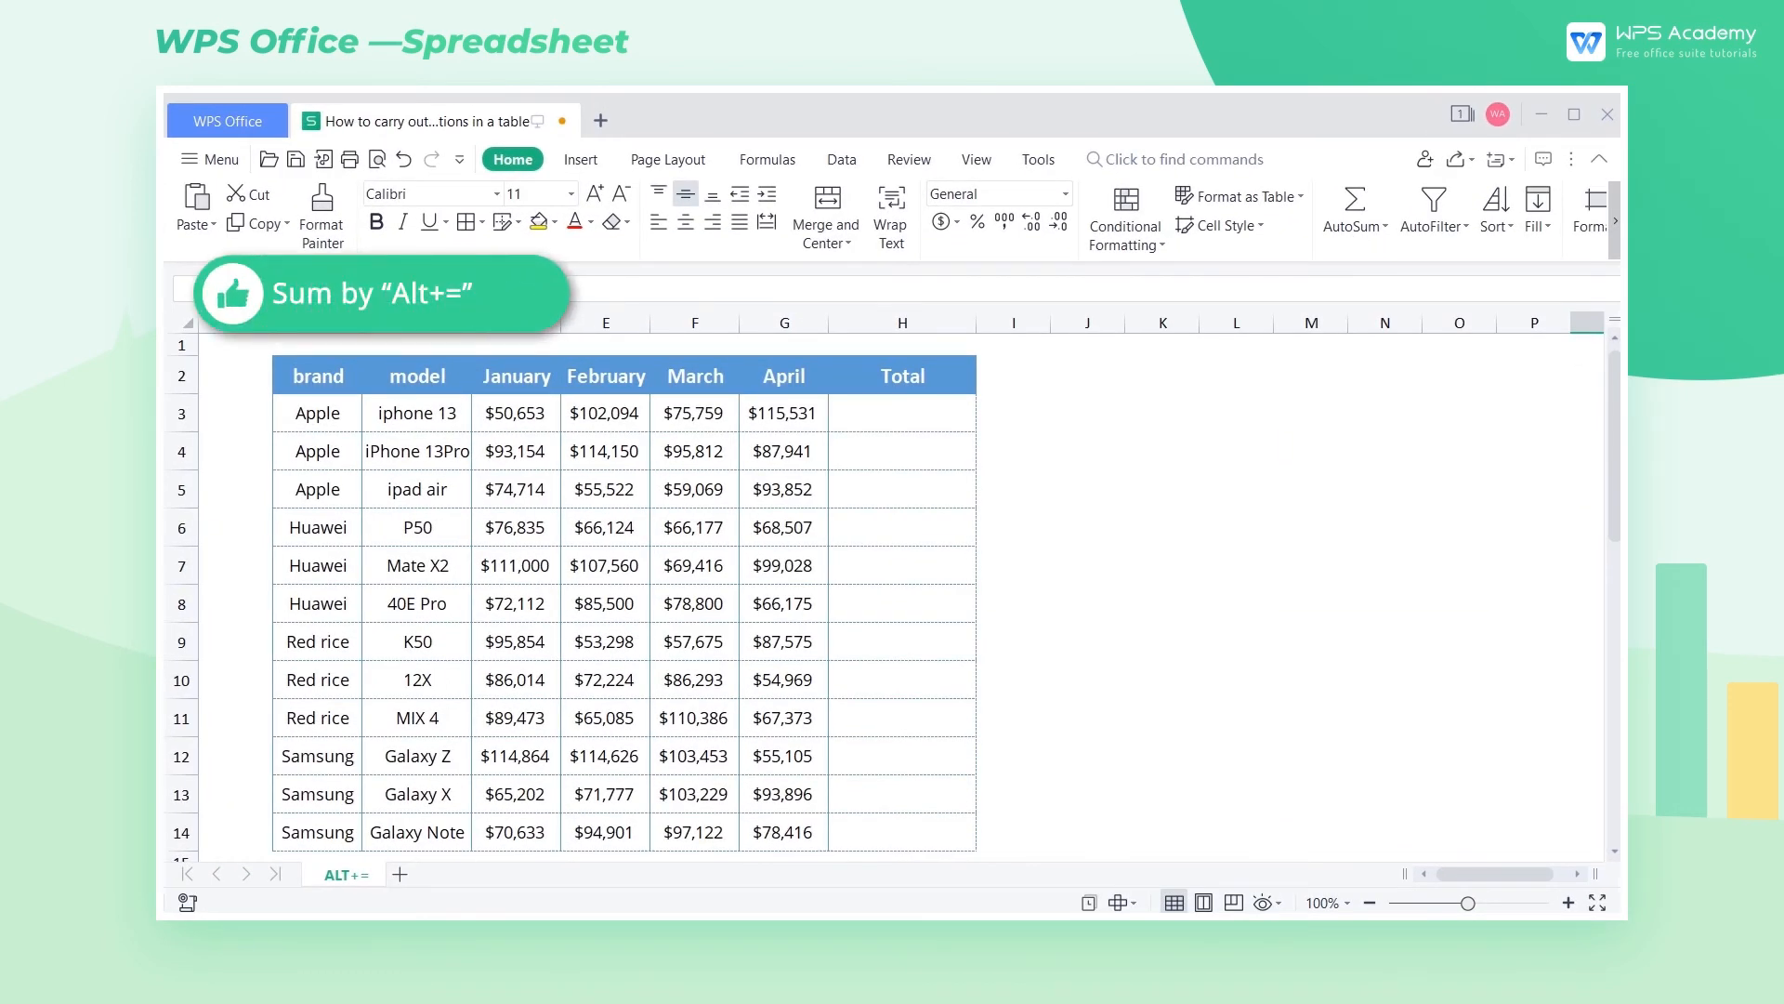
- Fill the Total column H3:H14 with the January to April sum of each model using AutoSum on D3:H14
{"action": "left_click_drag", "start_coordinate": [512, 409], "coordinate": [966, 821]}
{"action": "key", "text": "alt+equal"}
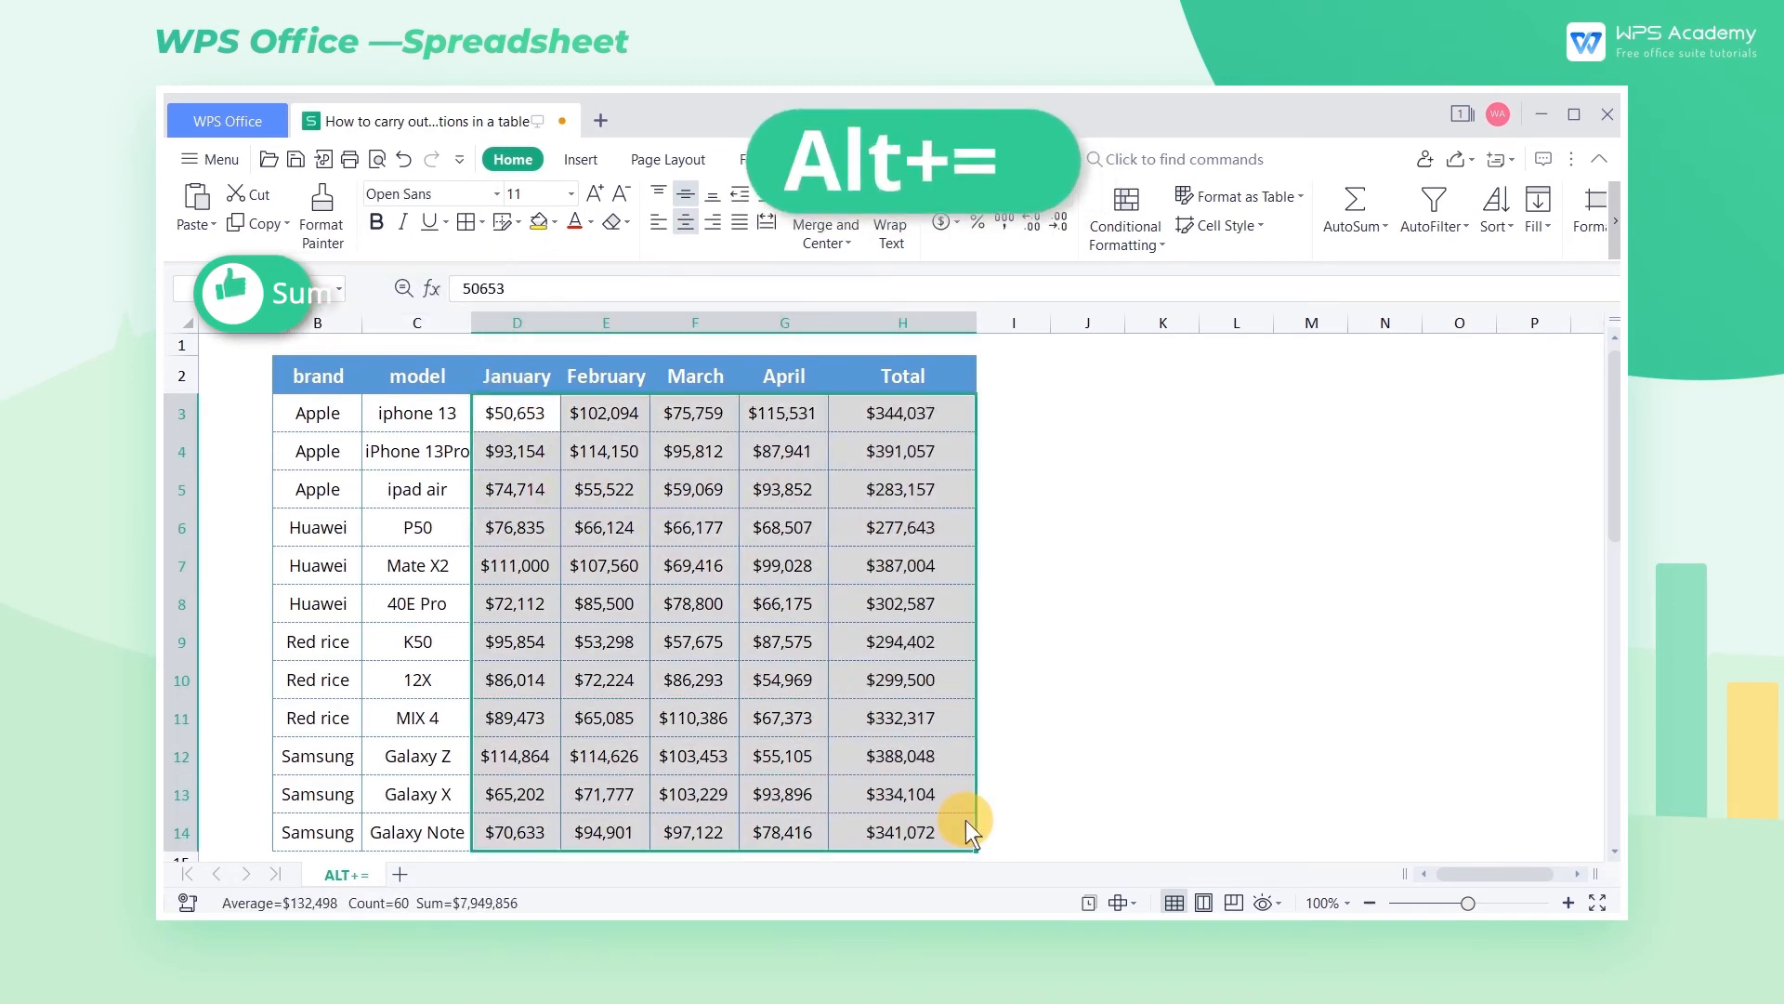
{"action": "left_click", "coordinate": [1073, 792]}
- Check the January to April sums of the iphone 13 and iPhone 13Pro rows against their totals
{"action": "left_click_drag", "start_coordinate": [512, 412], "coordinate": [791, 419]}
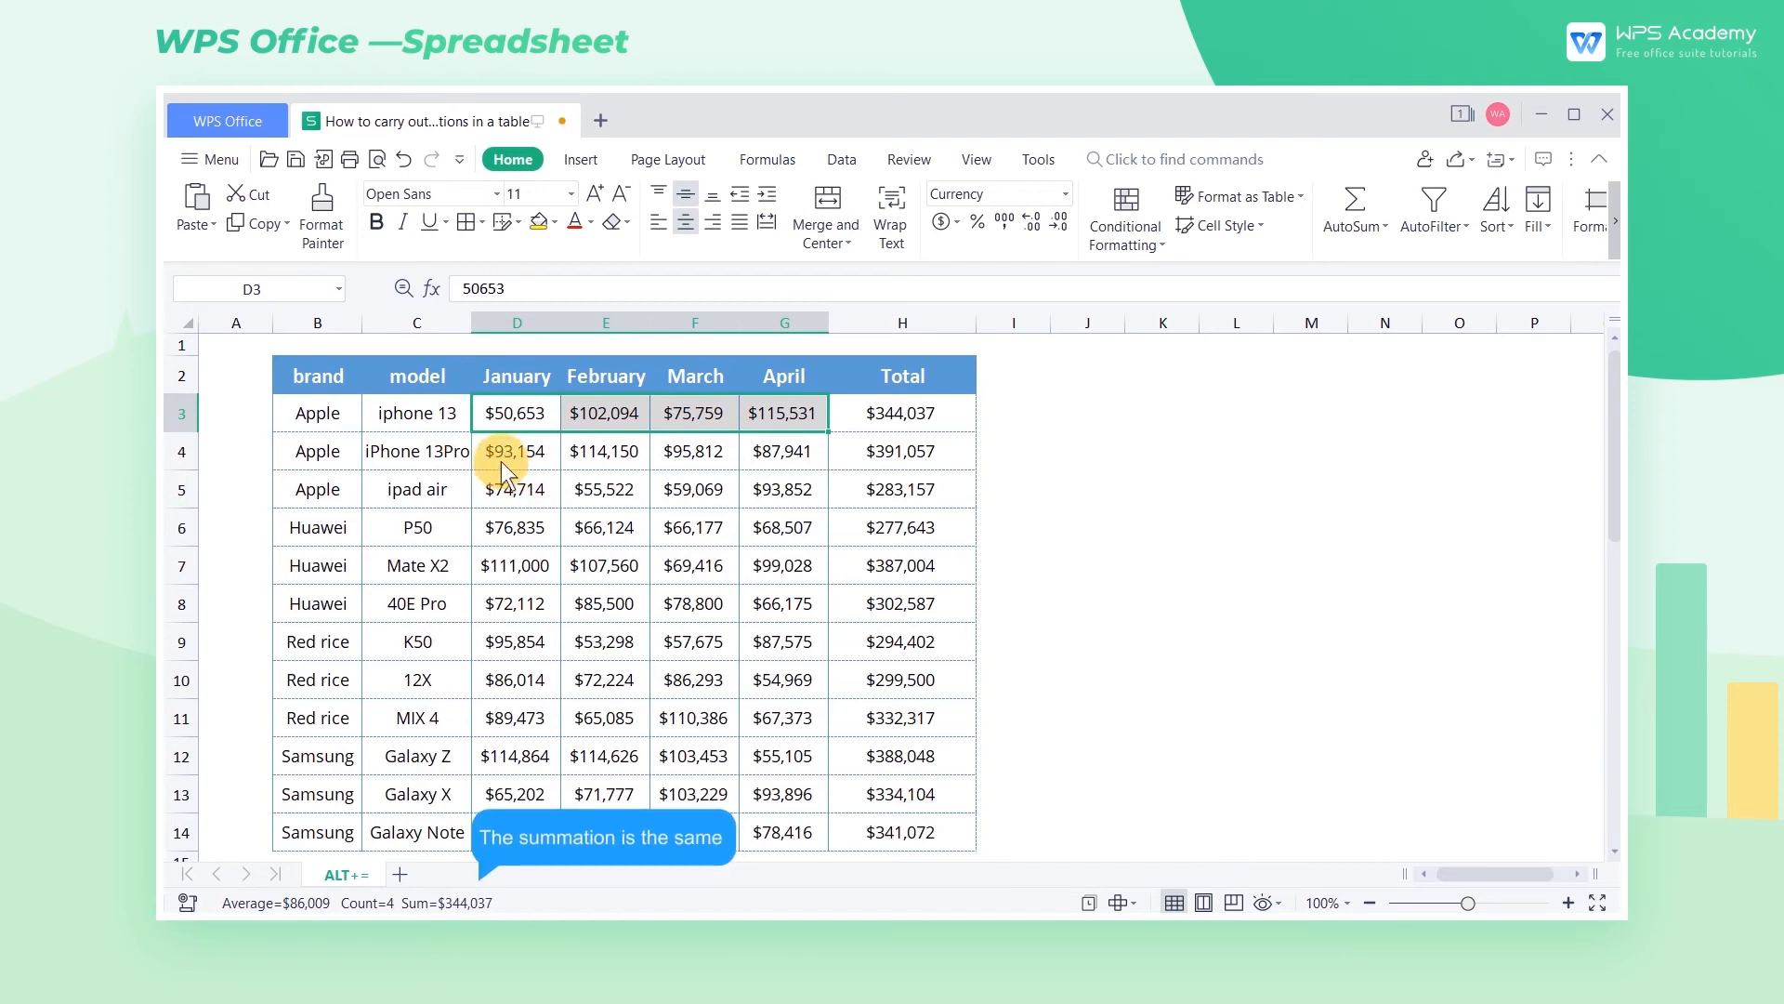
{"action": "left_click_drag", "start_coordinate": [501, 456], "coordinate": [786, 453]}
{"action": "left_click", "coordinate": [1017, 485]}
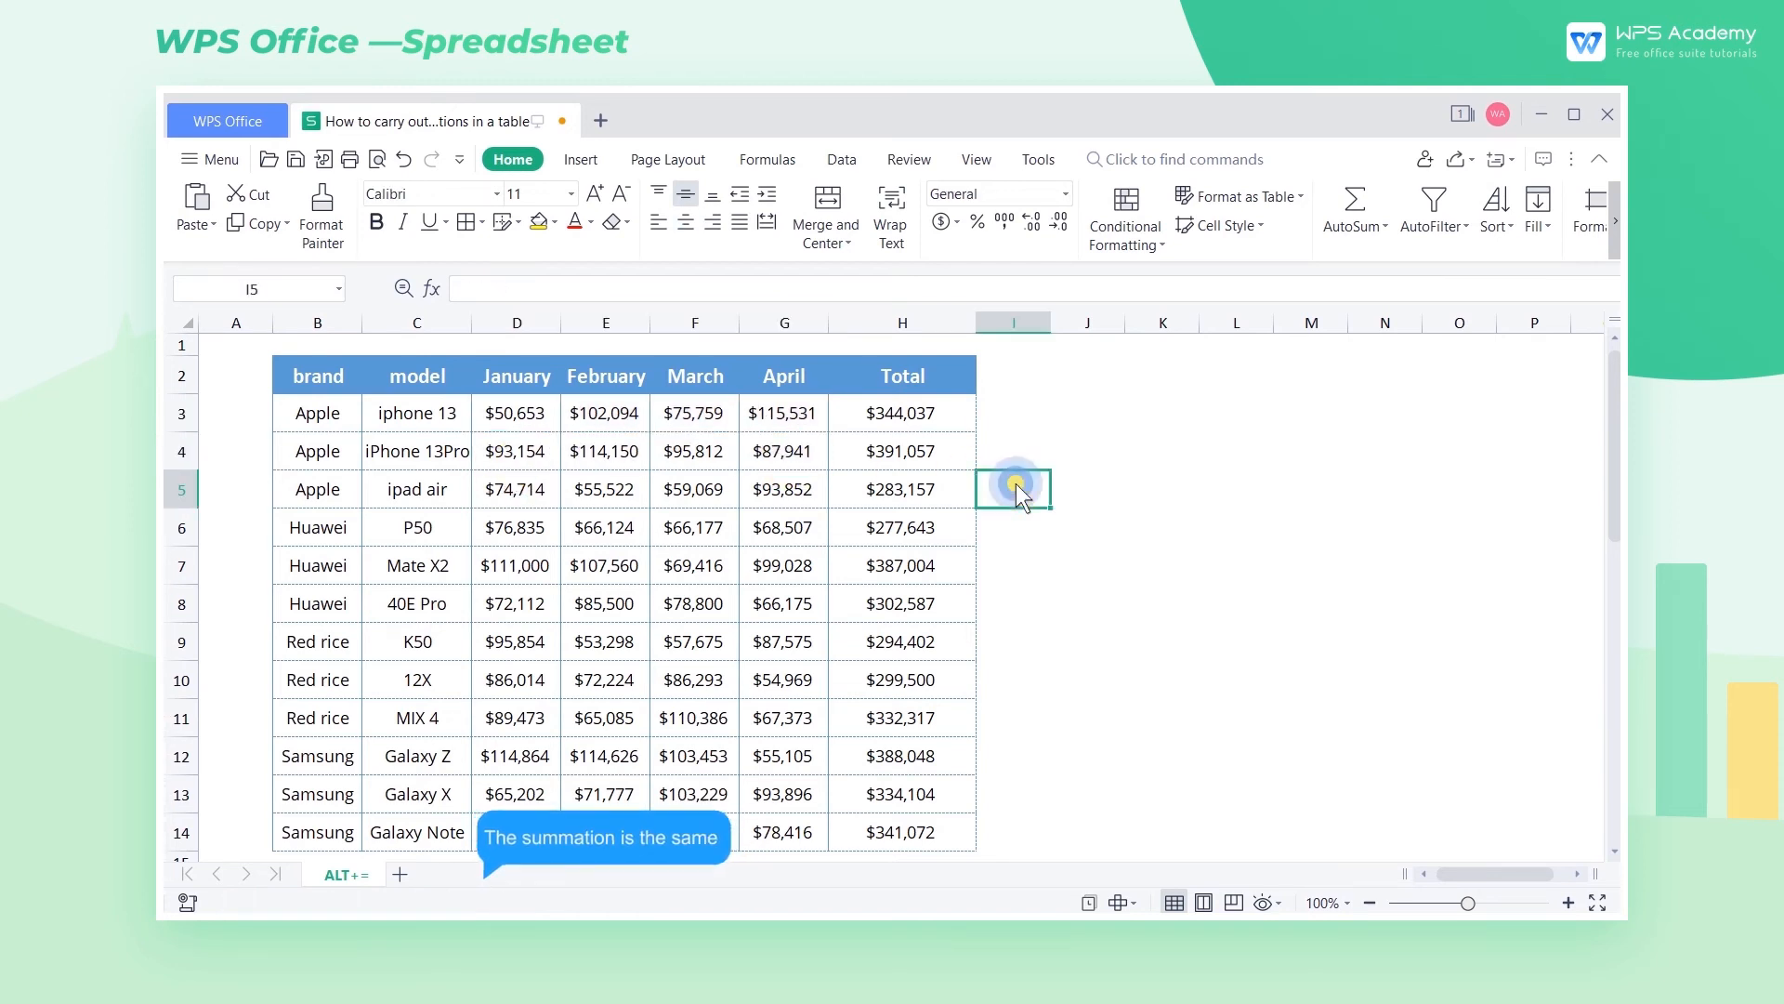
- Apply AutoSum to the range D19:H34 of the second table to fill each model's Total
{"action": "scroll", "coordinate": [1129, 637], "scroll_direction": "down", "scroll_amount": 5}
{"action": "scroll", "coordinate": [1129, 636], "scroll_direction": "down", "scroll_amount": 1}
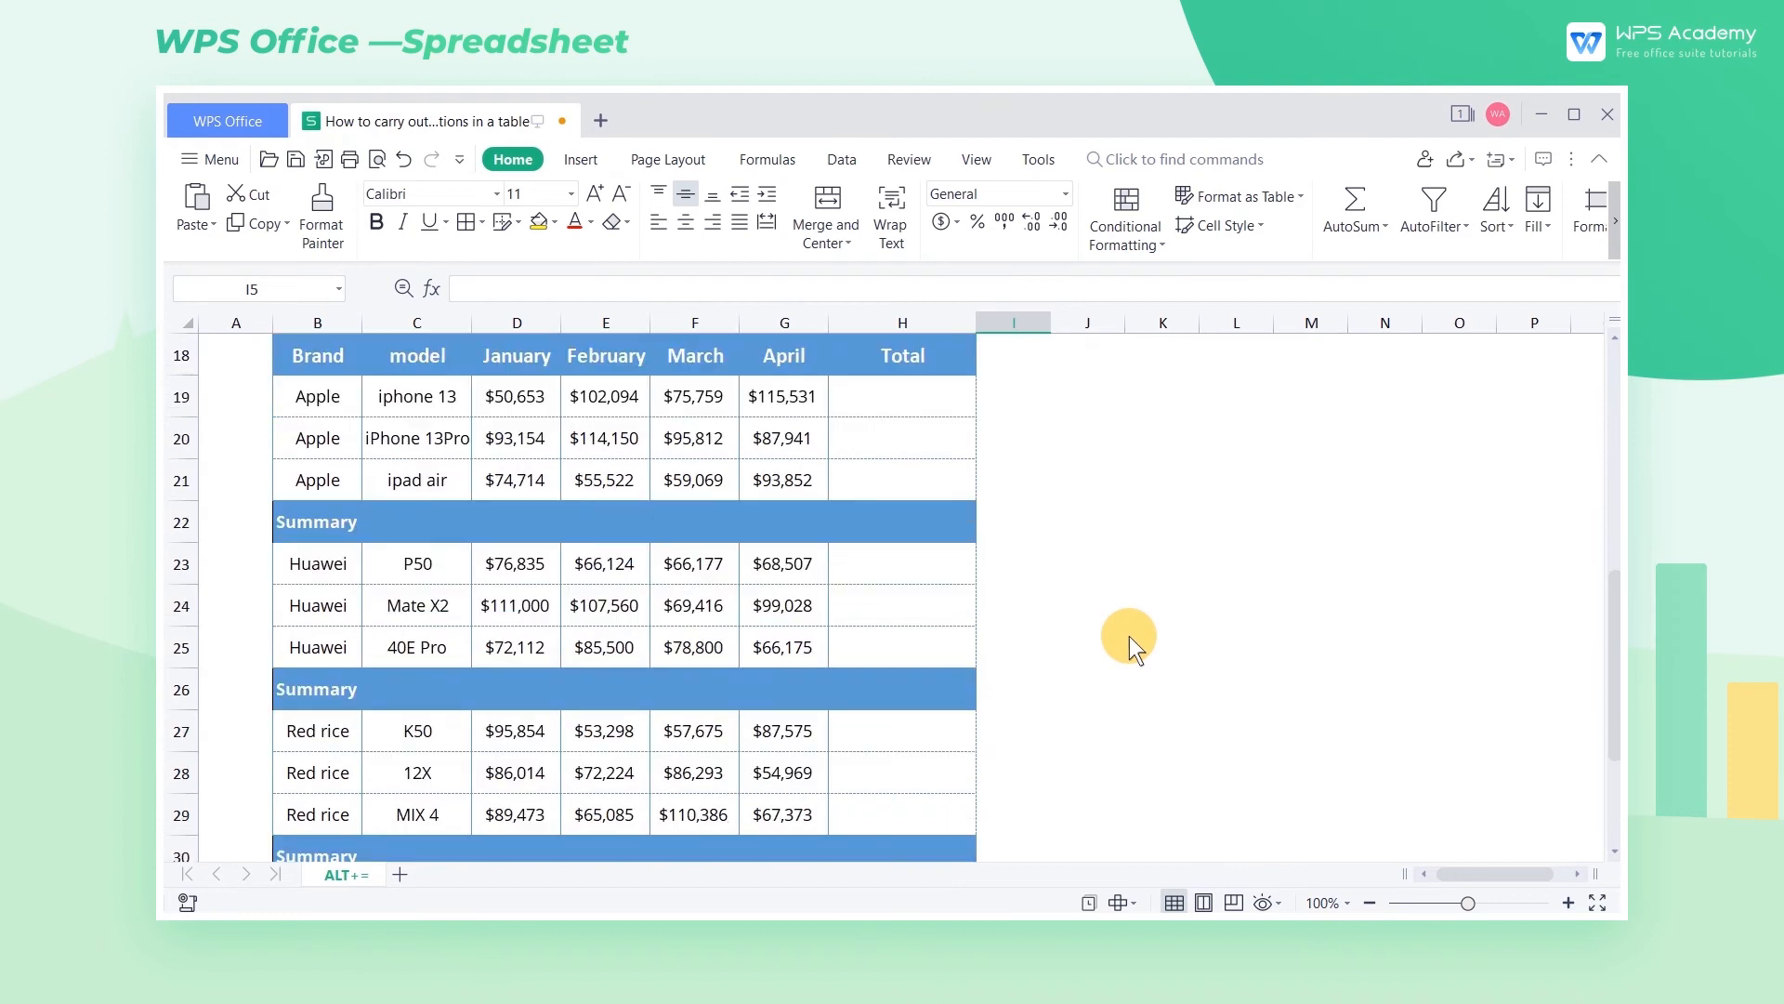
{"action": "scroll", "coordinate": [1129, 636], "scroll_direction": "down", "scroll_amount": 2}
{"action": "scroll", "coordinate": [1129, 635], "scroll_direction": "up", "scroll_amount": 3}
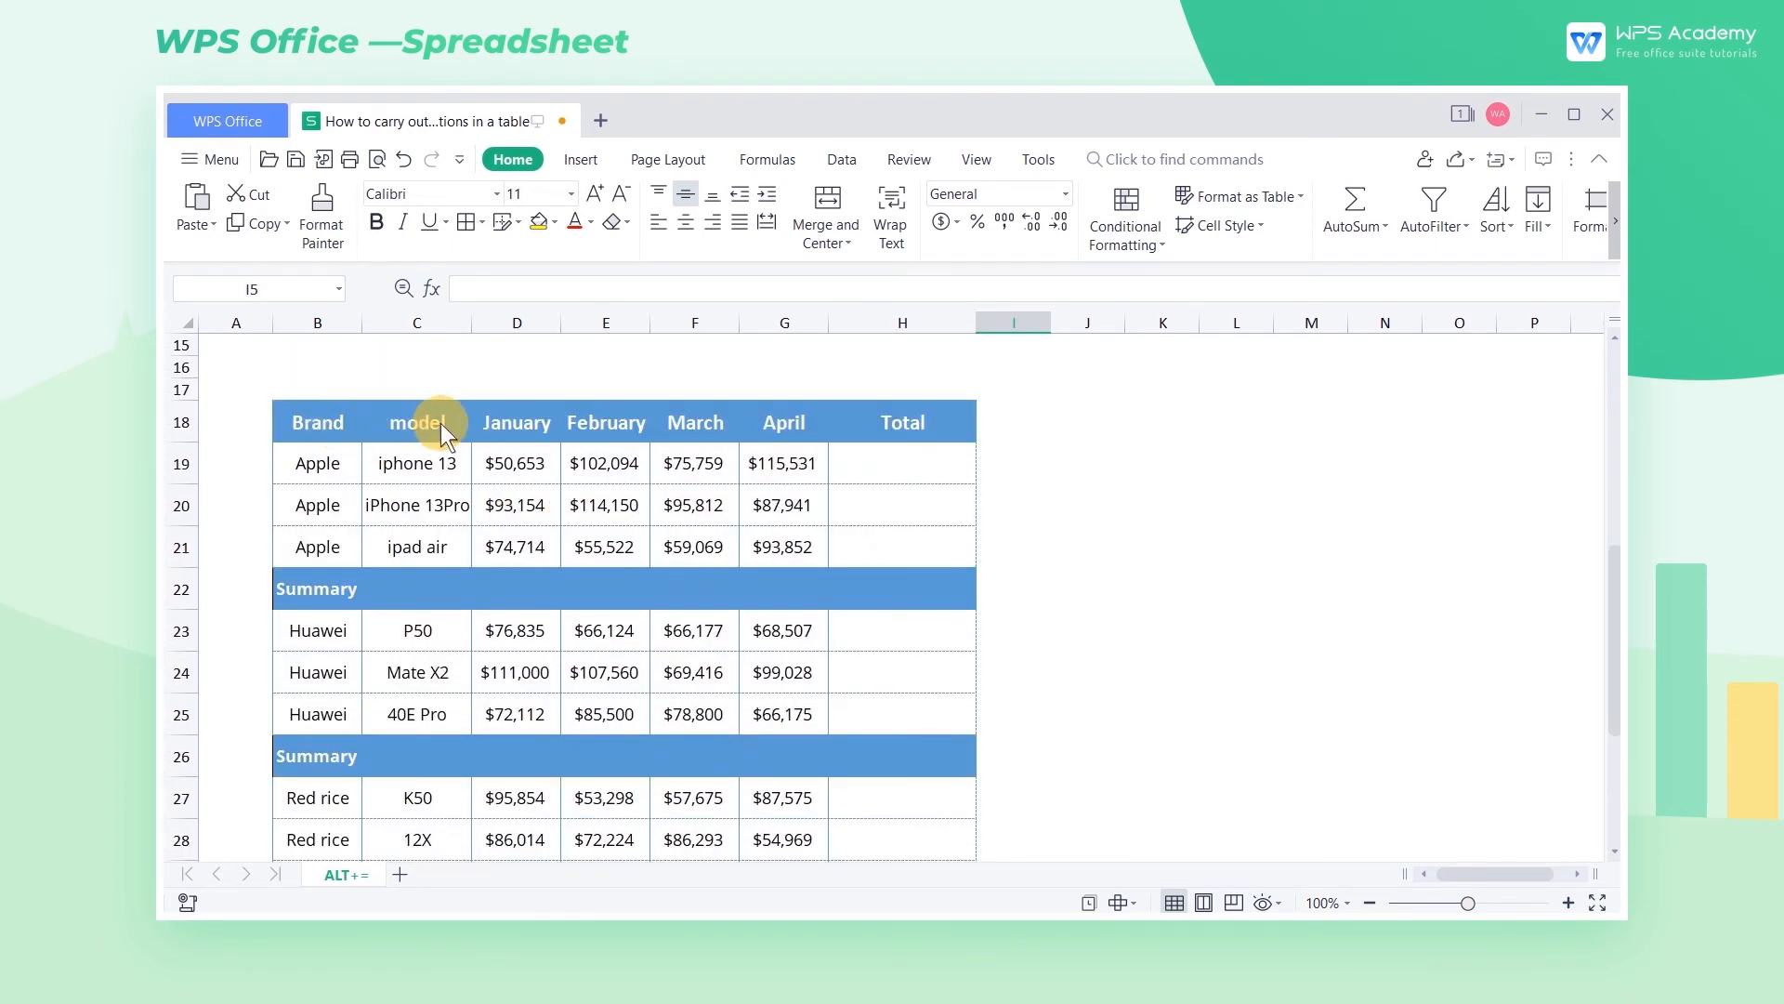
{"action": "left_click_drag", "start_coordinate": [508, 453], "coordinate": [900, 783]}
{"action": "key", "text": "alt+equal"}
{"action": "left_click", "coordinate": [1177, 724]}
- Select only the blank cells within D19:H34 using Go To and fill them with AutoSum subtotals
{"action": "scroll", "coordinate": [1154, 715], "scroll_direction": "up", "scroll_amount": 3}
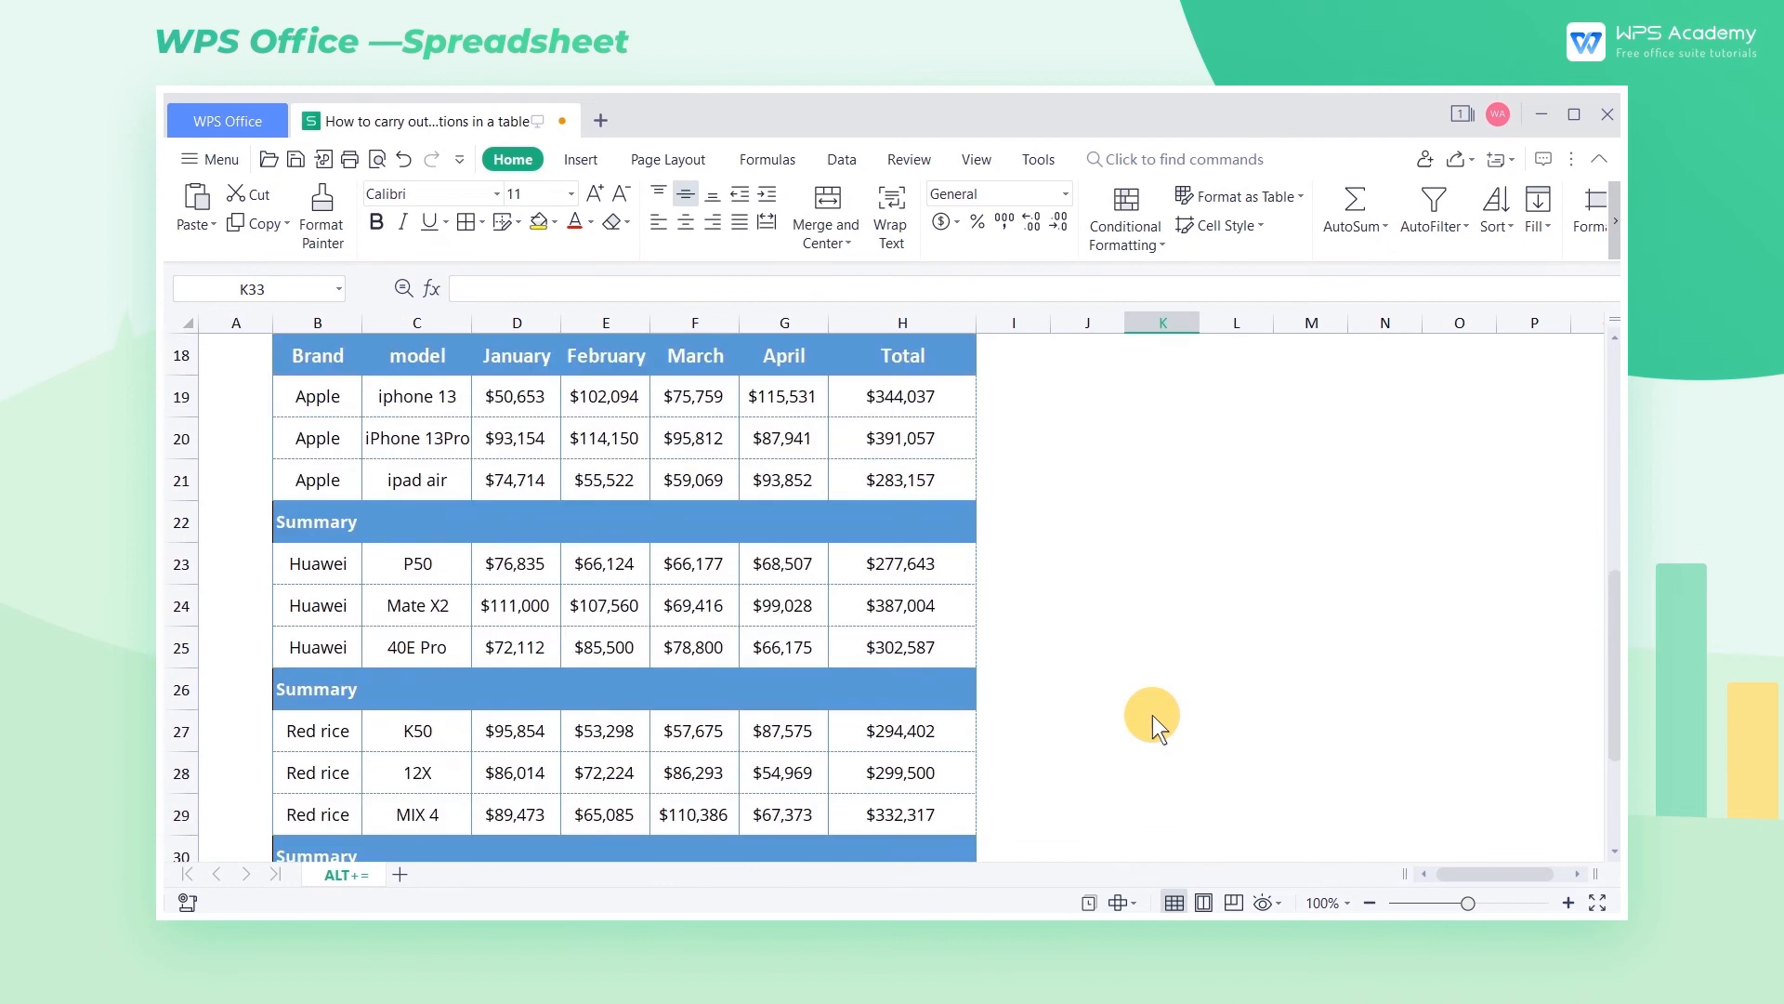
{"action": "left_click_drag", "start_coordinate": [512, 463], "coordinate": [926, 730]}
{"action": "key", "text": "ctrl+g"}
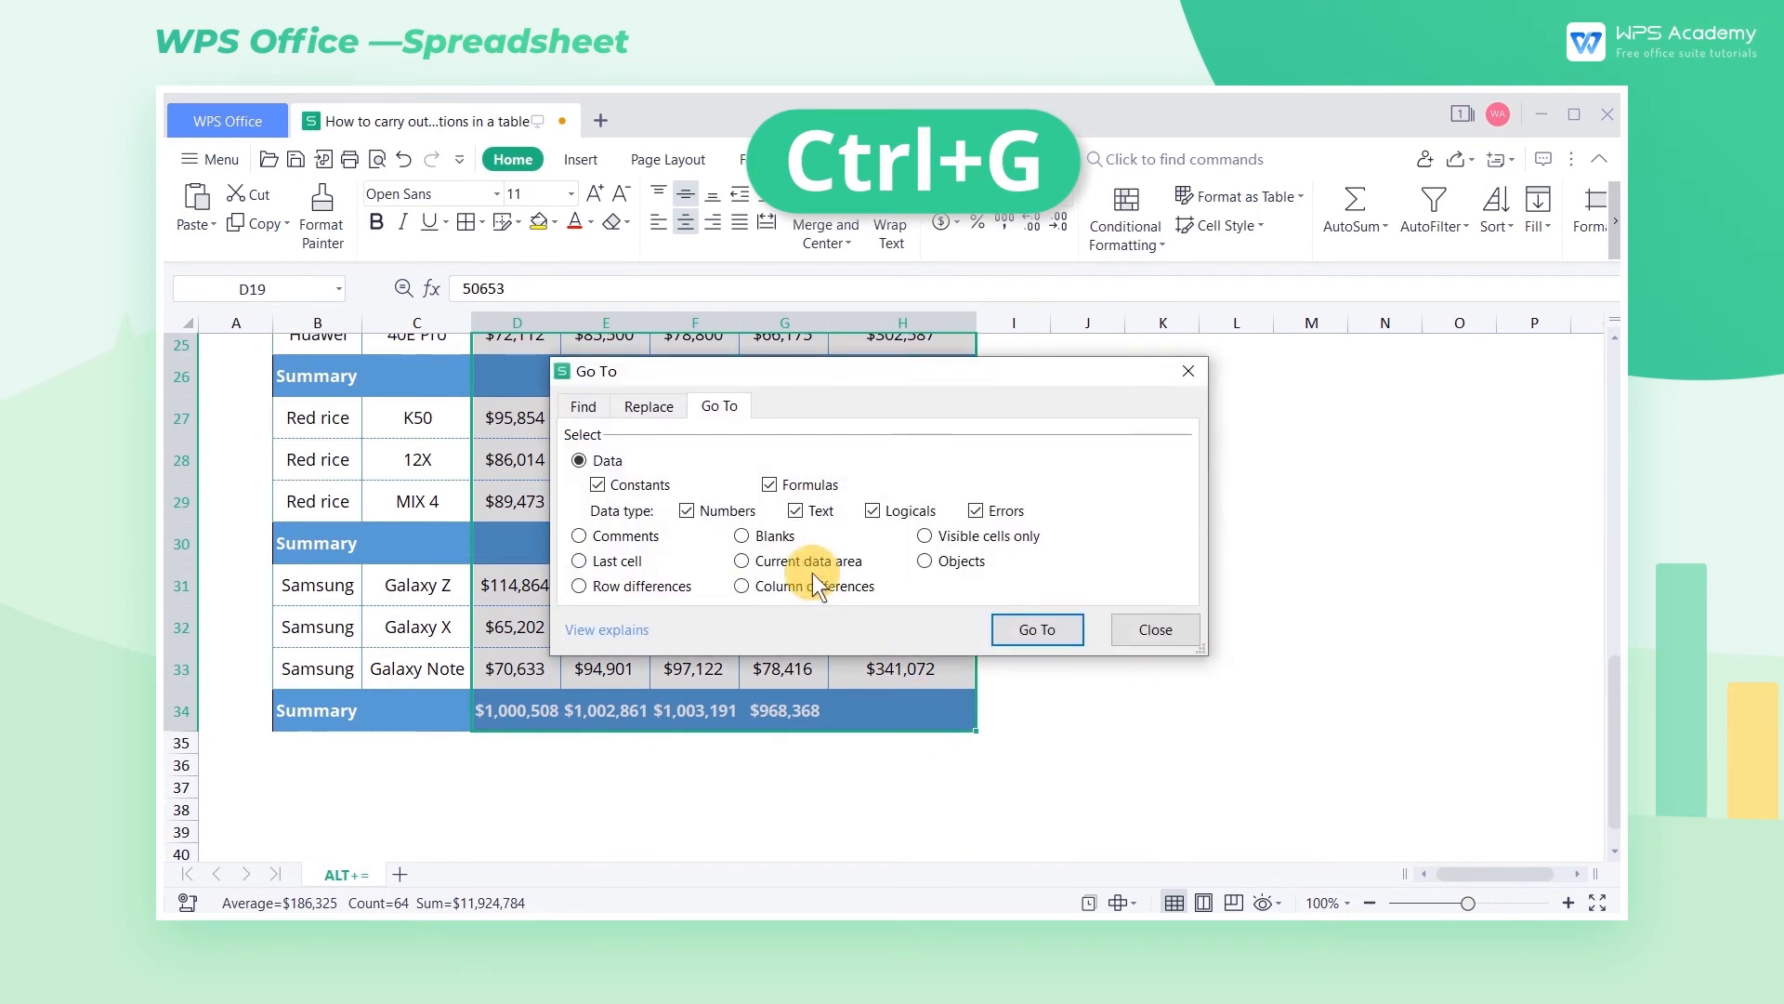
{"action": "left_click", "coordinate": [742, 536]}
{"action": "left_click", "coordinate": [1037, 629]}
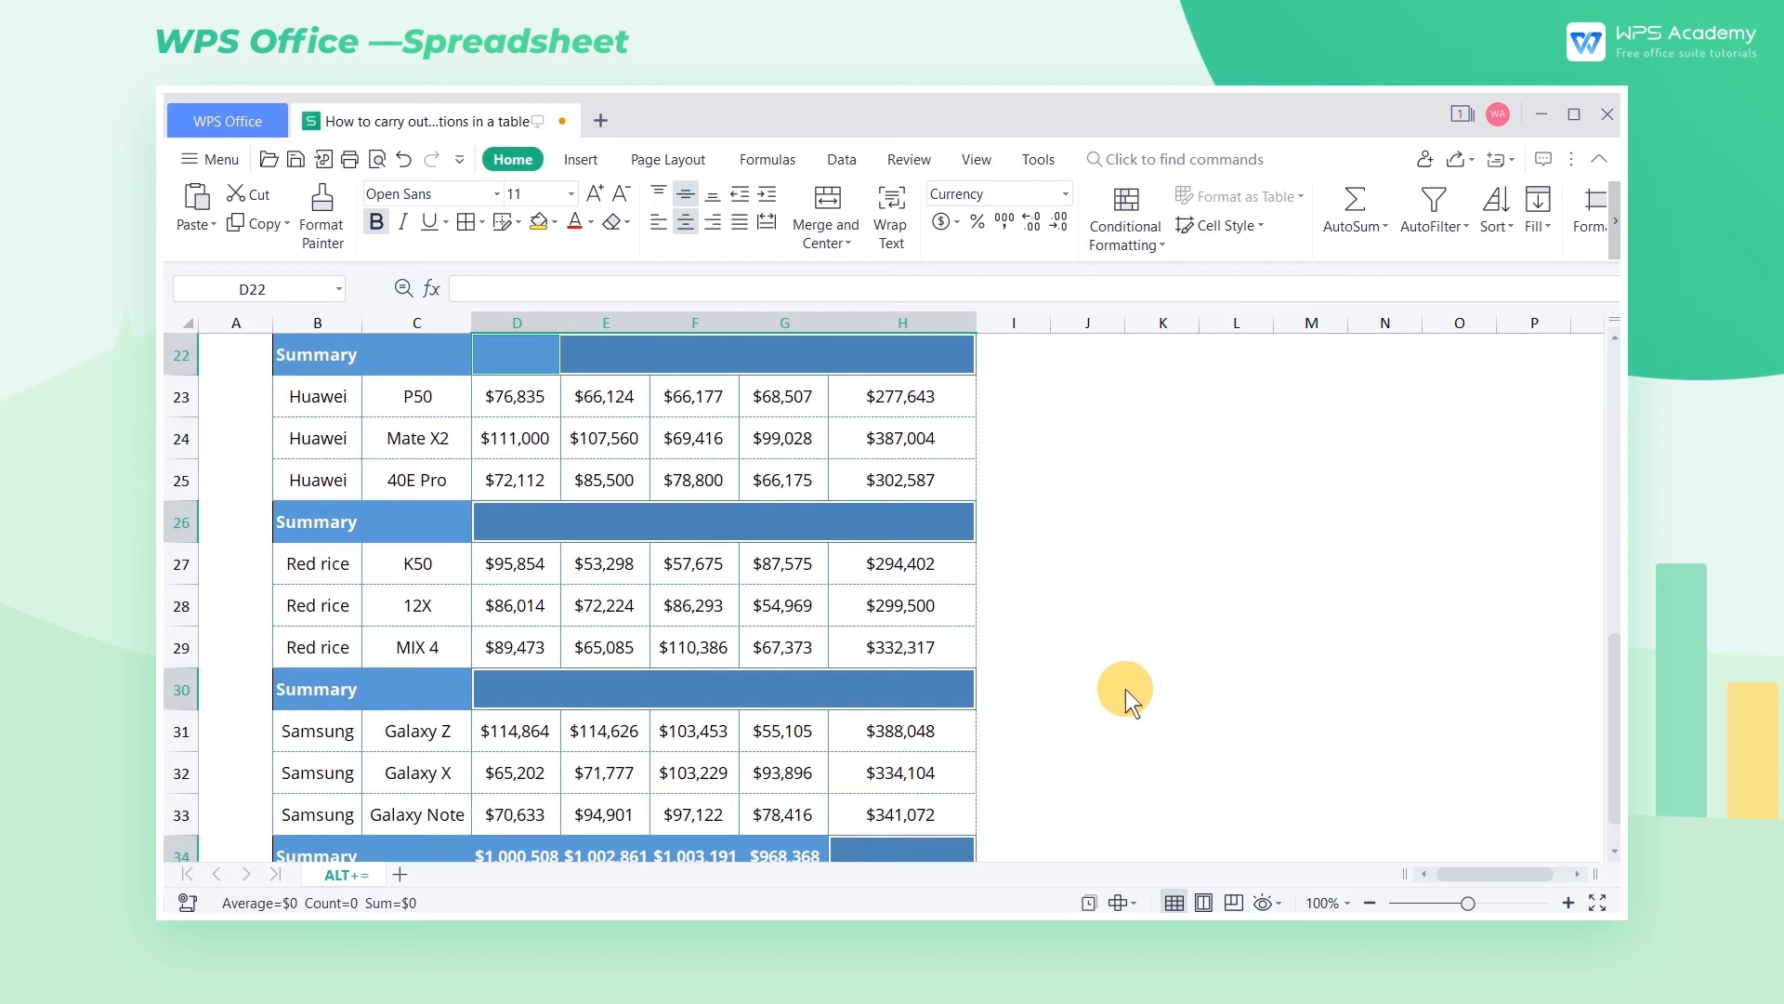
{"action": "key", "text": "alt+equal"}
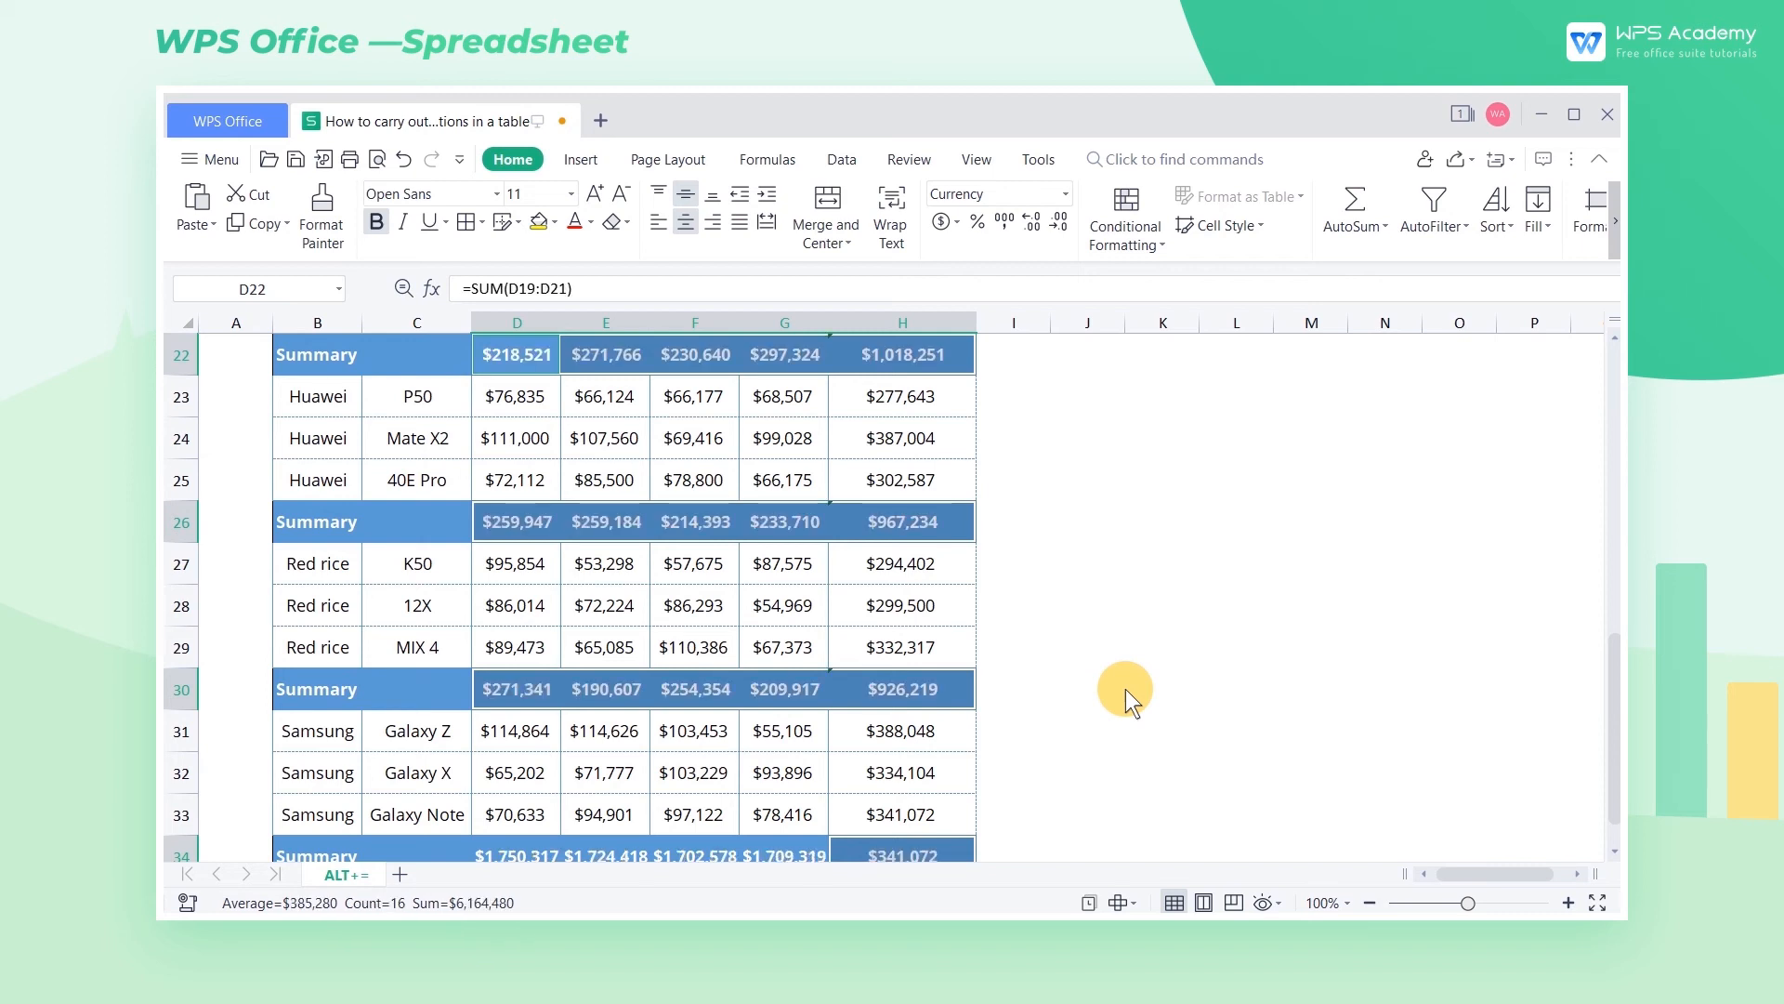
{"action": "left_click", "coordinate": [1127, 689]}
{"action": "scroll", "coordinate": [1126, 689], "scroll_direction": "up", "scroll_amount": 3}
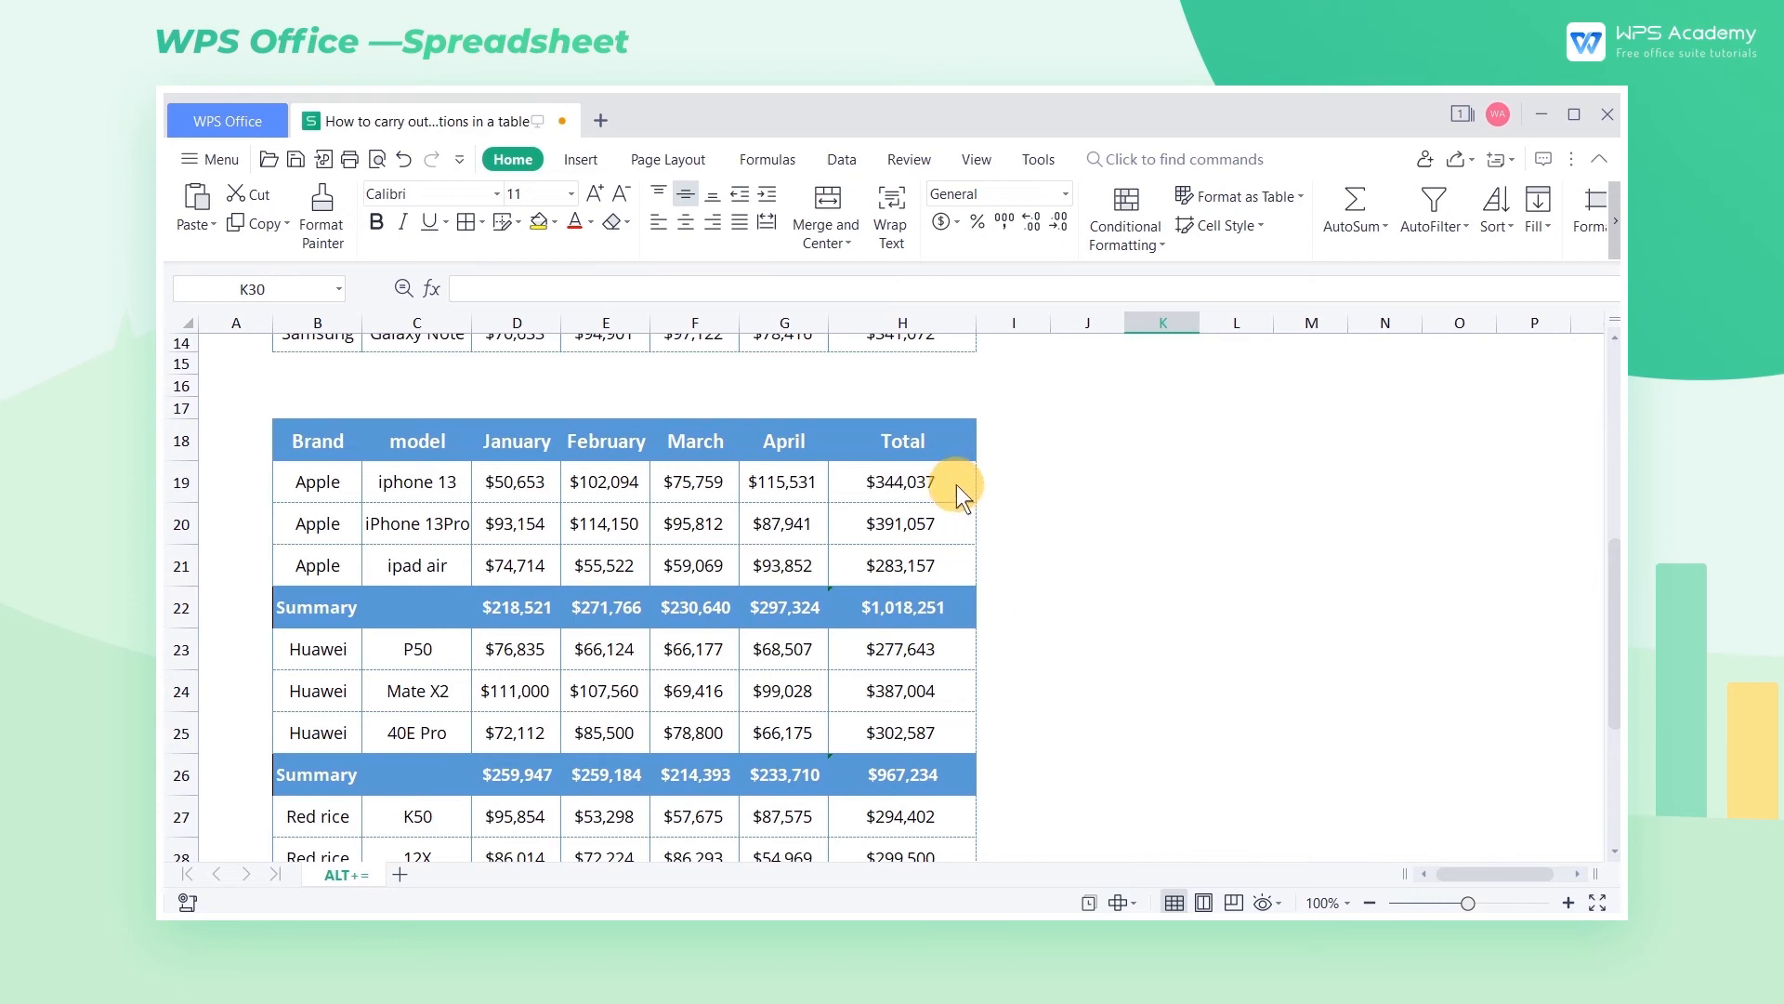
{"action": "left_click_drag", "start_coordinate": [956, 485], "coordinate": [947, 558]}
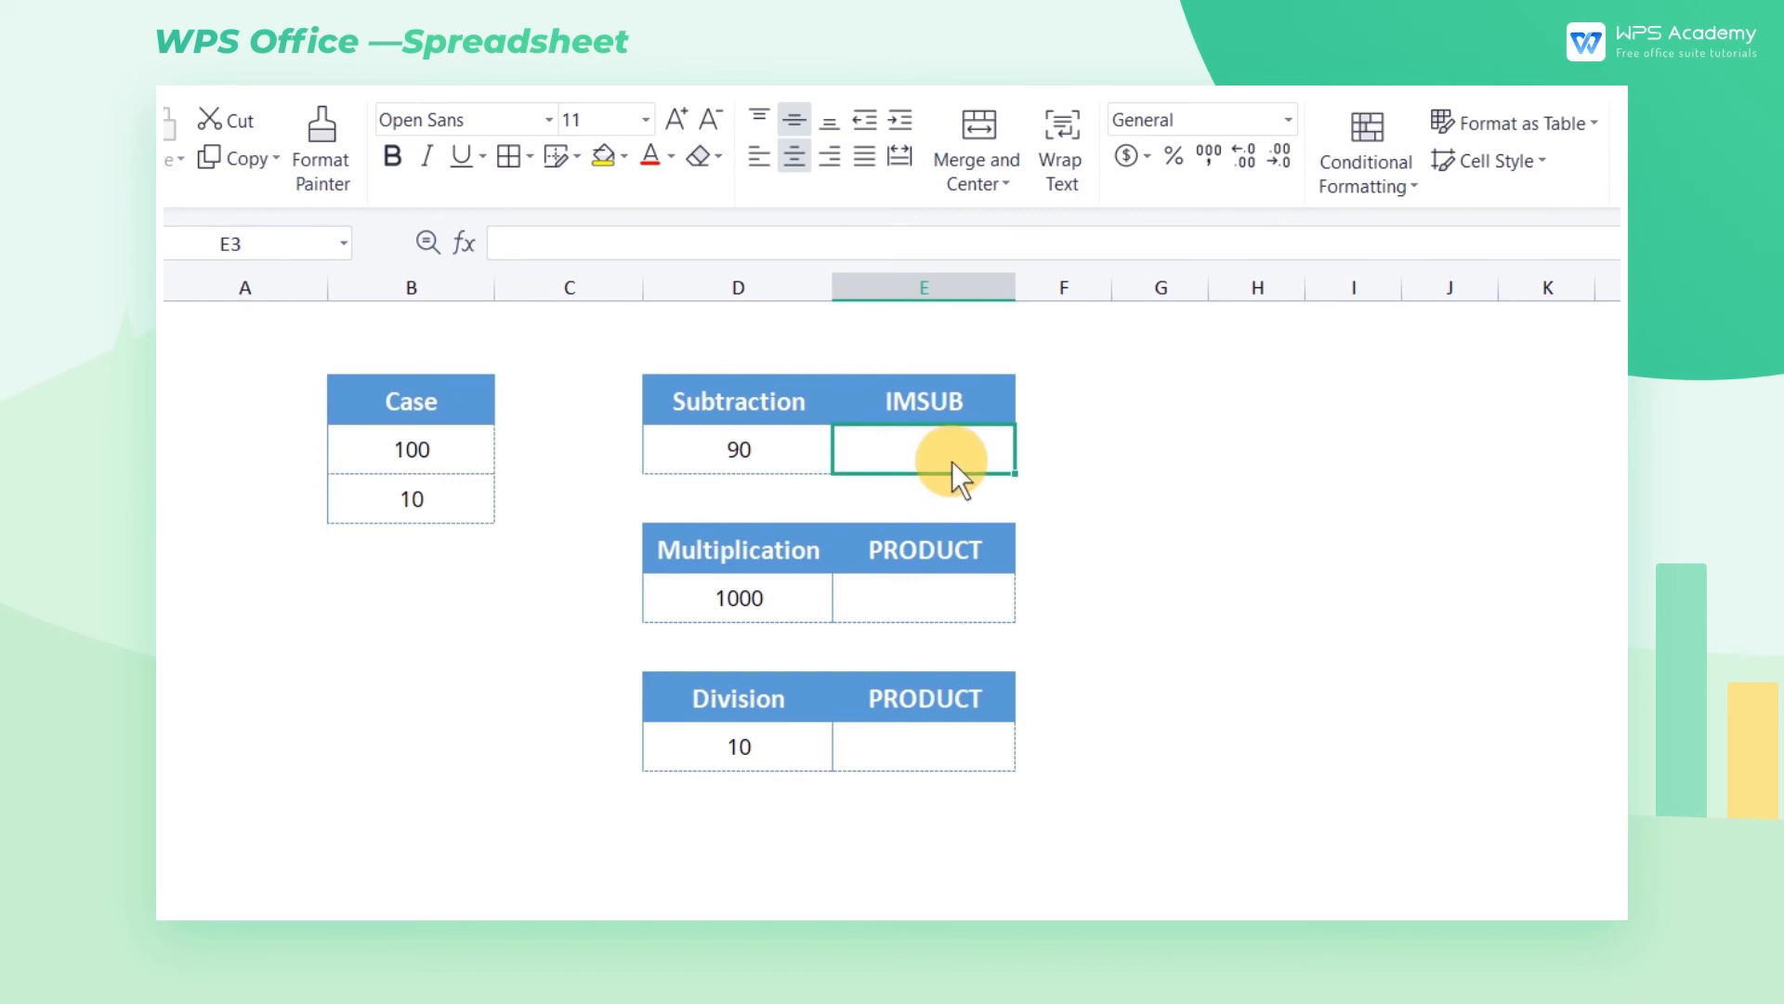
- Enter =IMSUB(B3,B4) in cell E3 to subtract the second Case value from the first
{"action": "type", "text": "=IMSU"}
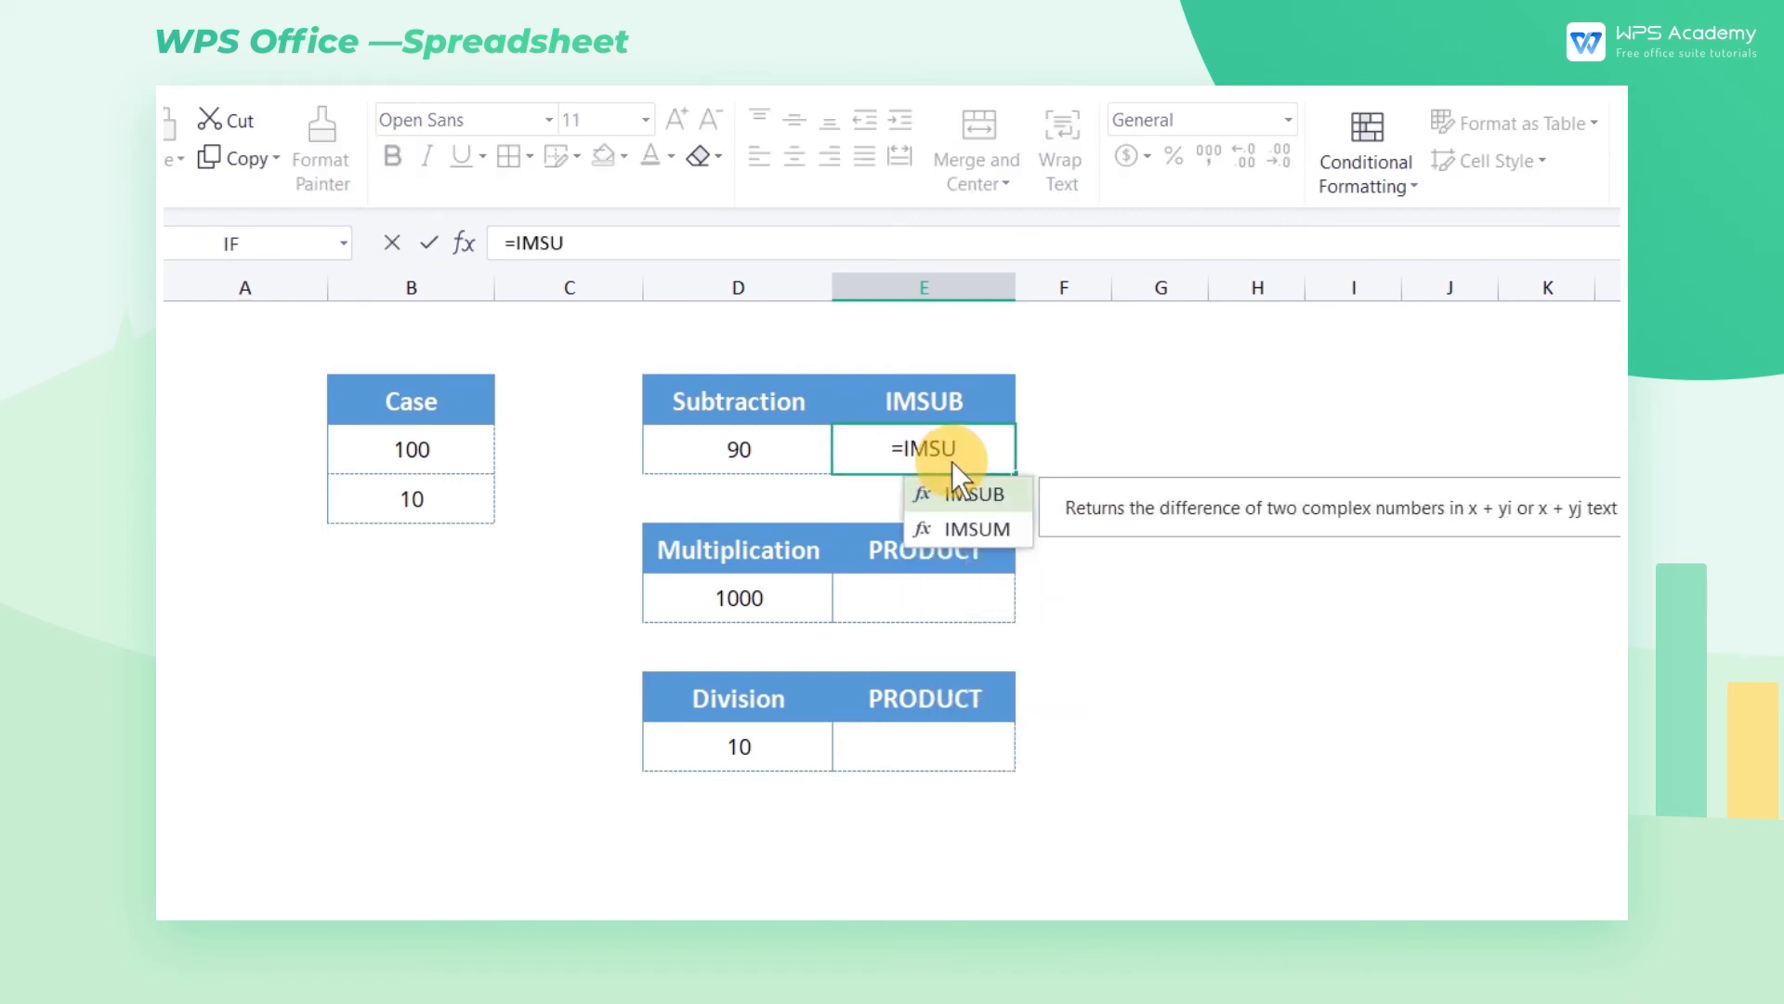
{"action": "key", "text": "Tab"}
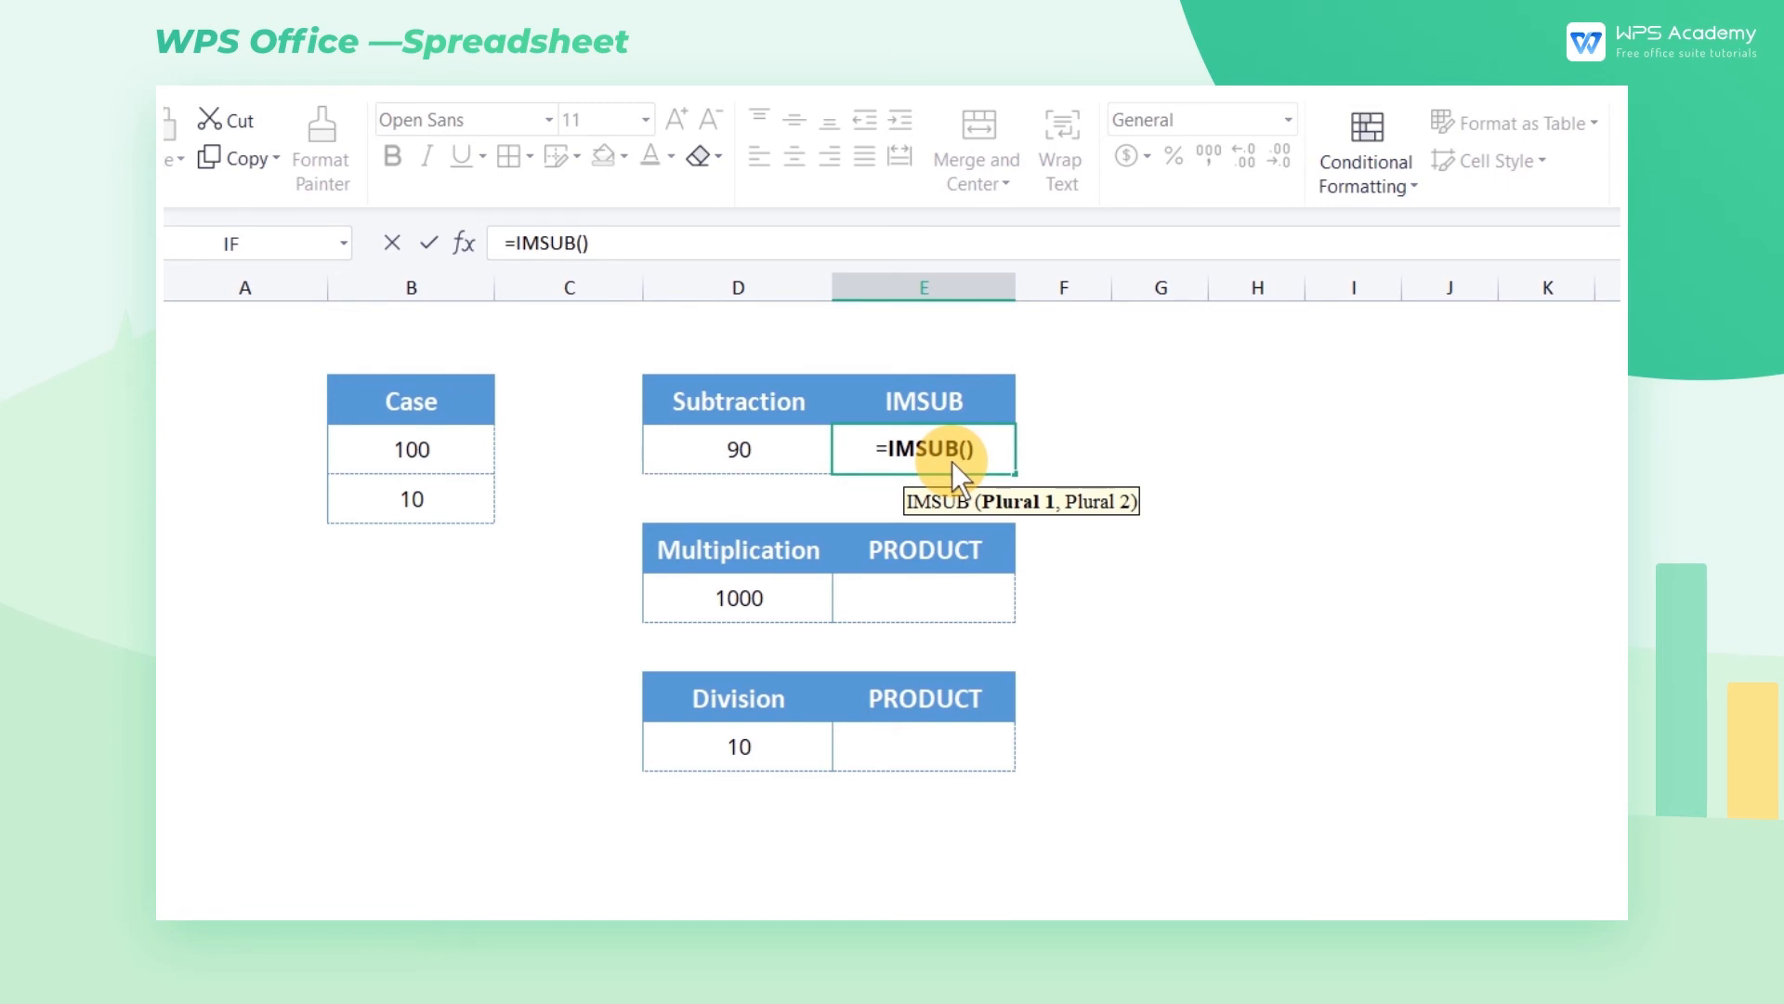
{"action": "left_click", "coordinate": [464, 456]}
{"action": "type", "text": ","}
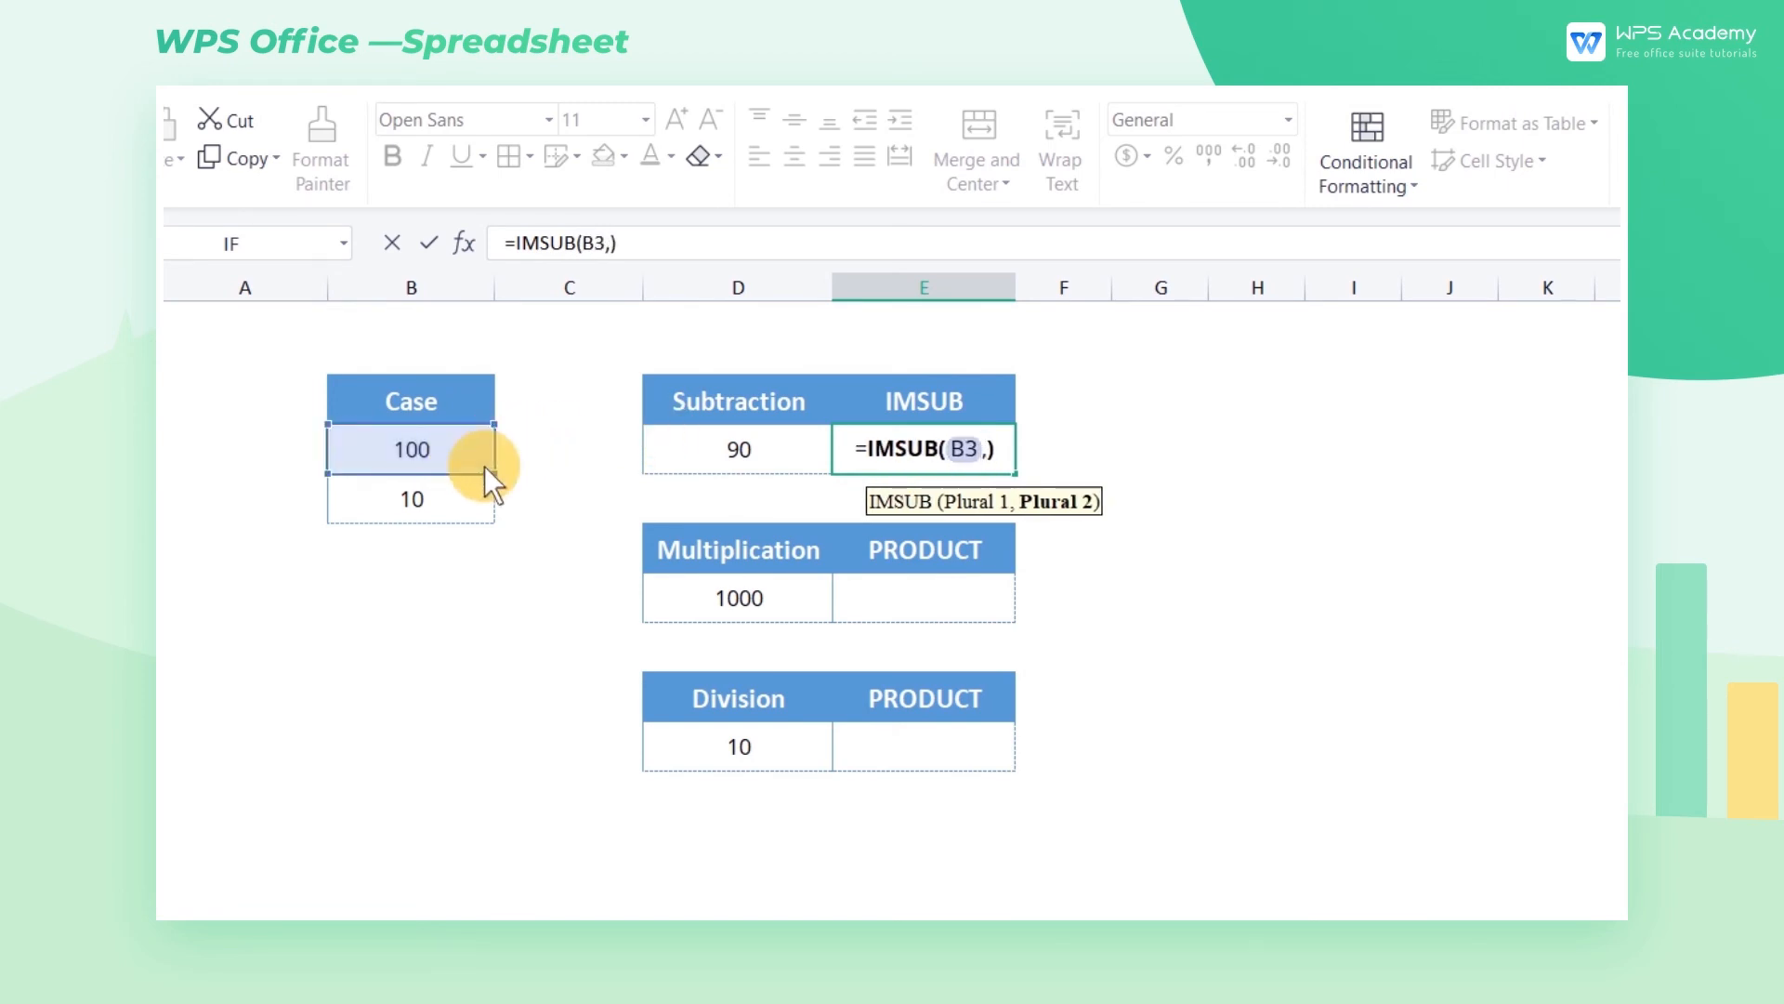
{"action": "left_click", "coordinate": [467, 498]}
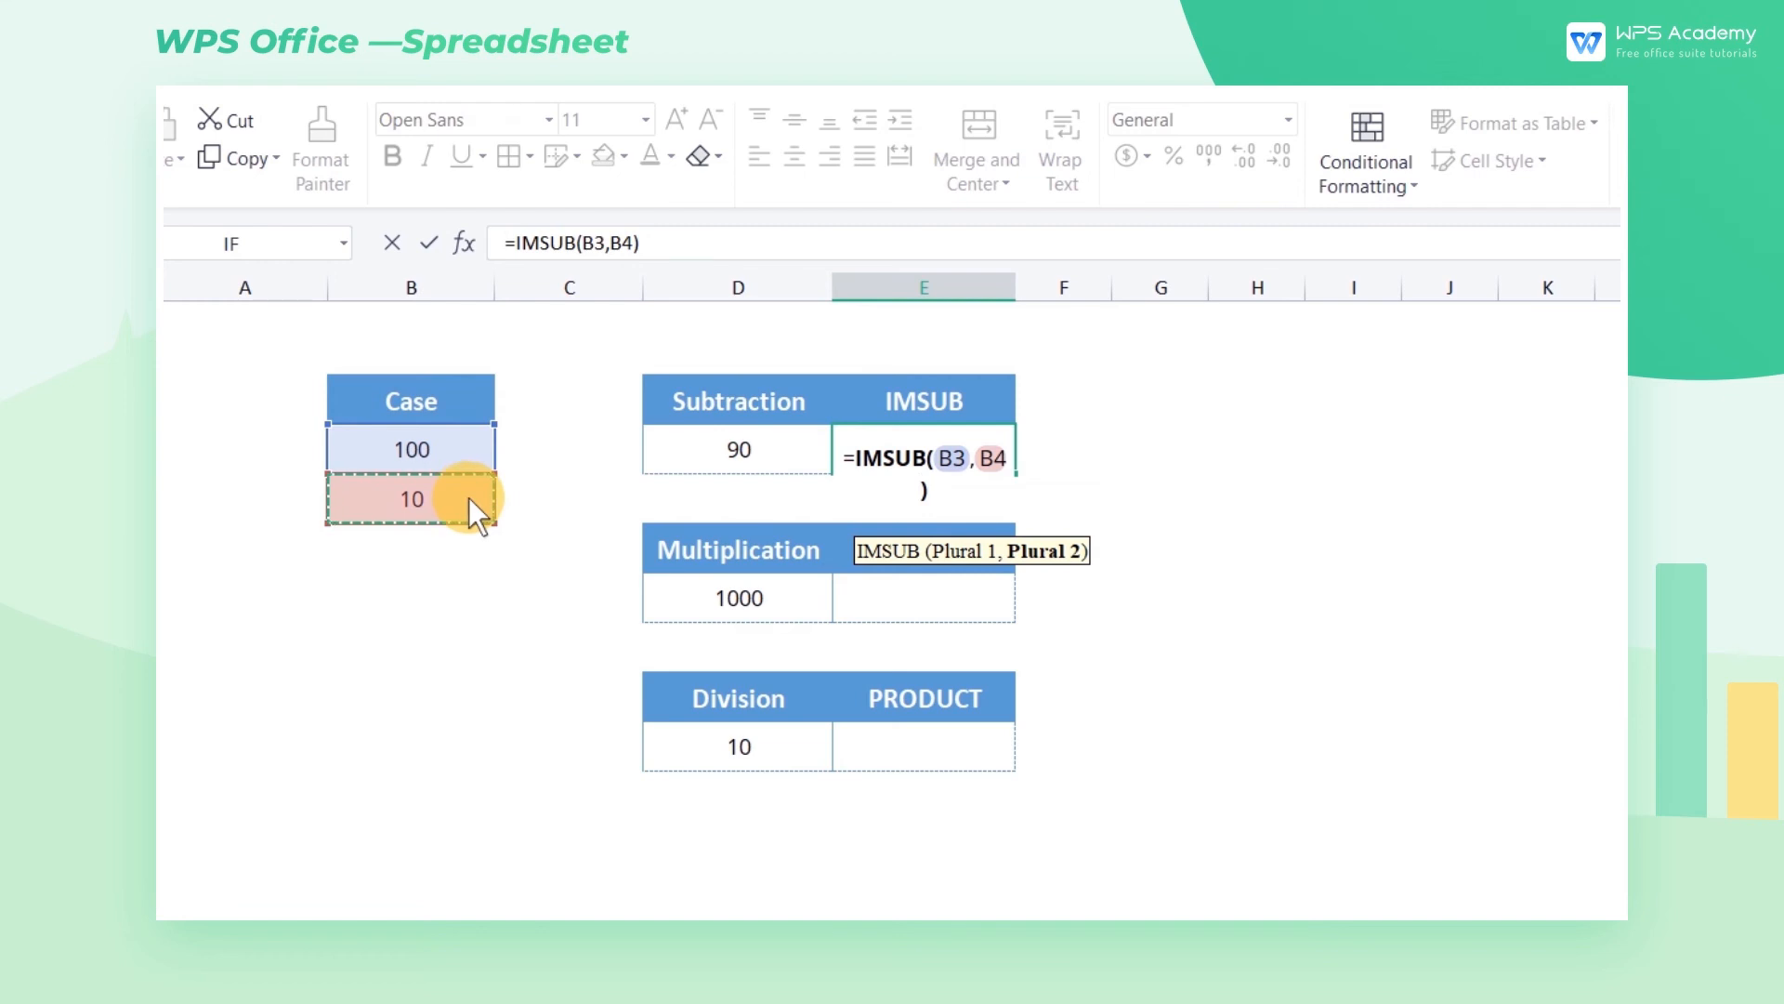
{"action": "key", "text": "Return"}
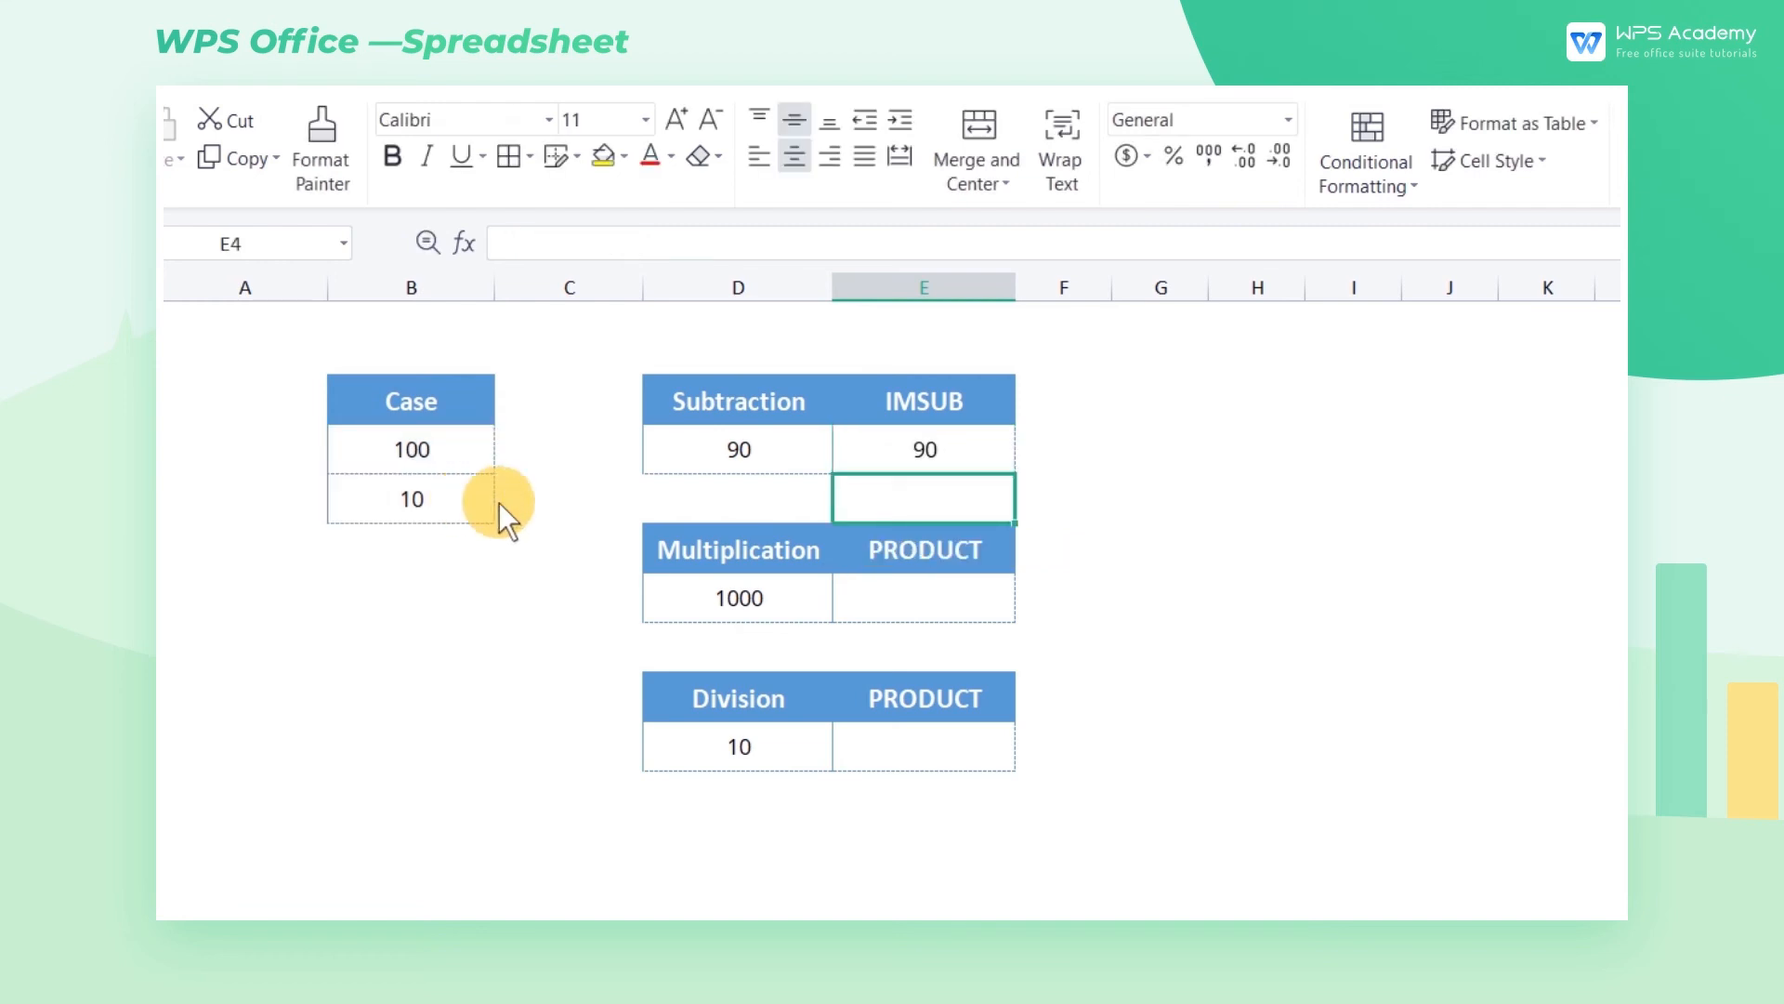
- Enter =PRODUCT(B3,B4) in cell E6 beside Multiplication to multiply the two Case values
{"action": "left_click", "coordinate": [901, 582]}
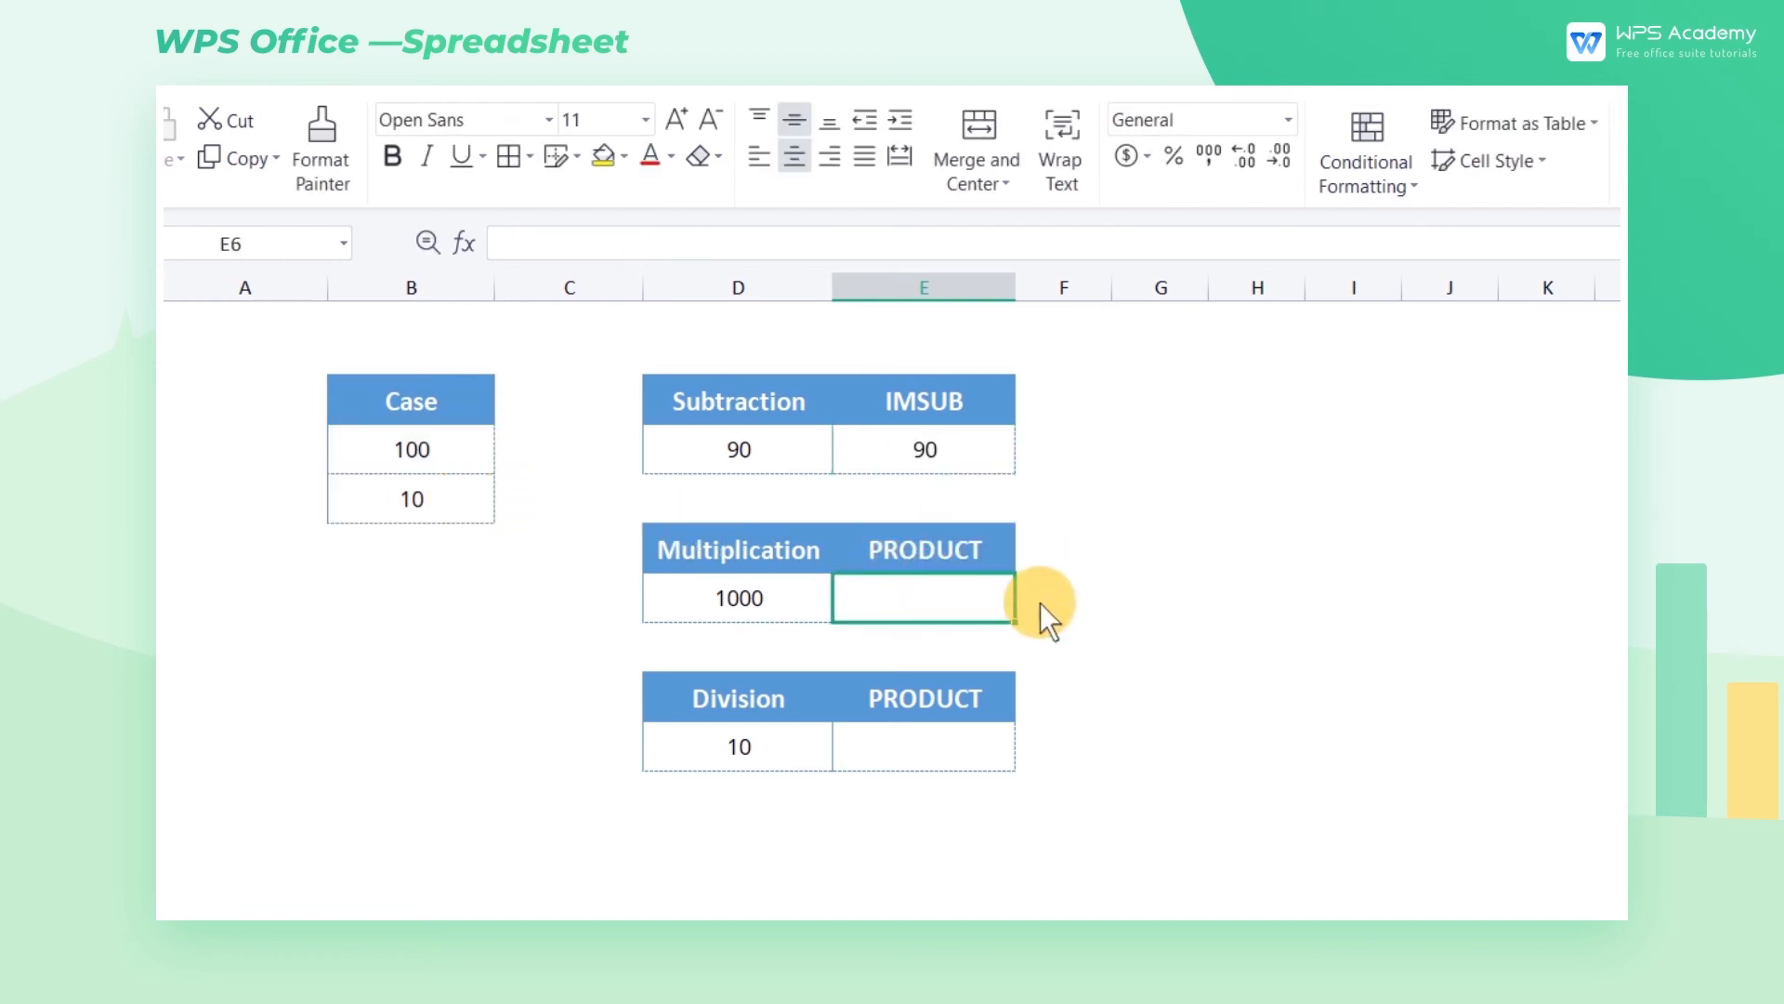
{"action": "type", "text": "=PRO"}
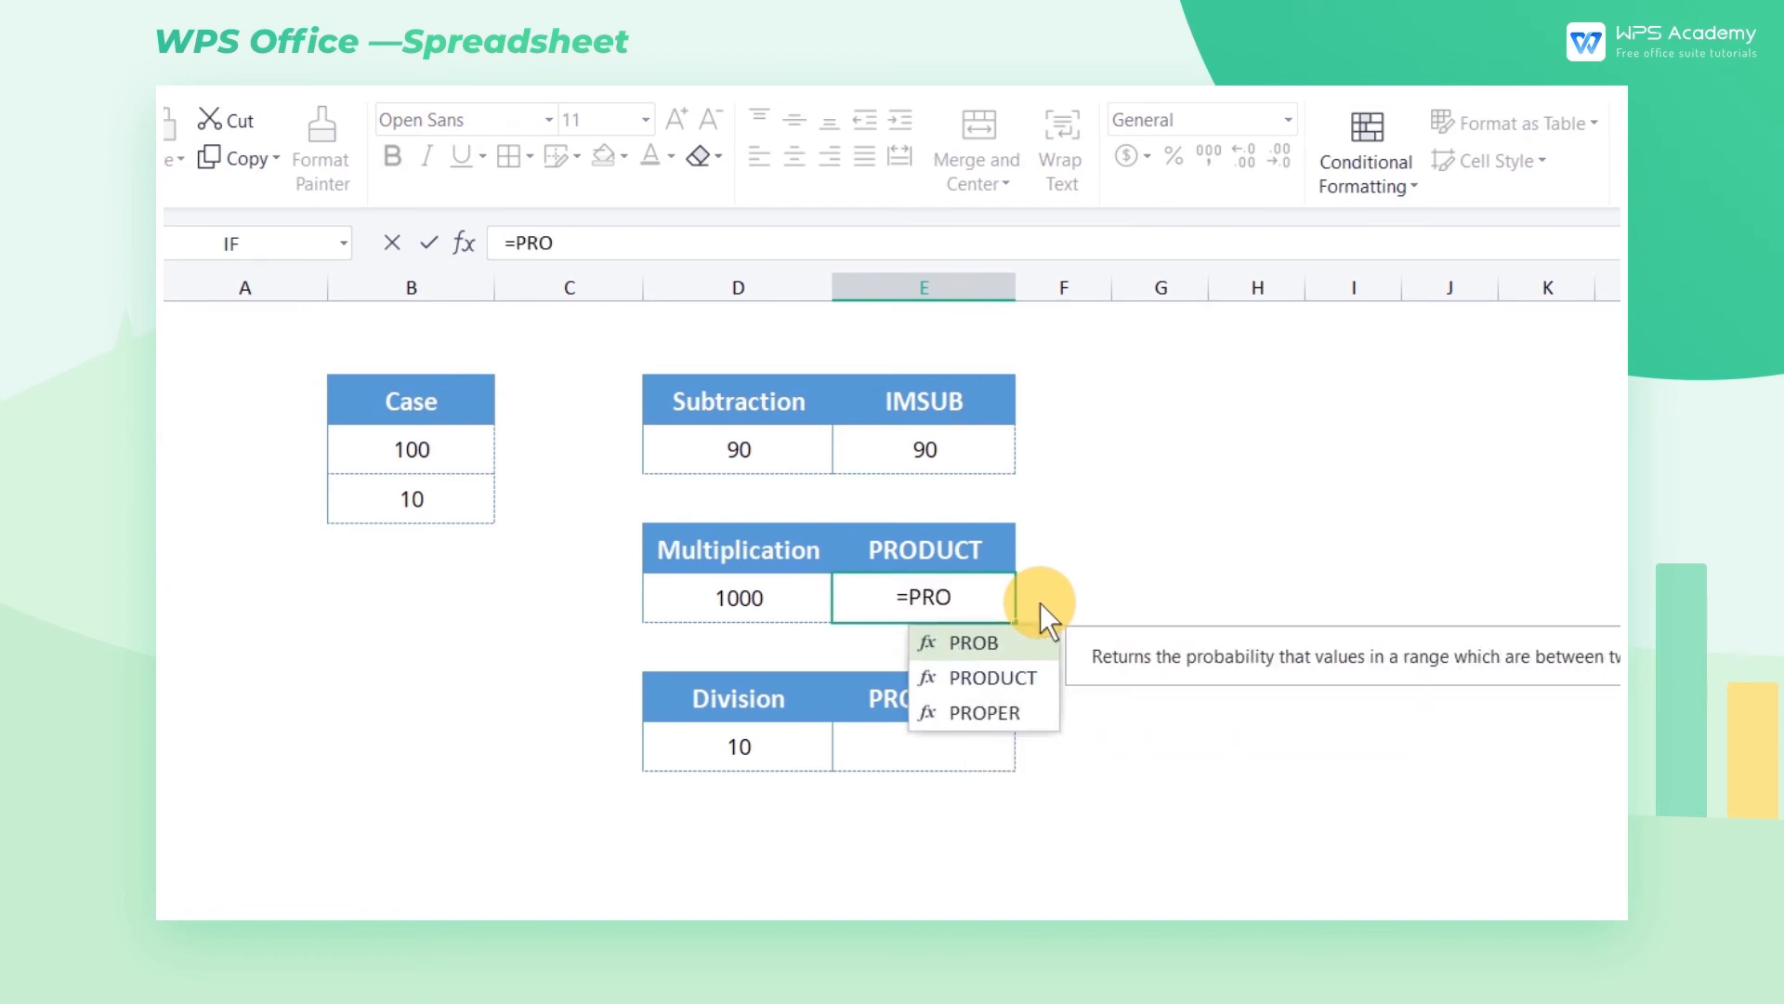
{"action": "key", "text": "Down"}
{"action": "key", "text": "Tab"}
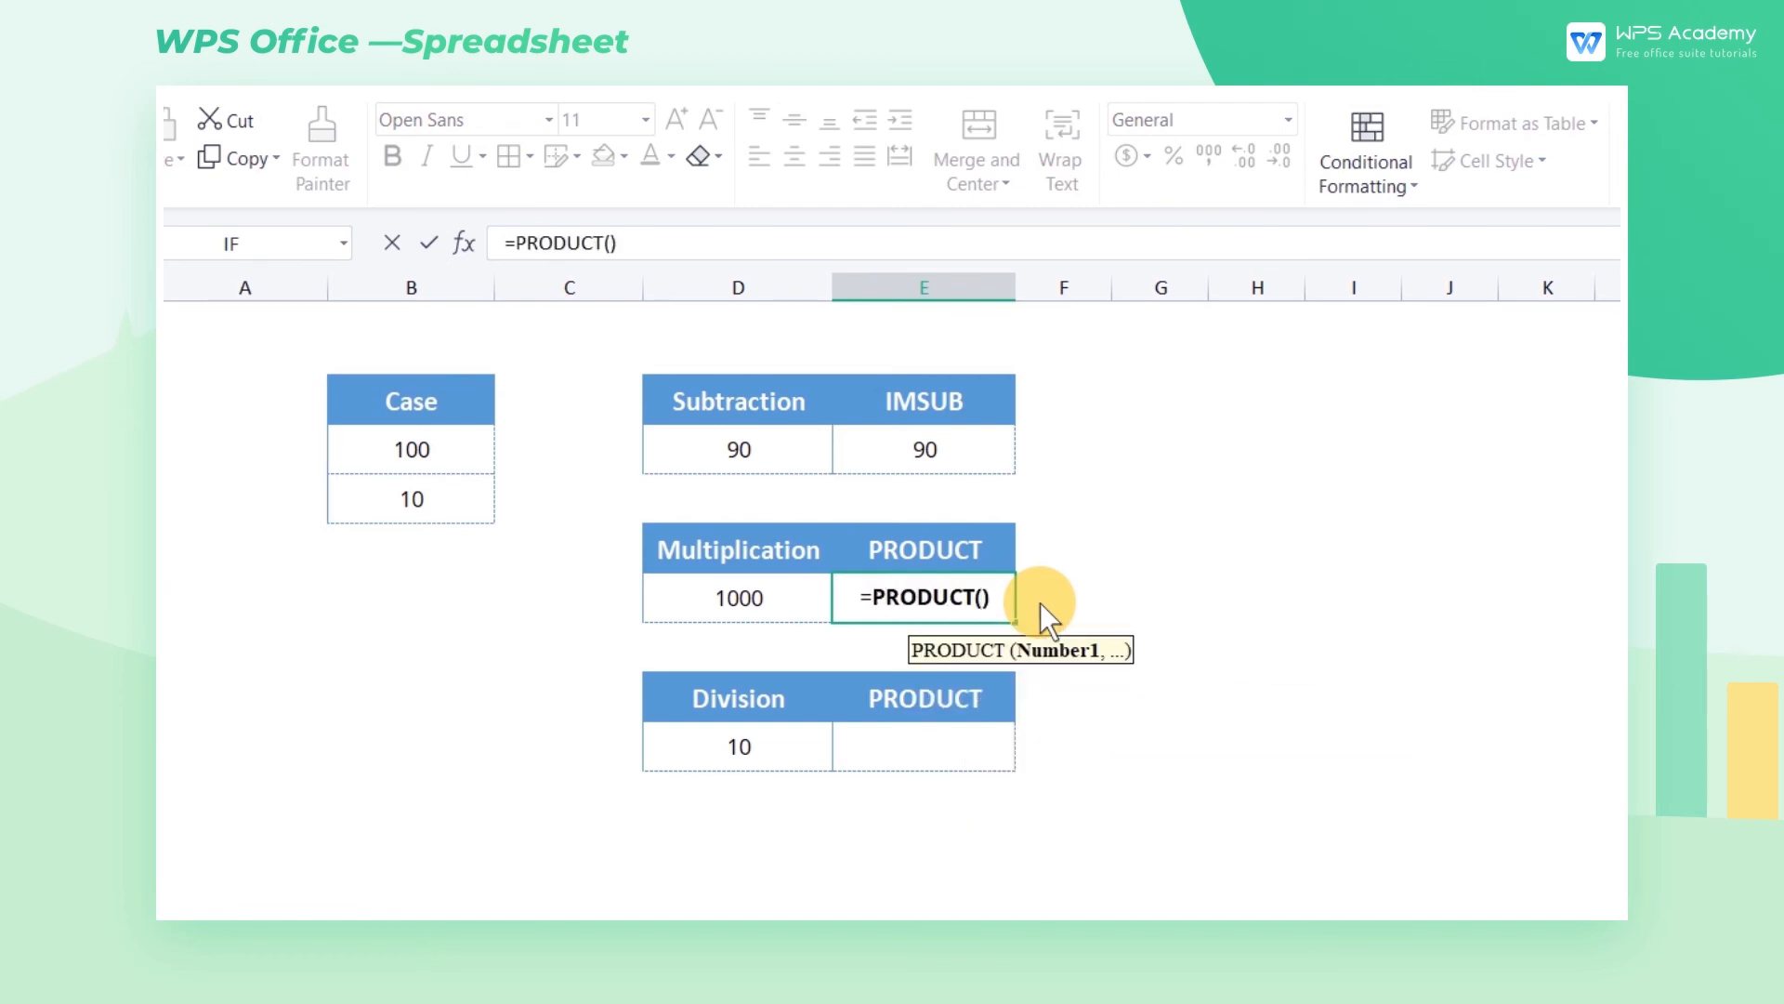
{"action": "left_click", "coordinate": [480, 458]}
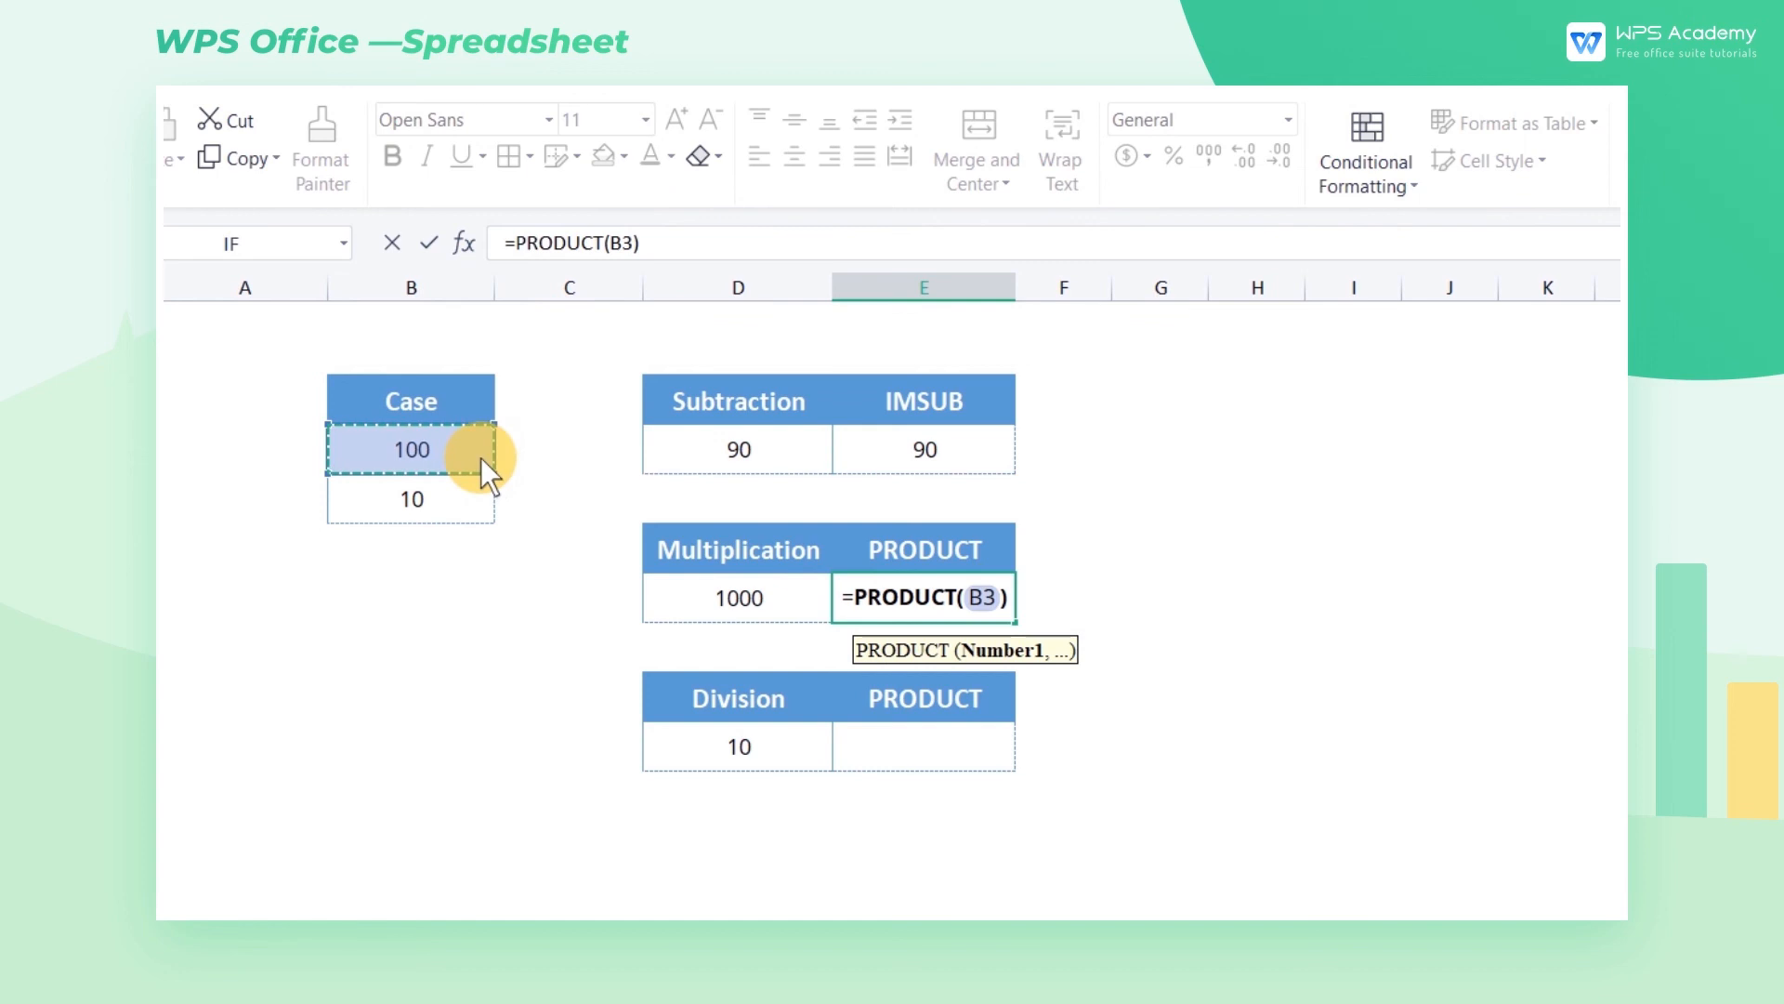
{"action": "type", "text": ","}
{"action": "left_click", "coordinate": [462, 510]}
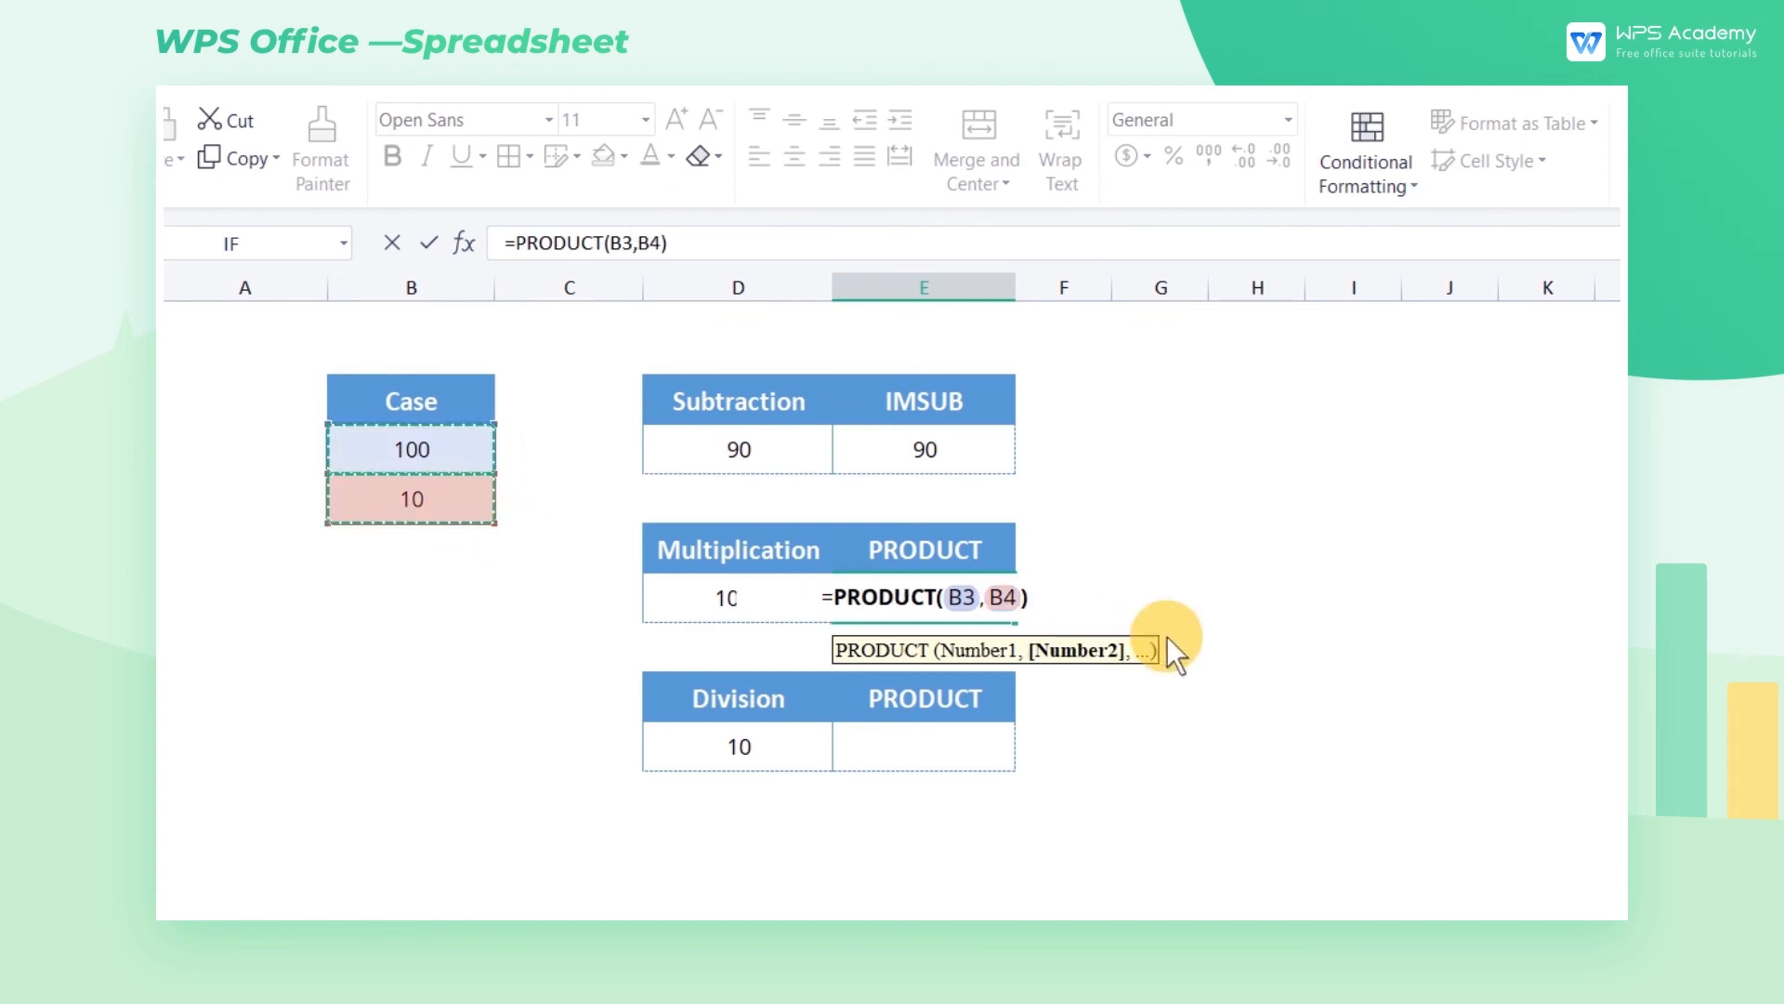
{"action": "key", "text": "Return"}
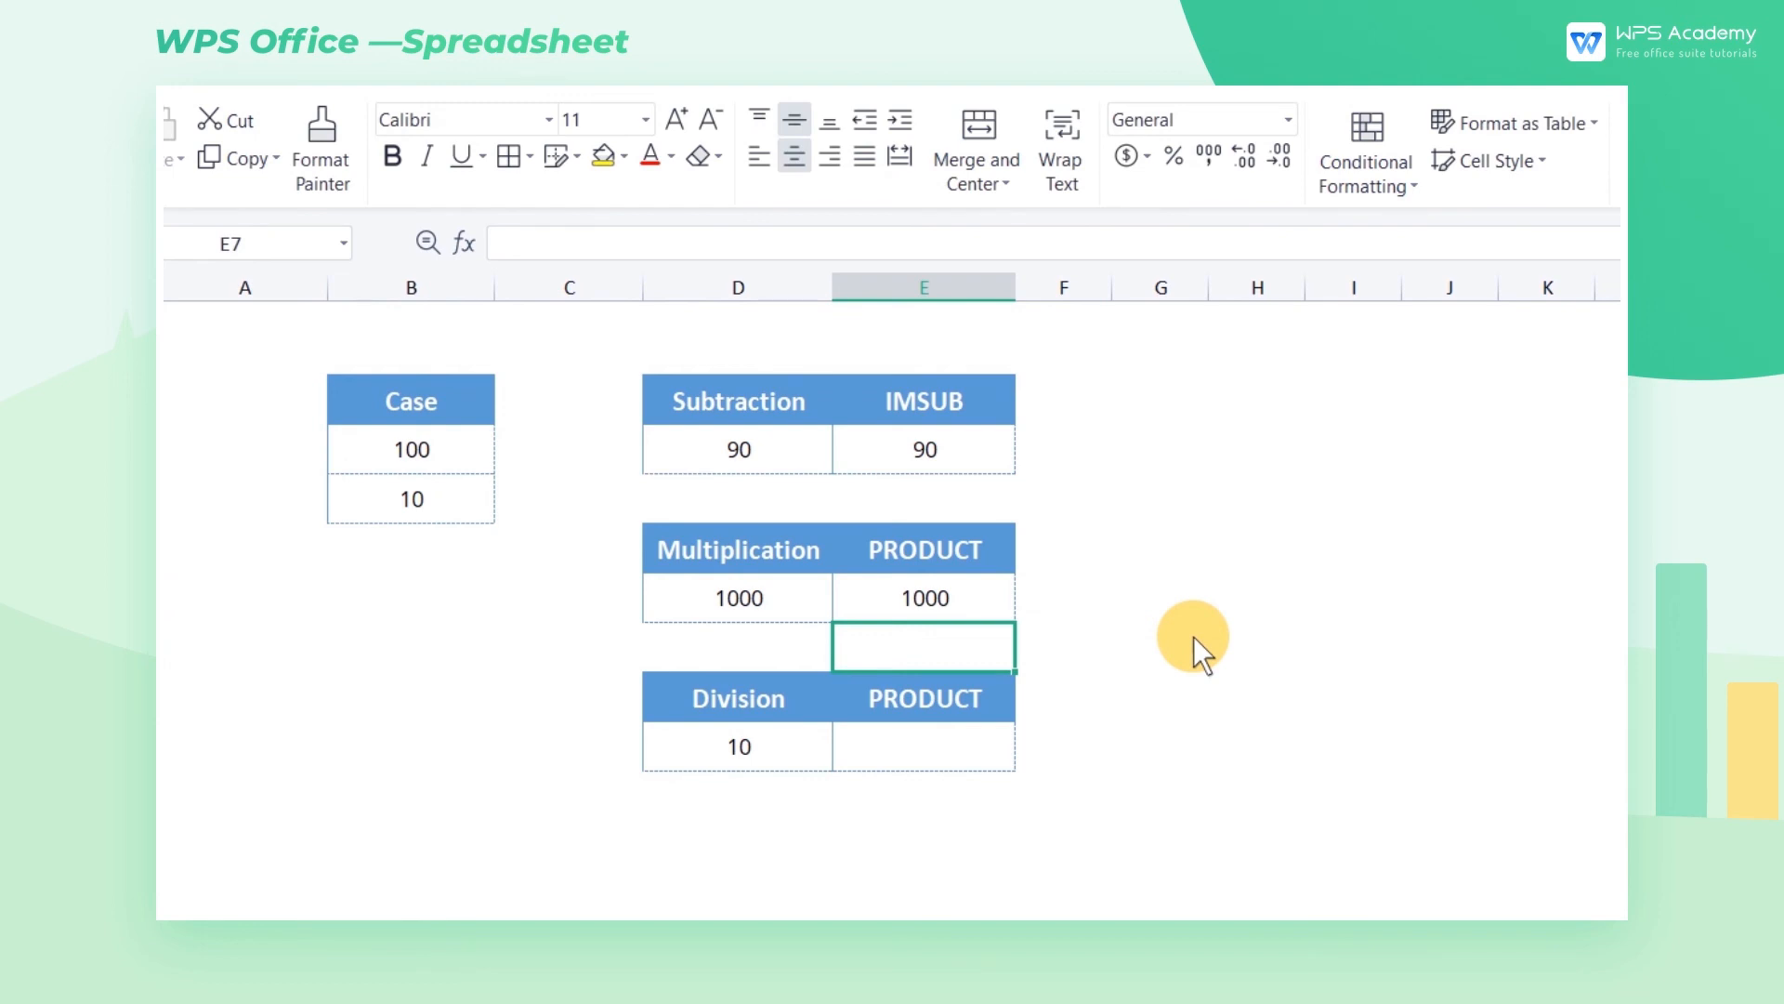
- Enter =PRODUCT(B3,1/B4) in cell E9 beside Division to divide the first Case value by the second
{"action": "left_click", "coordinate": [988, 749]}
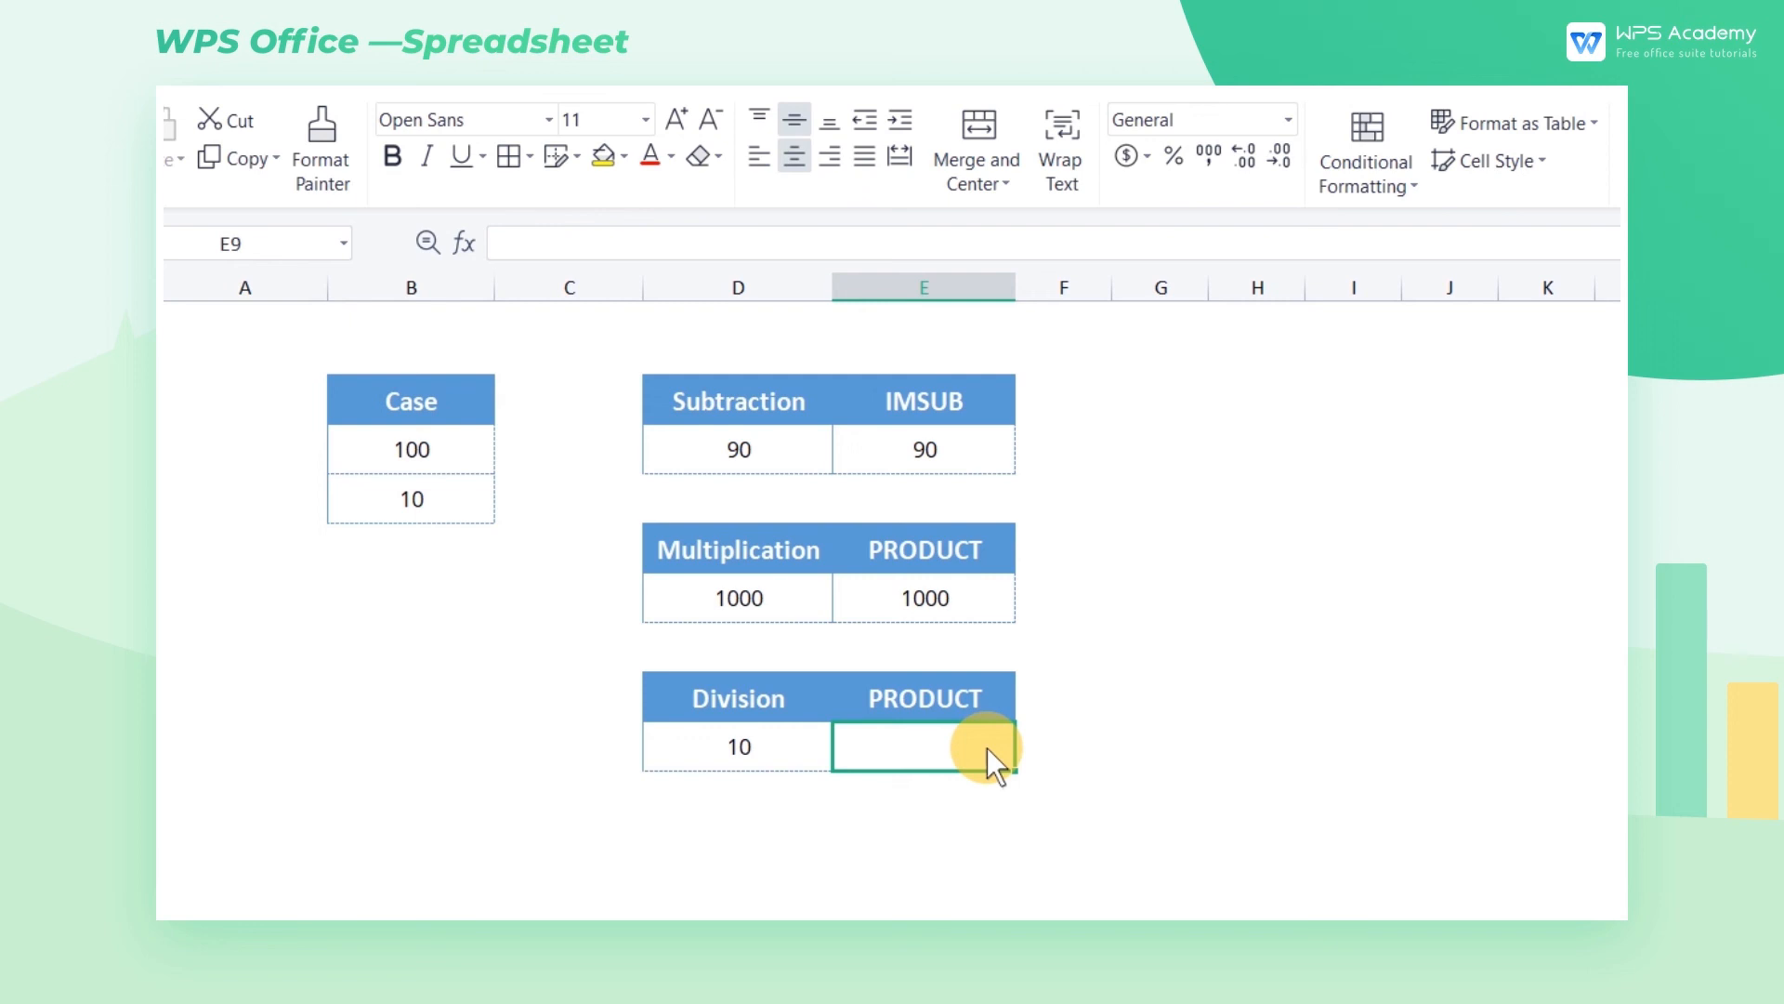
{"action": "type", "text": "=PRODUCT("}
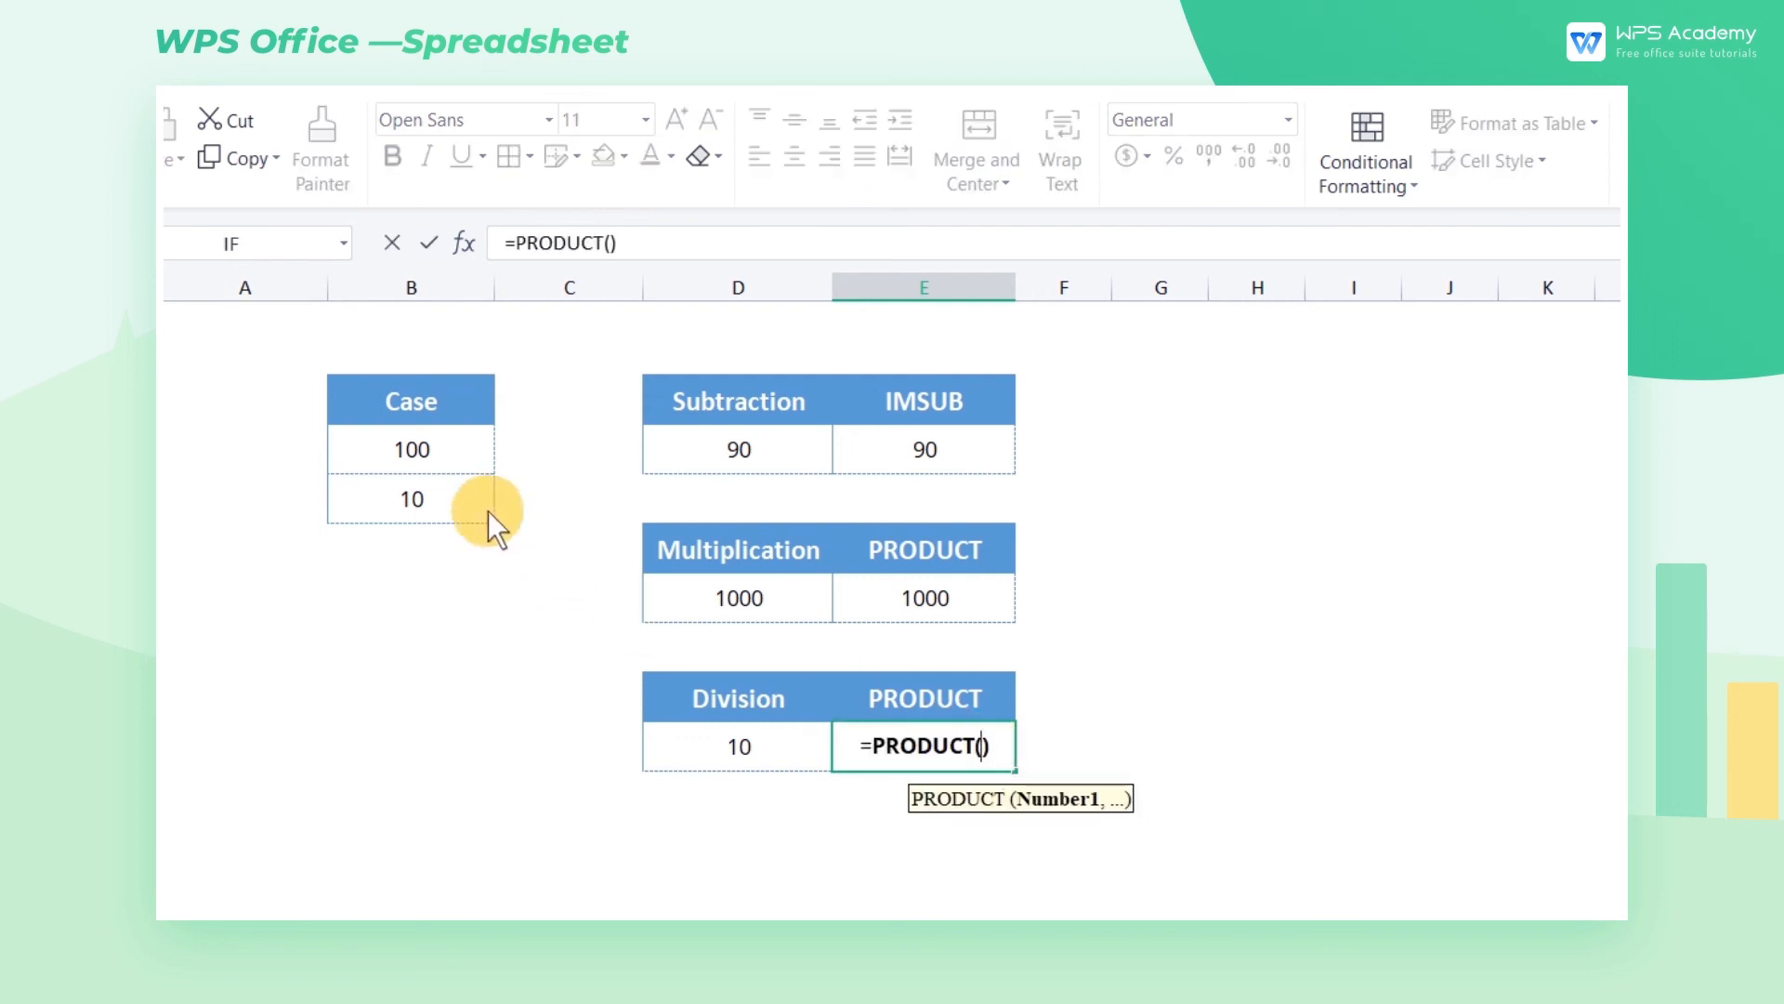
{"action": "left_click", "coordinate": [438, 457]}
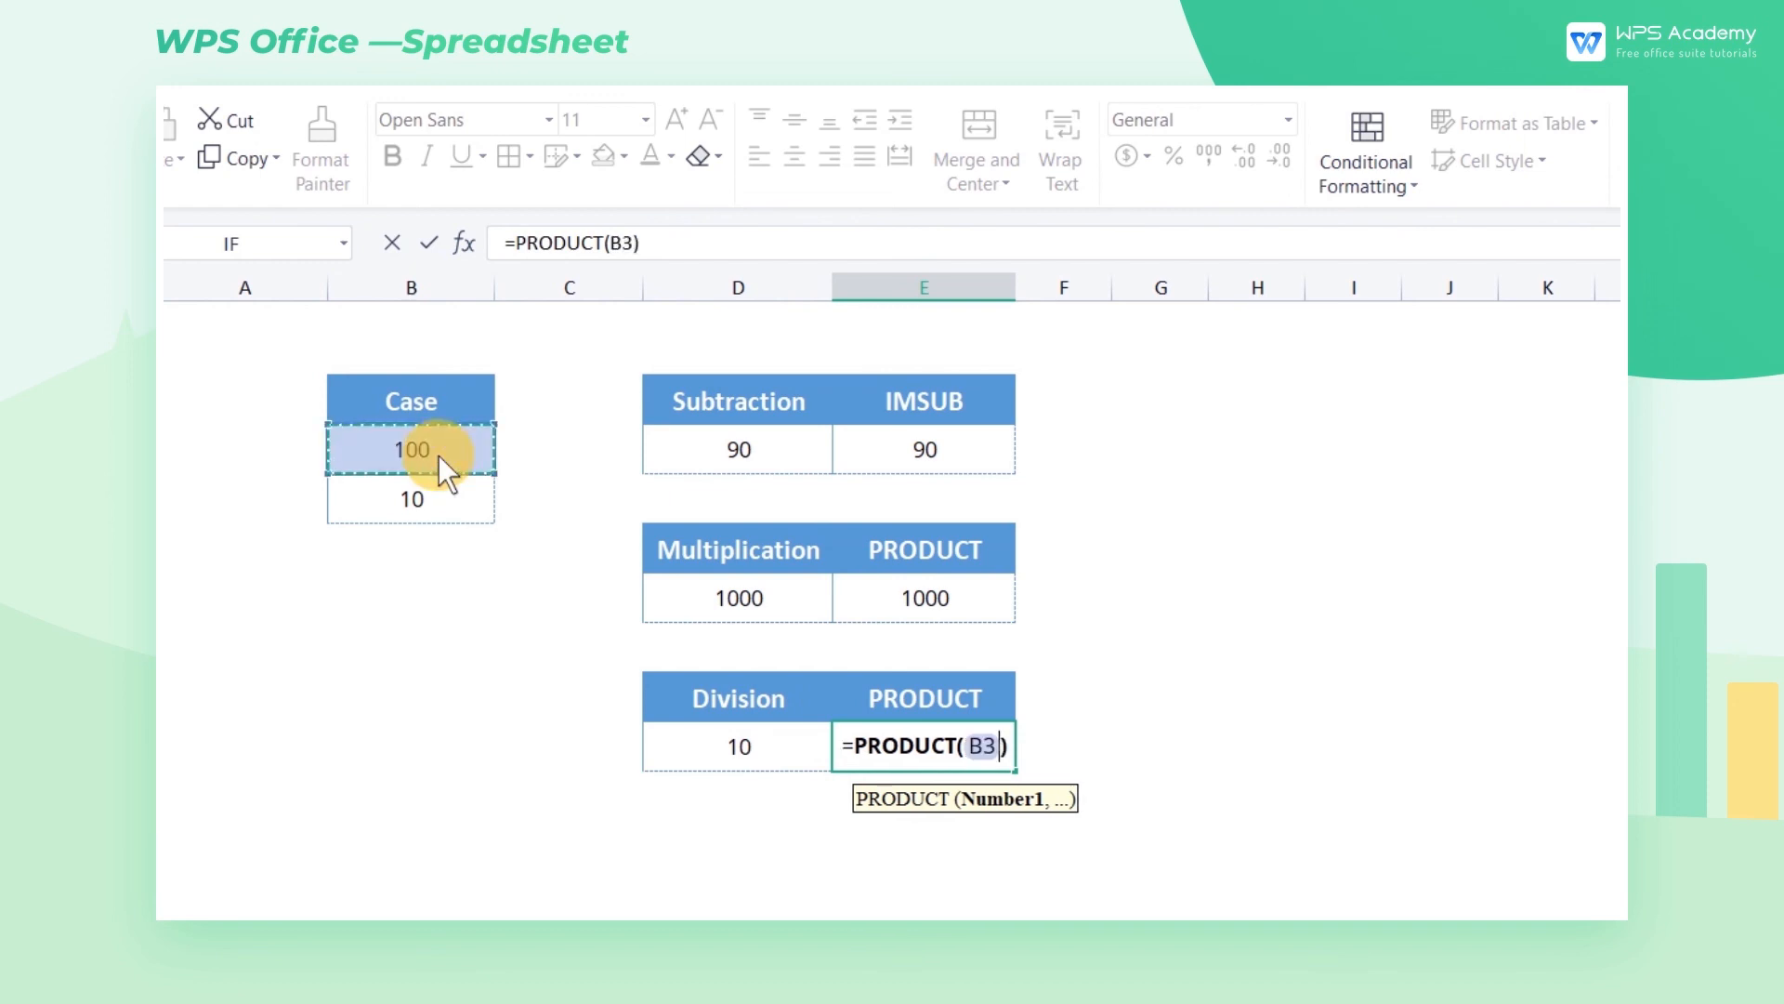
{"action": "type", "text": ","}
{"action": "left_click", "coordinate": [454, 508]}
{"action": "left_click", "coordinate": [989, 738]}
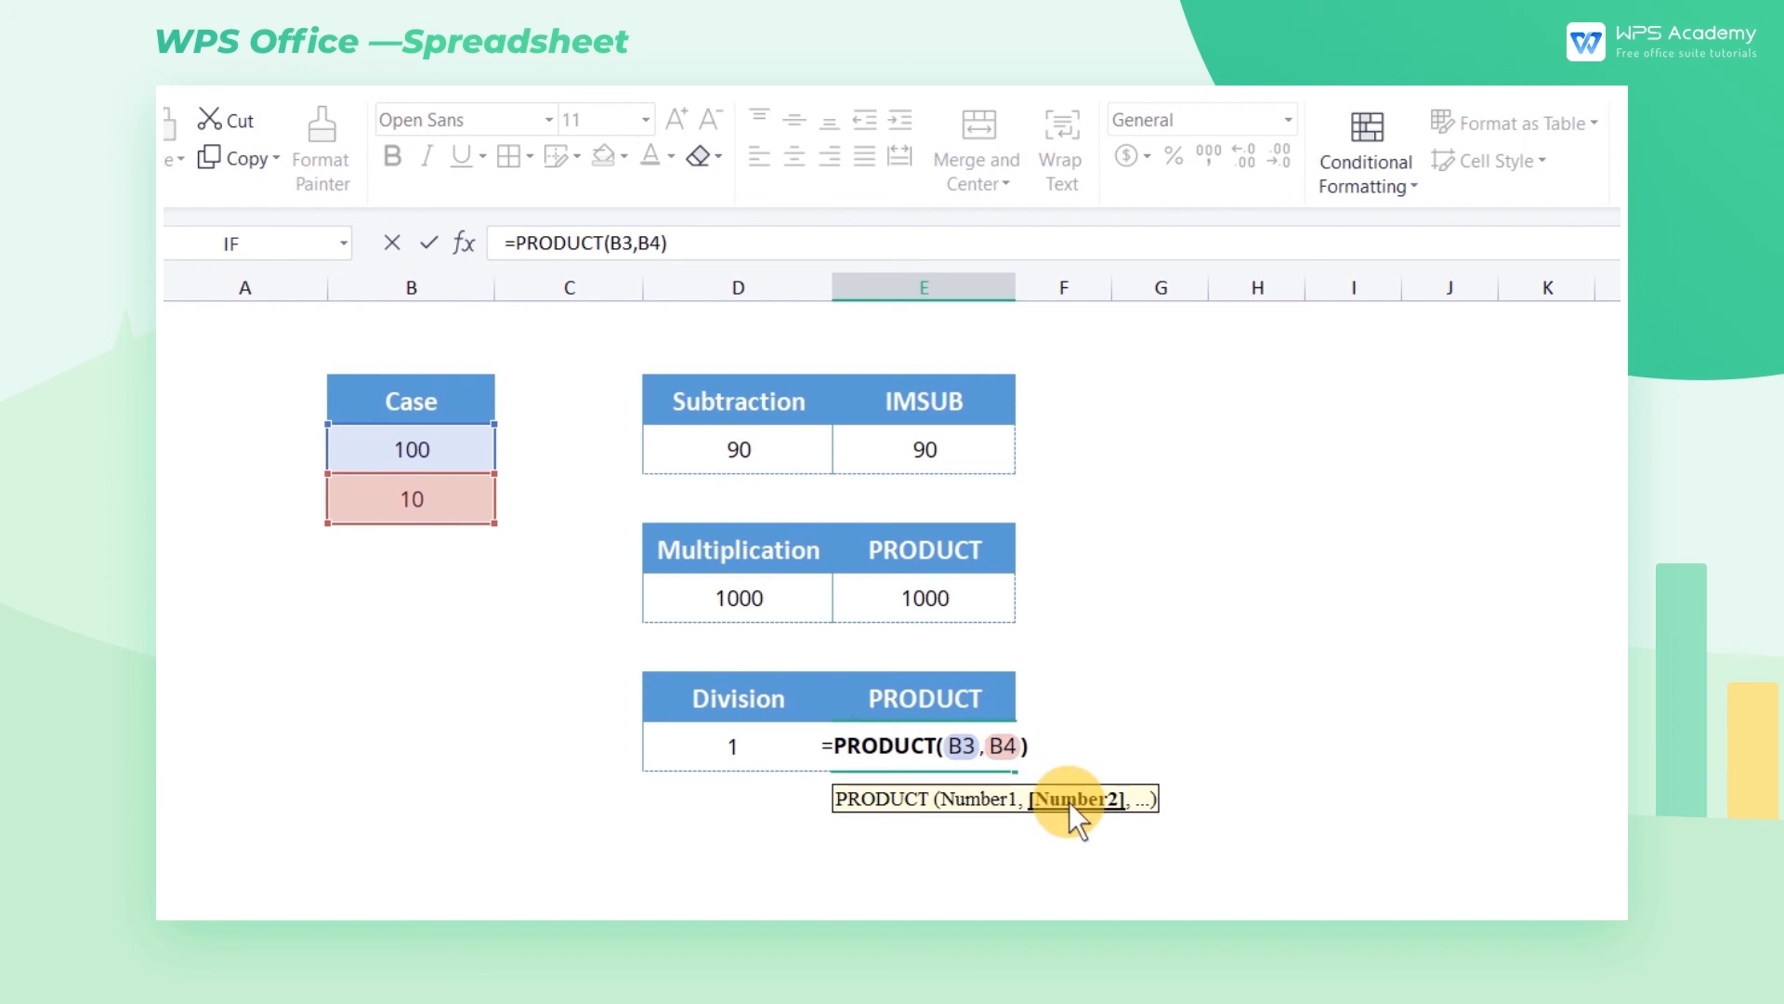
{"action": "type", "text": "1/"}
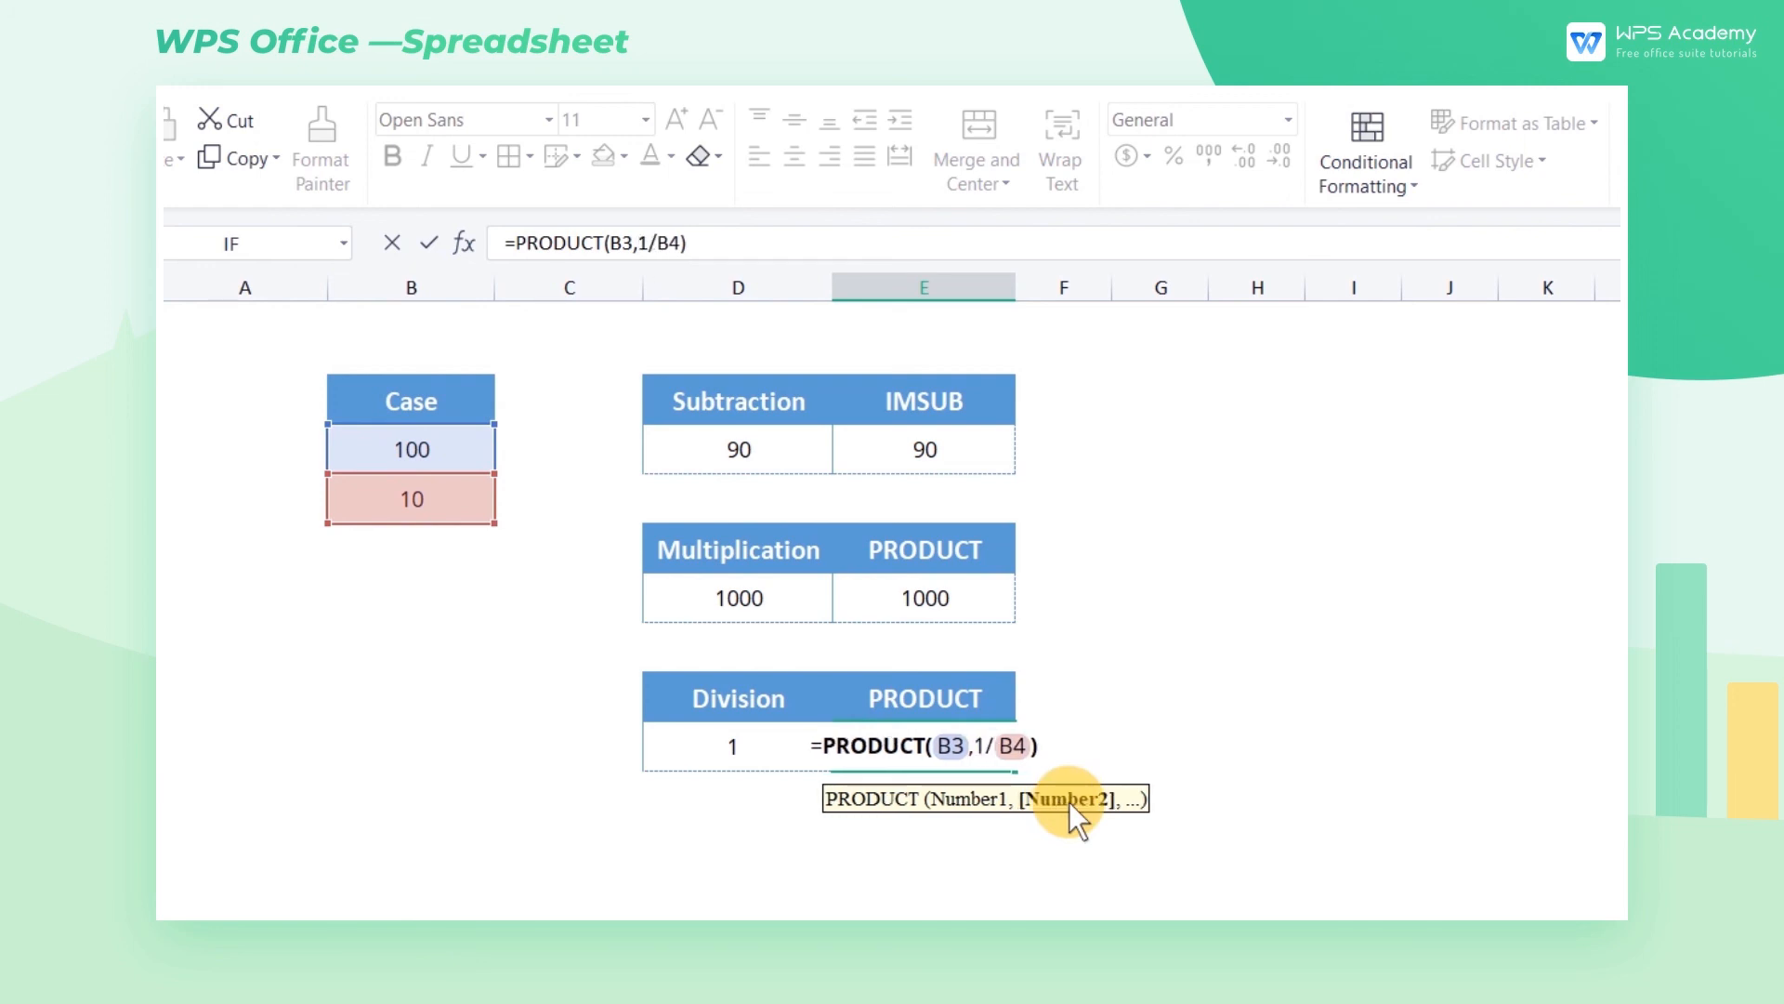
{"action": "key", "text": "Return"}
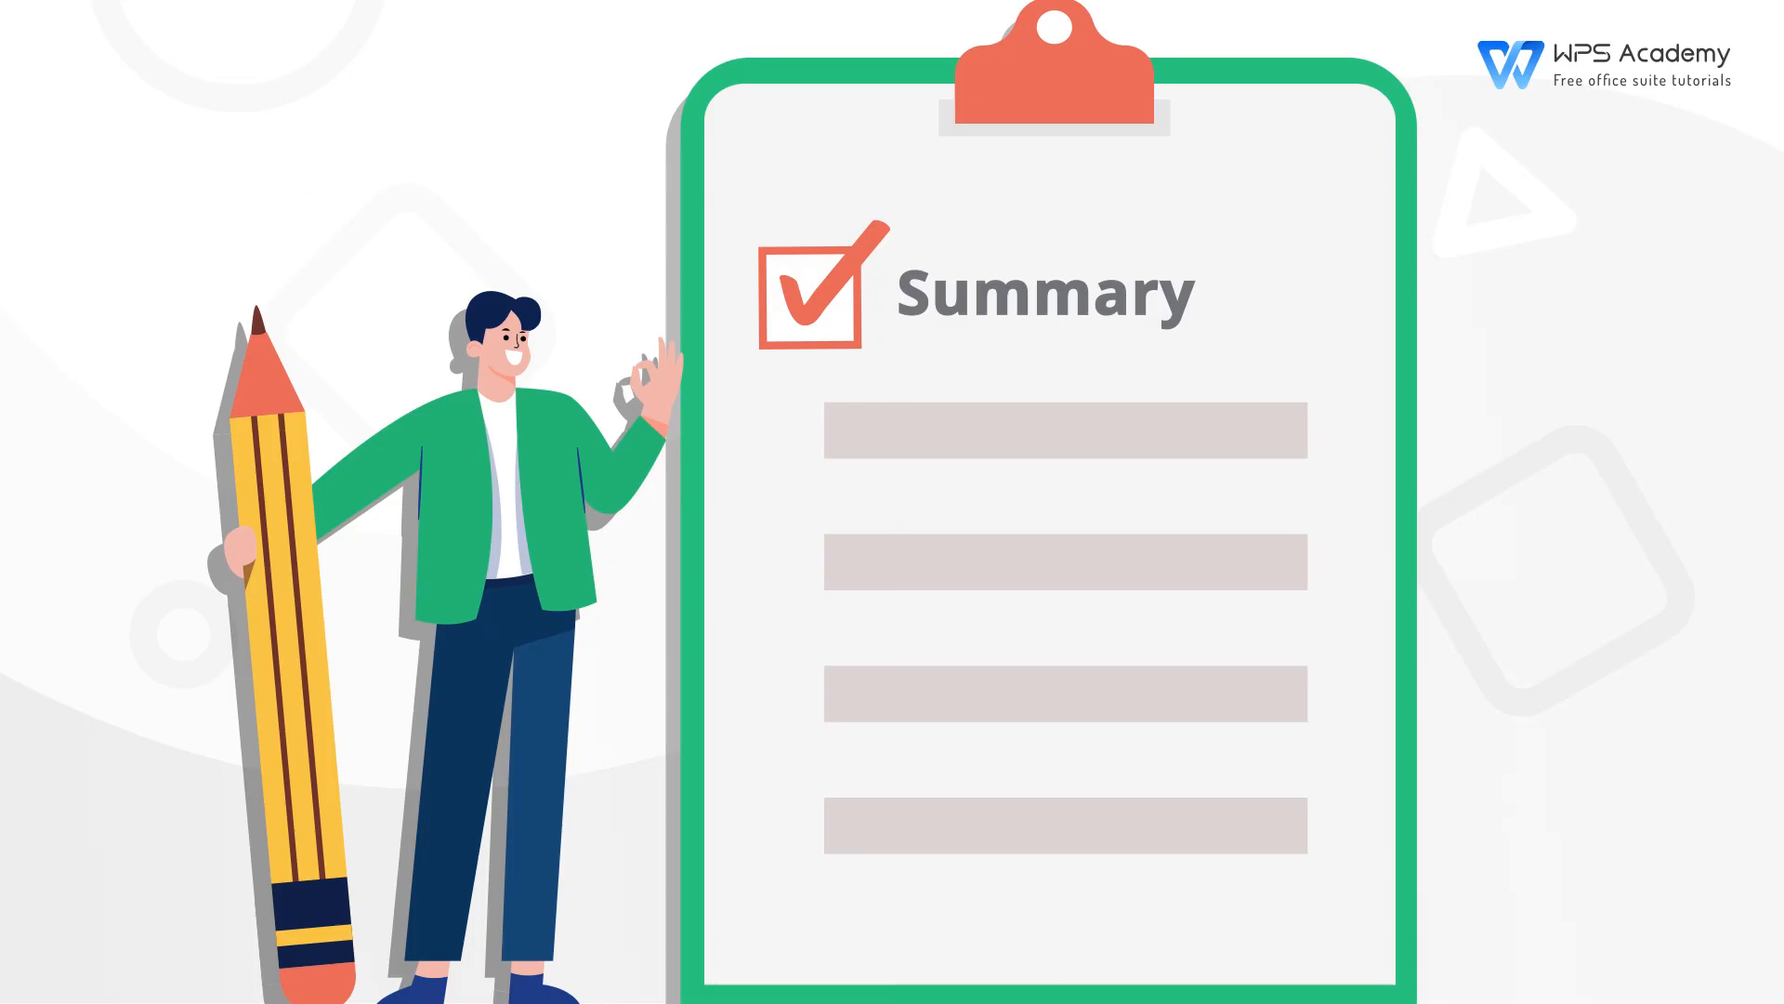